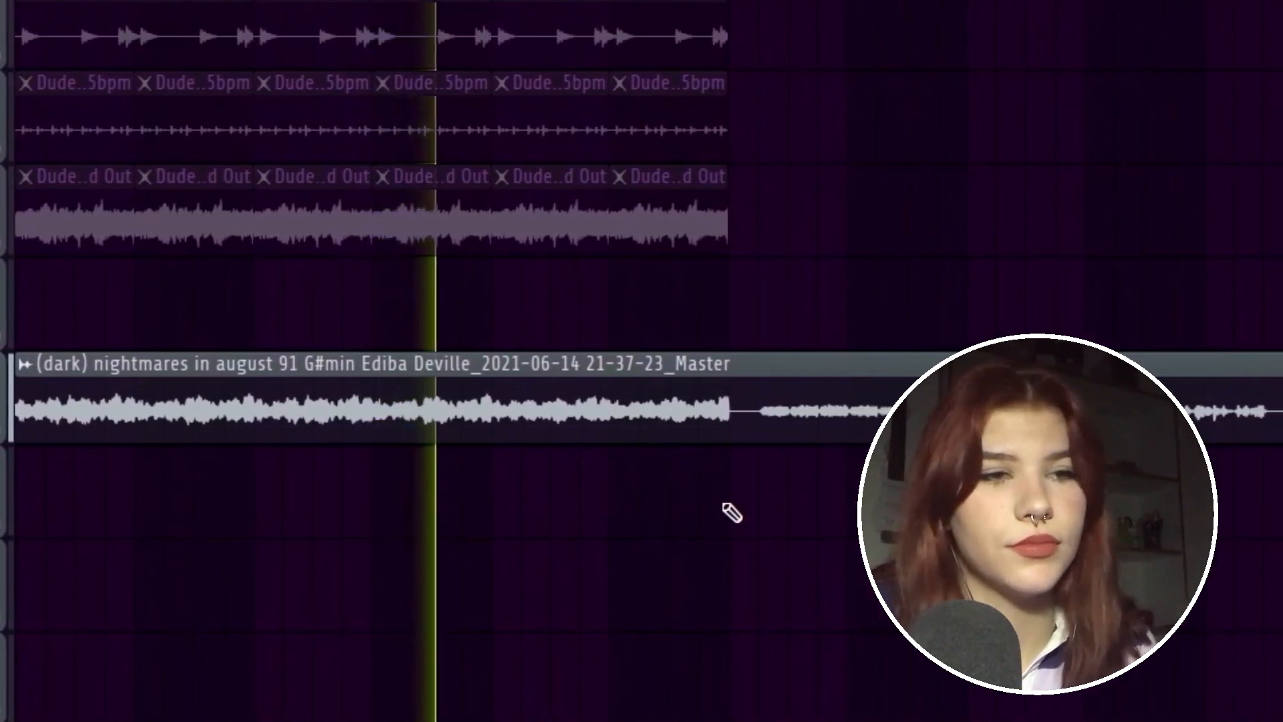
# Step: Review the melody notes of the Analog Lab V pattern and play back the held chords starting at bar 13
pyautogui.scroll(2, 350, 499)
pyautogui.scroll(-2, 351, 500)
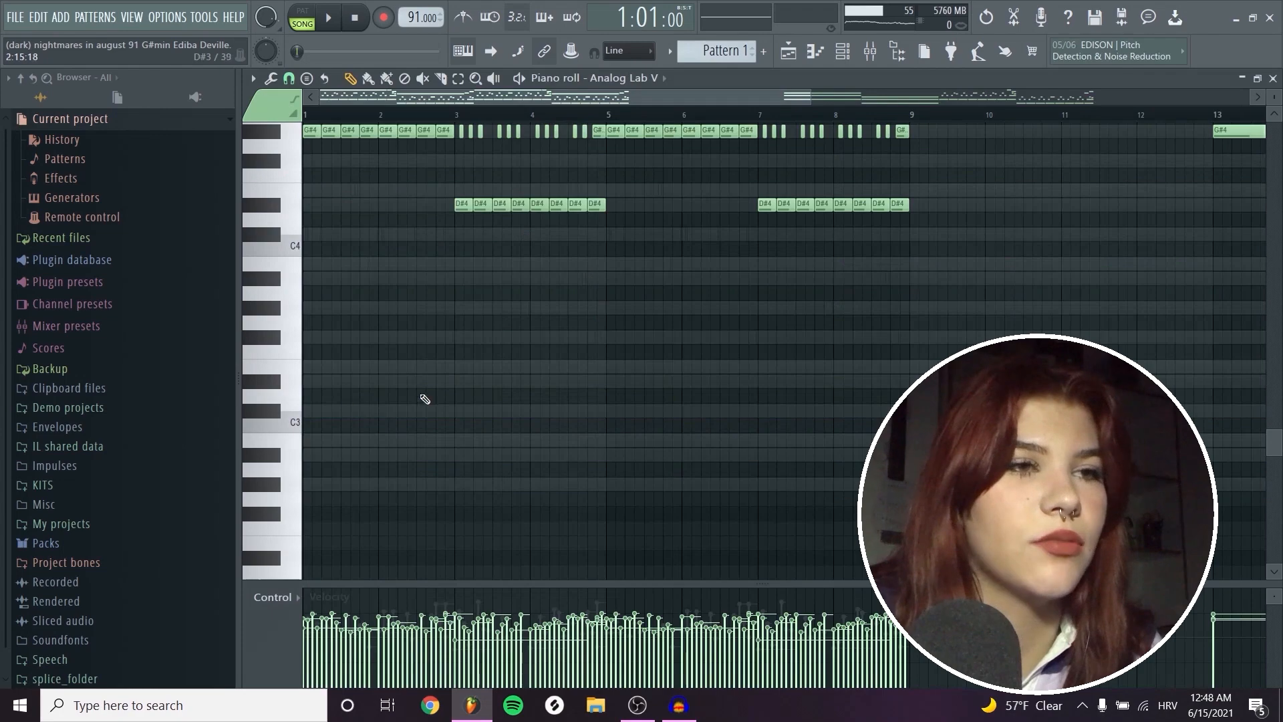
pyautogui.scroll(4, 422, 398)
pyautogui.scroll(2, 314, 433)
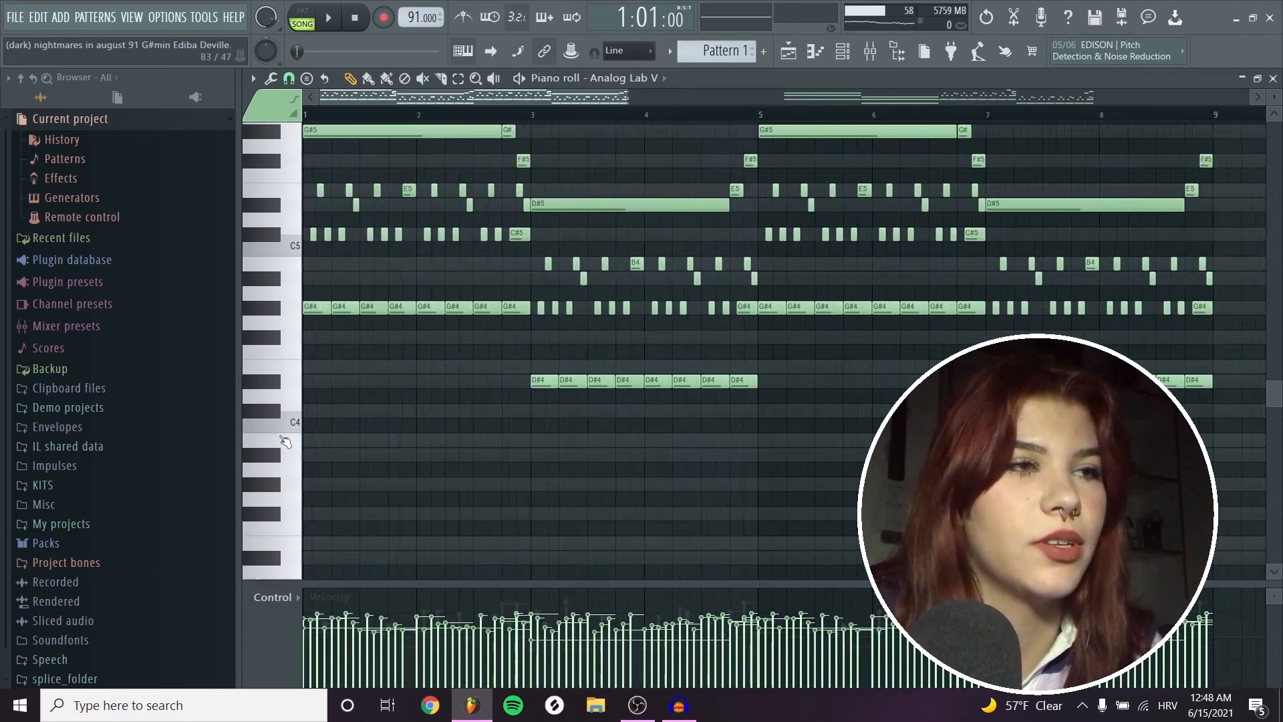
pyautogui.scroll(2, 320, 429)
pyautogui.press('space')
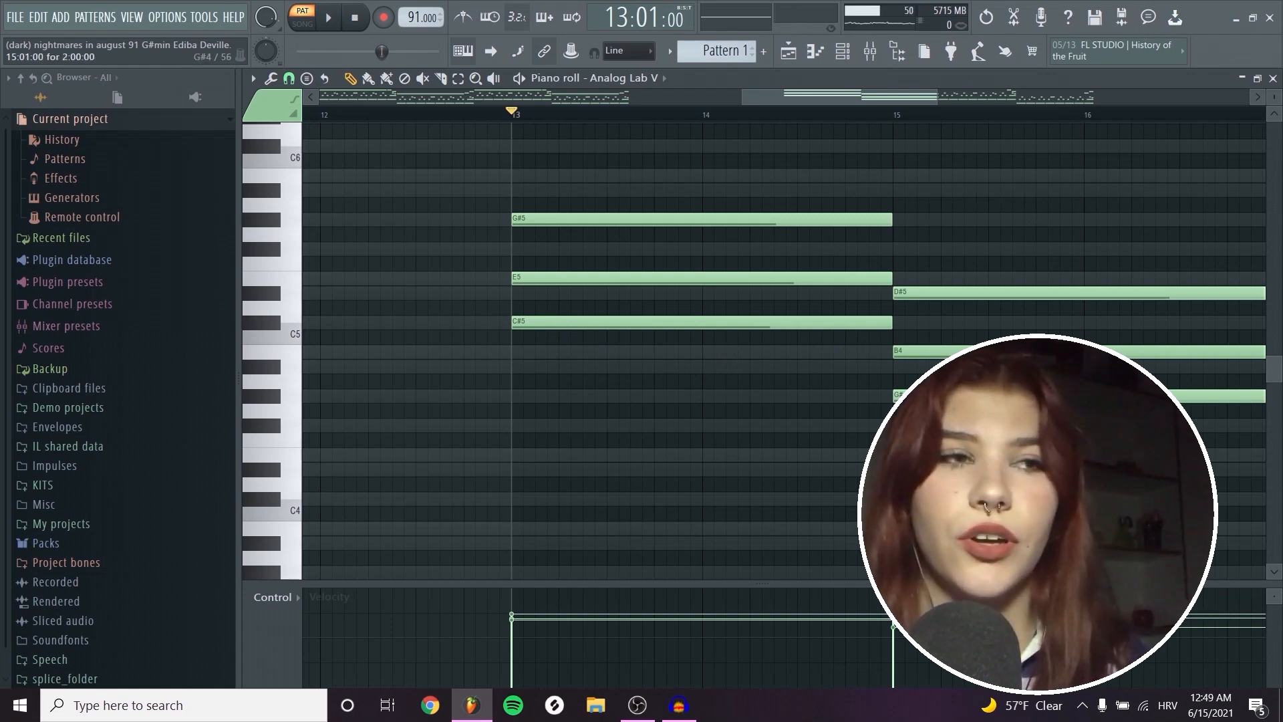
pyautogui.press('space')
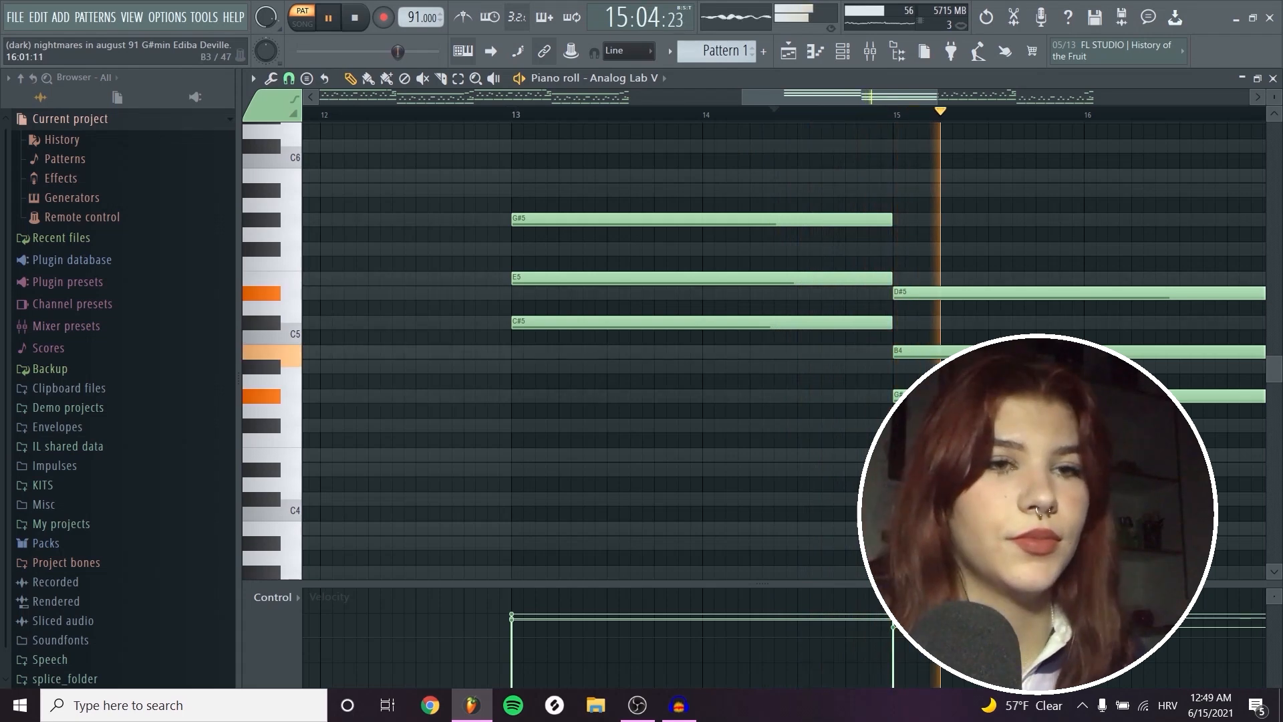
pyautogui.press('space')
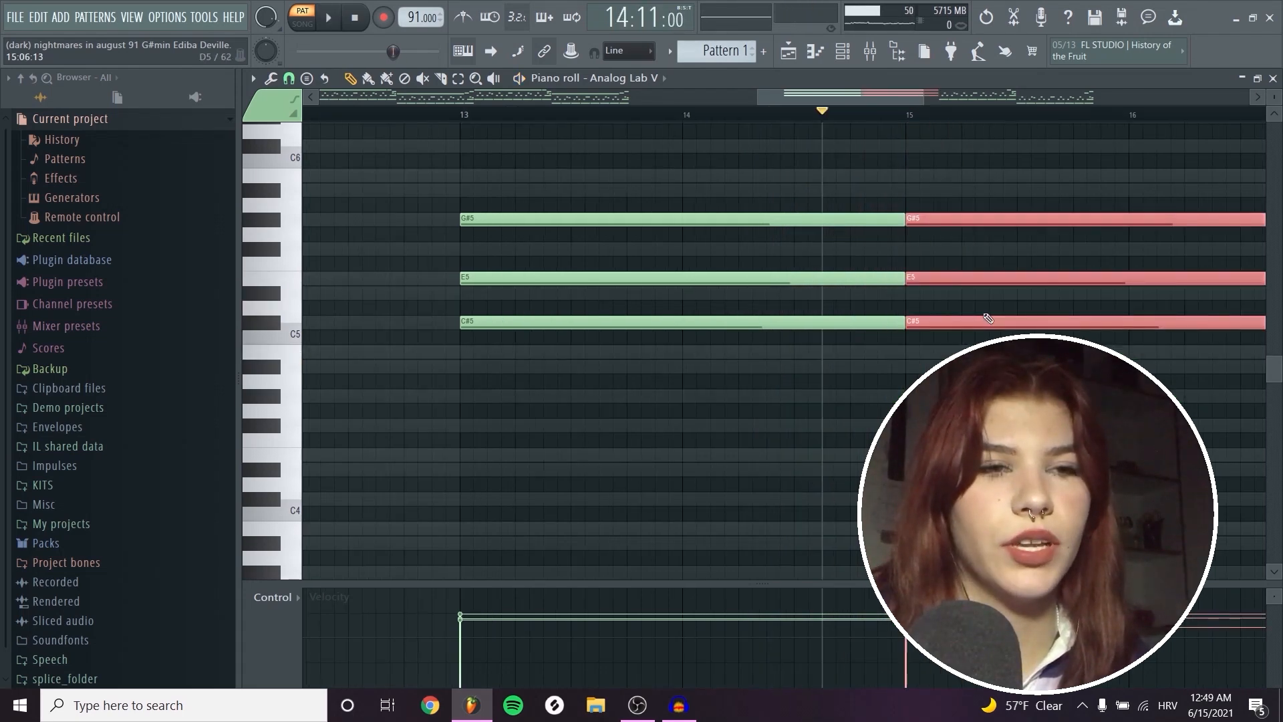
# Step: Lower the copied chord at bar 15 by five semitones so its notes are D#5, B4 and G#4
pyautogui.press('Down')
pyautogui.press('Down')
pyautogui.press('Down')
pyautogui.press('Down')
pyautogui.press('Down')
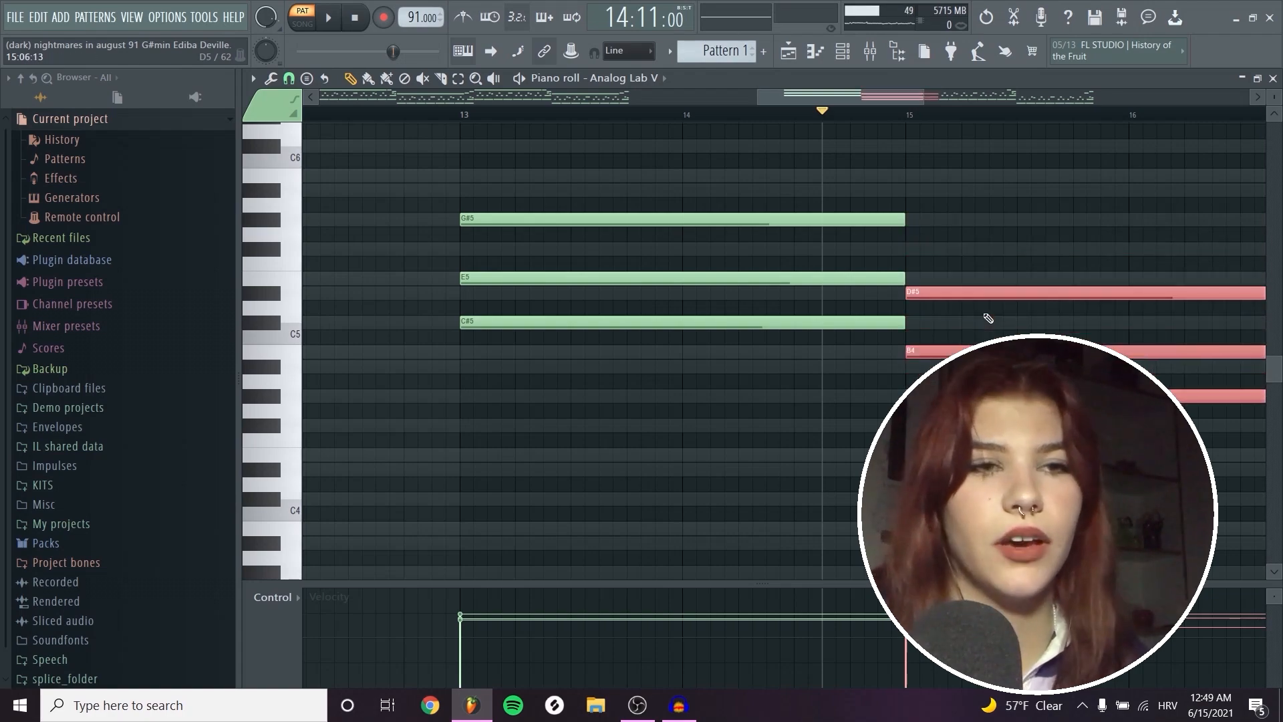
# Step: Invert both held chords by lowering their top notes, G#5 and D#5, one octave, and play the result
pyautogui.scroll(-3, 949, 291)
pyautogui.keyDown('ctrl'); pyautogui.click(956, 261); pyautogui.keyUp('ctrl')
pyautogui.scroll(-3, 962, 265)
pyautogui.scroll(3, 972, 268)
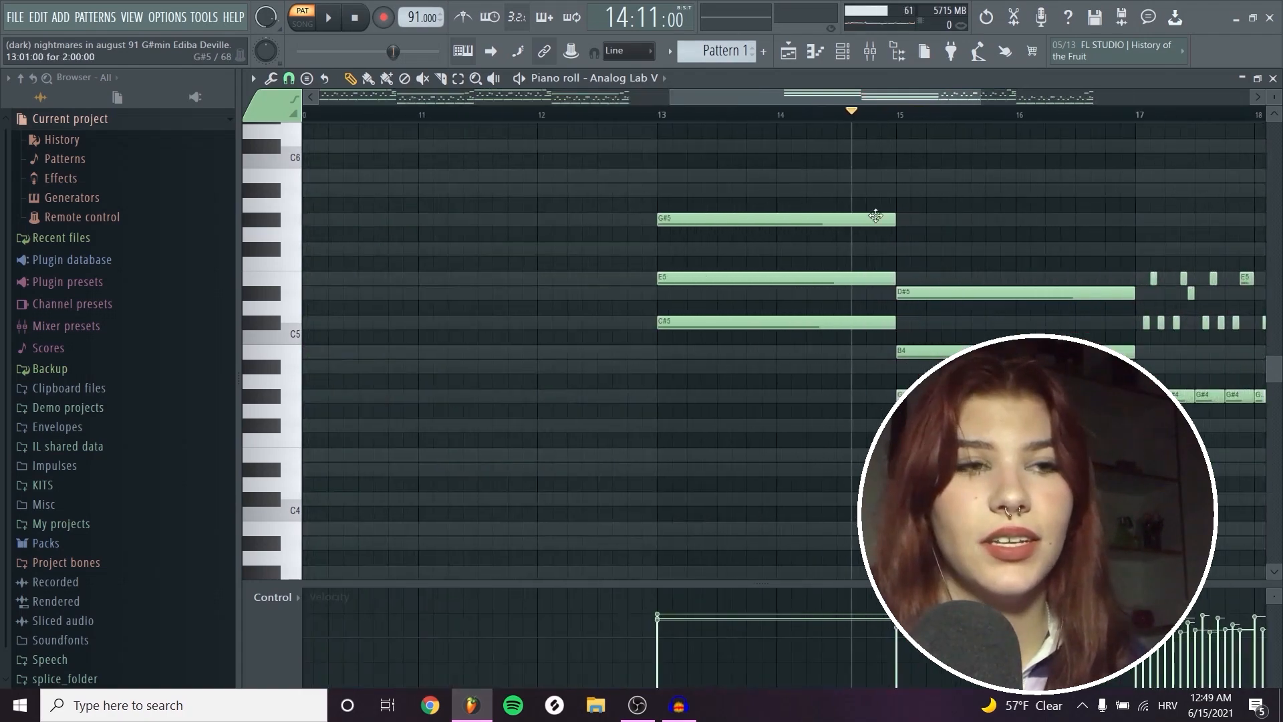
pyautogui.moveTo(905, 234); pyautogui.dragTo(885, 212)
pyautogui.moveTo(1014, 307); pyautogui.dragTo(1009, 285)
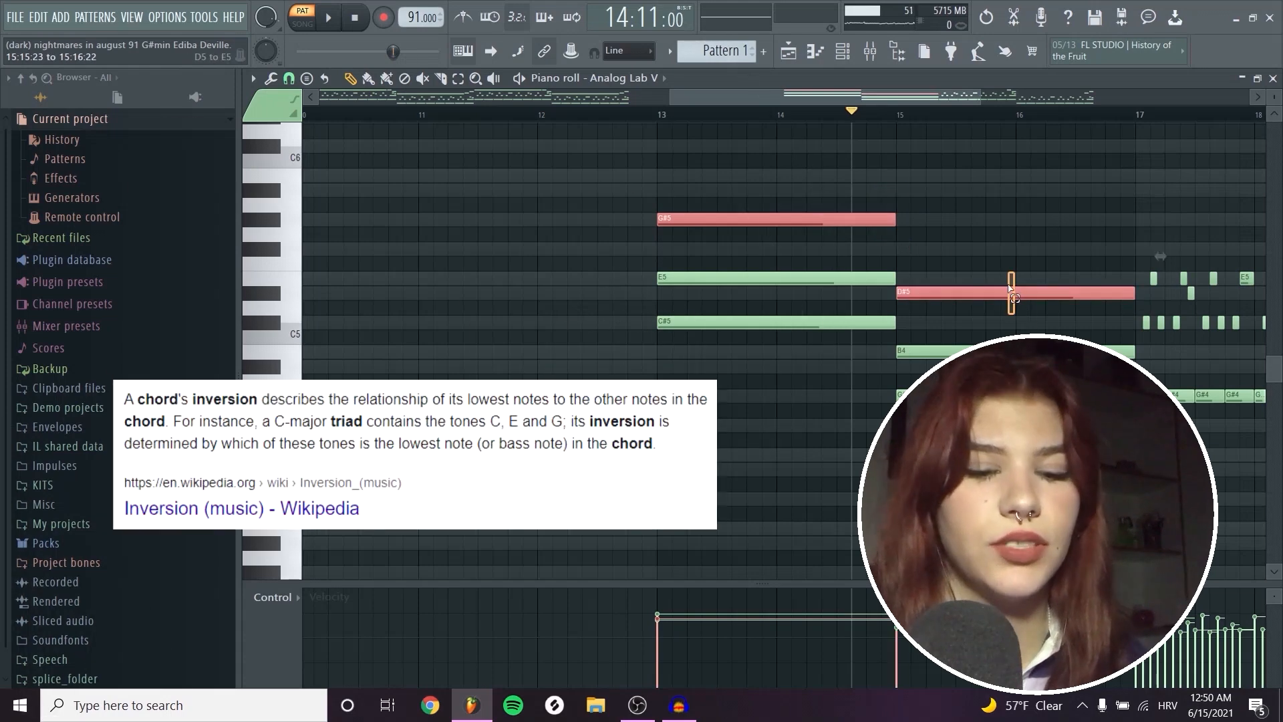
pyautogui.press('Down')
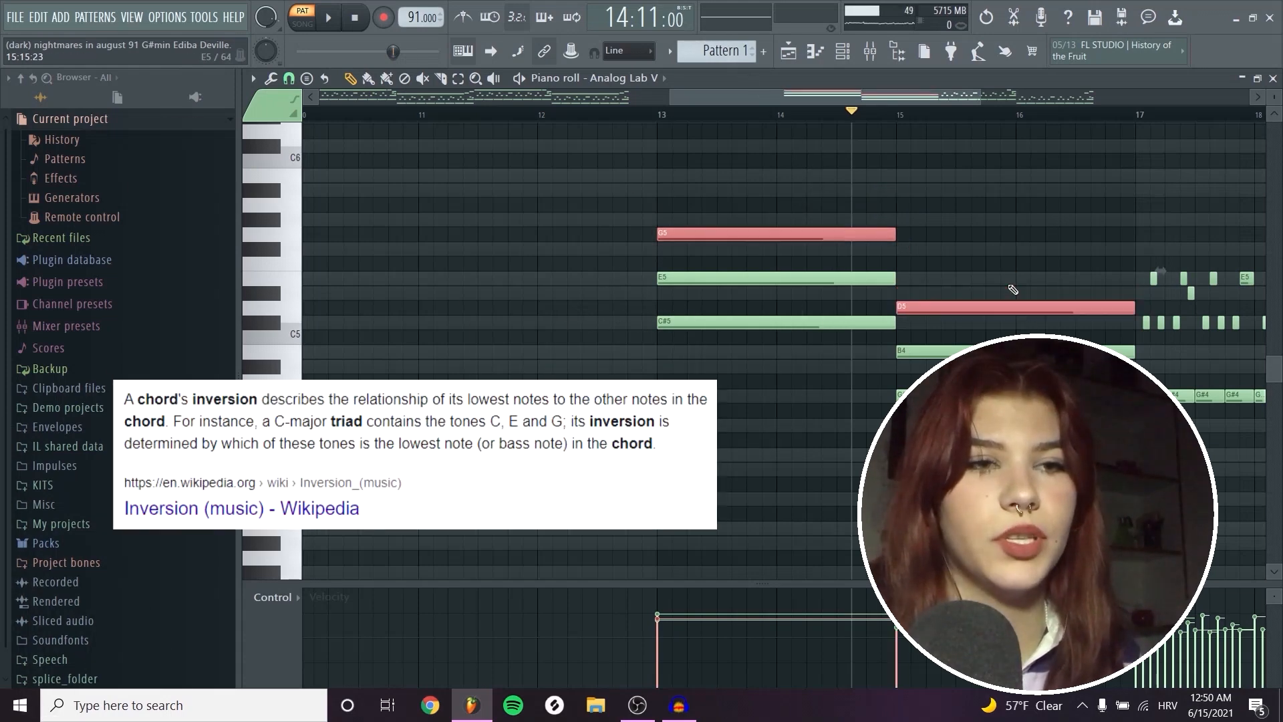
pyautogui.press('Up')
pyautogui.hotkey('ctrl', 'Down')
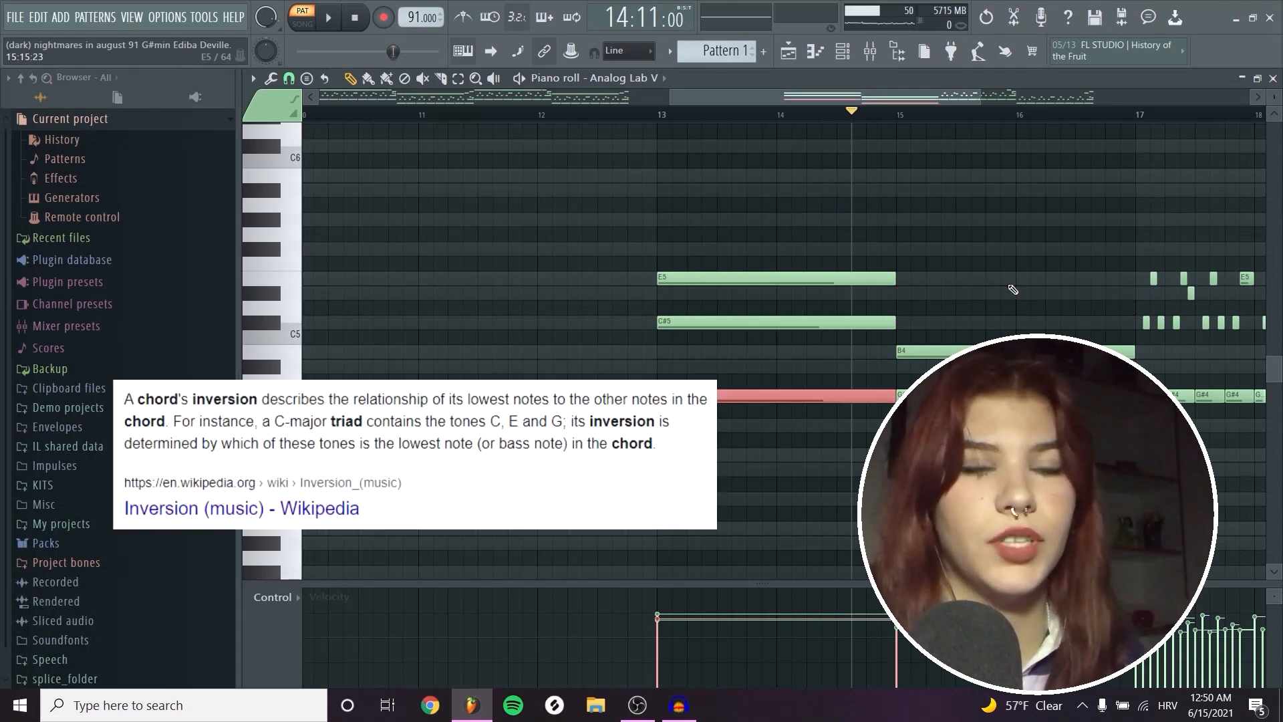
pyautogui.hotkey('ctrl', 'd')
pyautogui.click(822, 114)
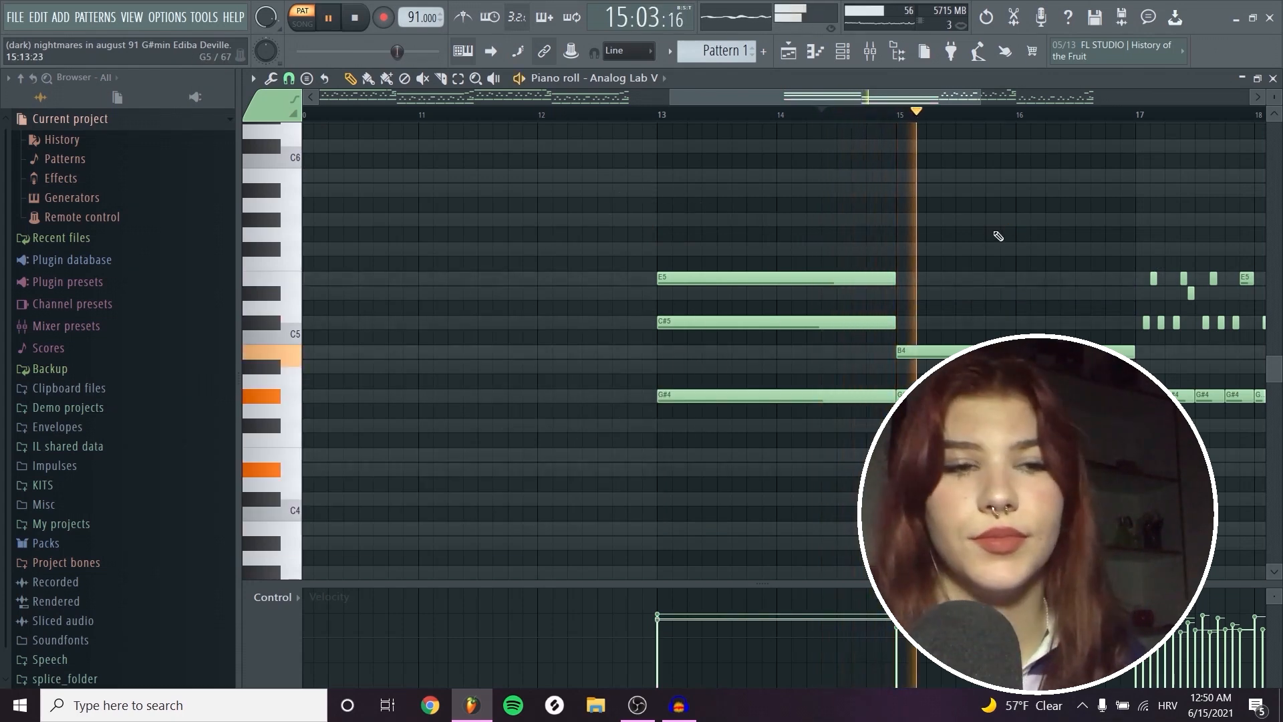
pyautogui.press('space')
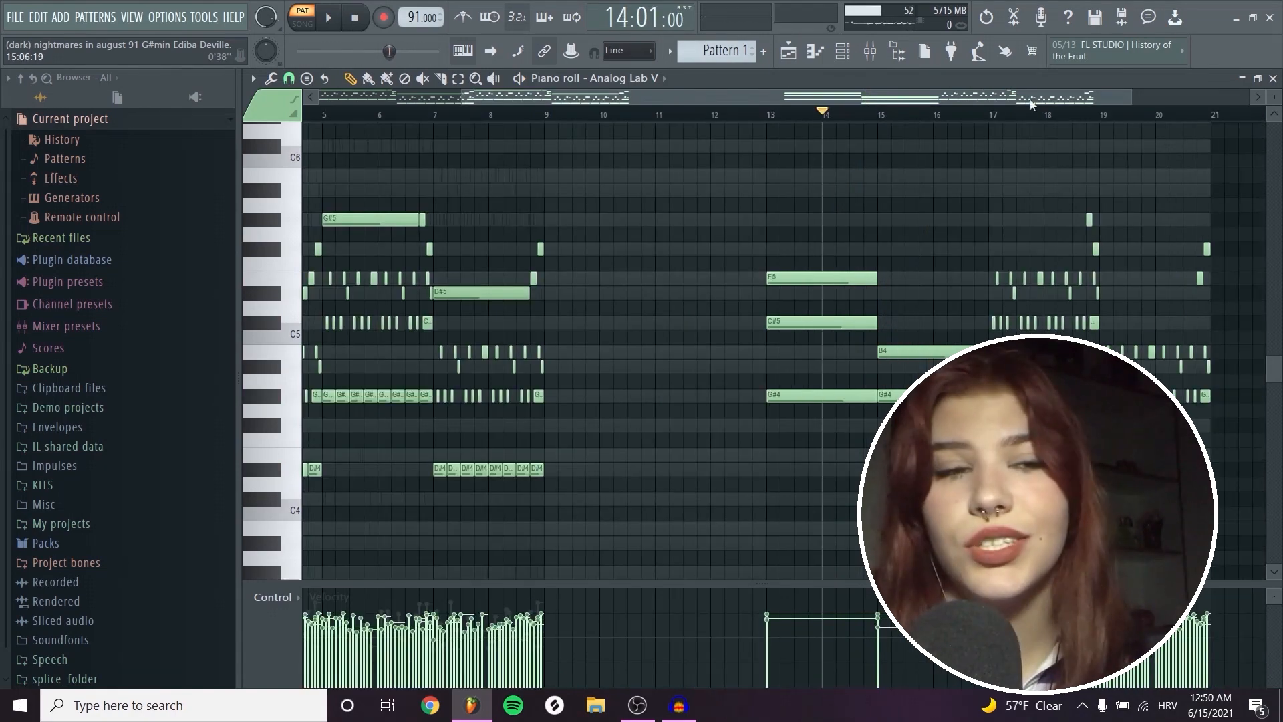
# Step: Play the melody from bar 17 and examine its short notes and the ending phrase before bar 19
pyautogui.scroll(4, 795, 169)
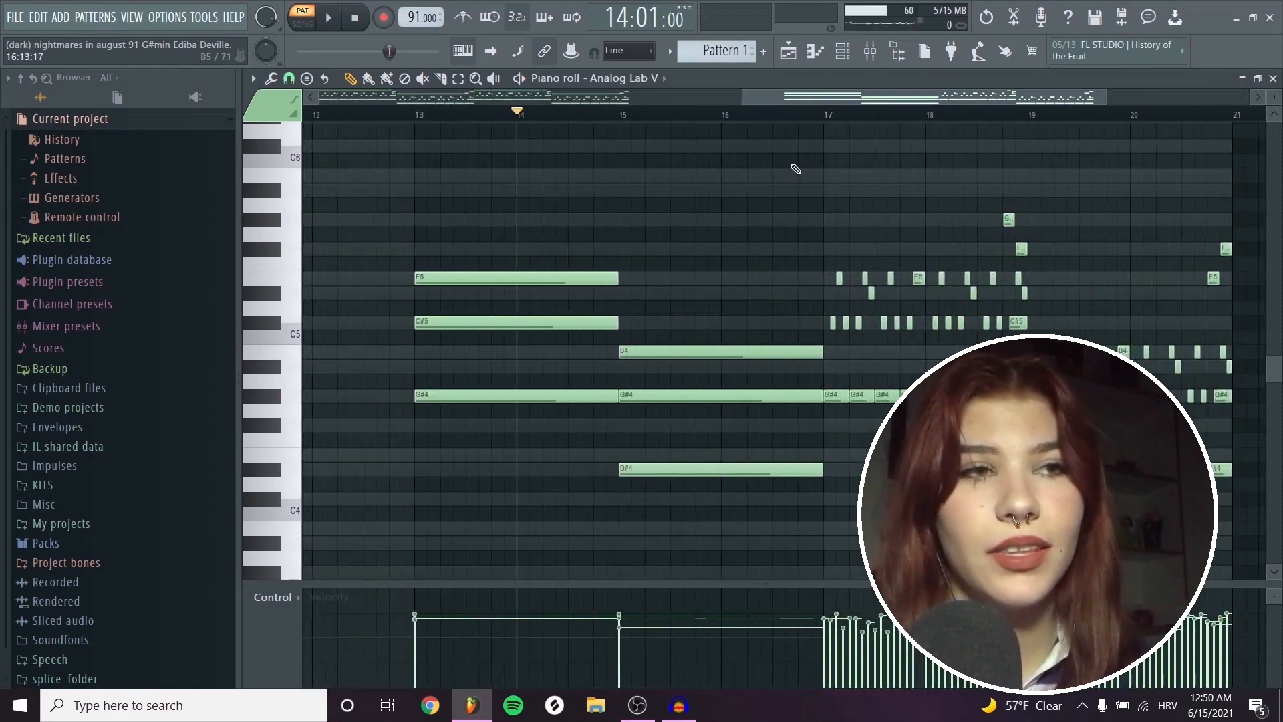
pyautogui.scroll(4, 946, 263)
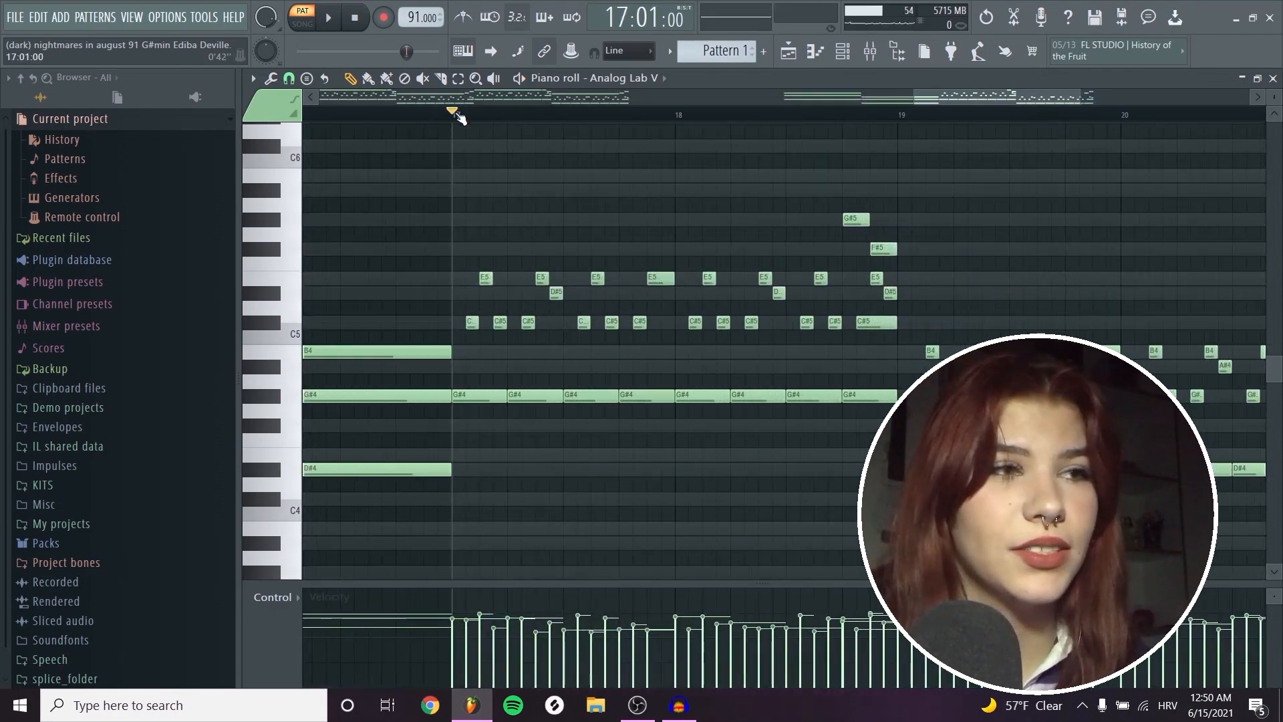
pyautogui.scroll(4, 457, 214)
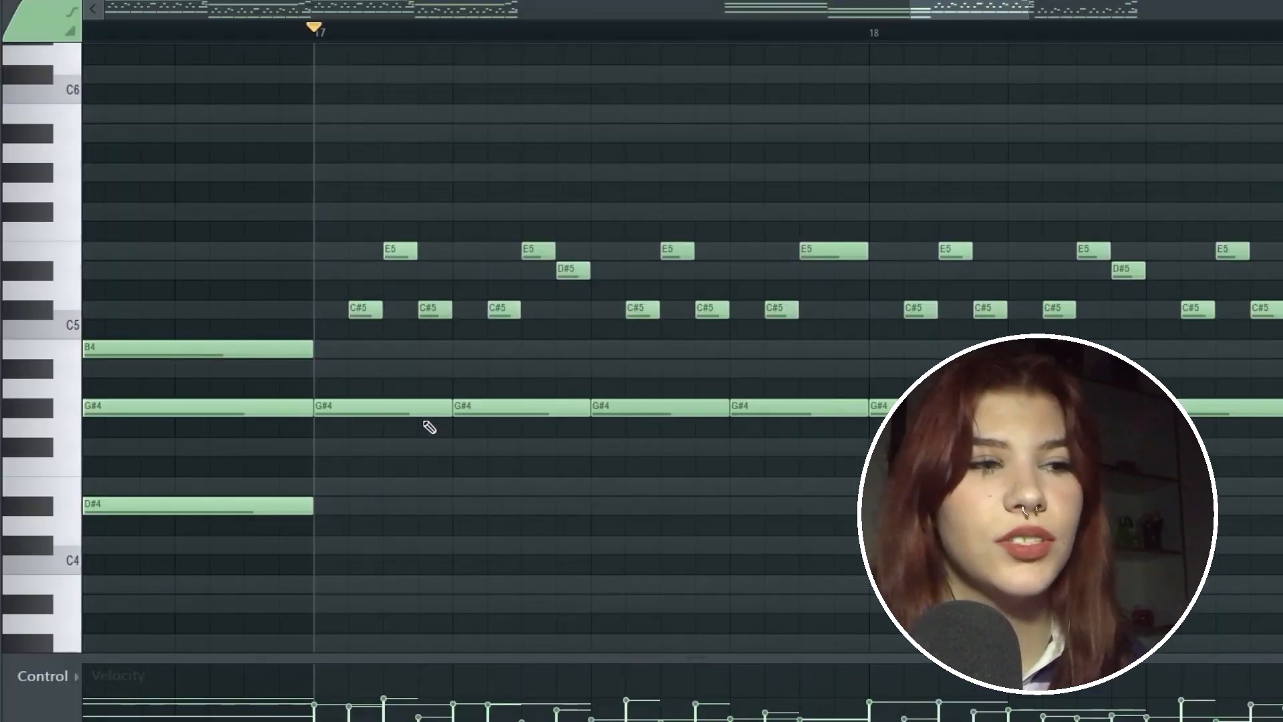
pyautogui.press('space')
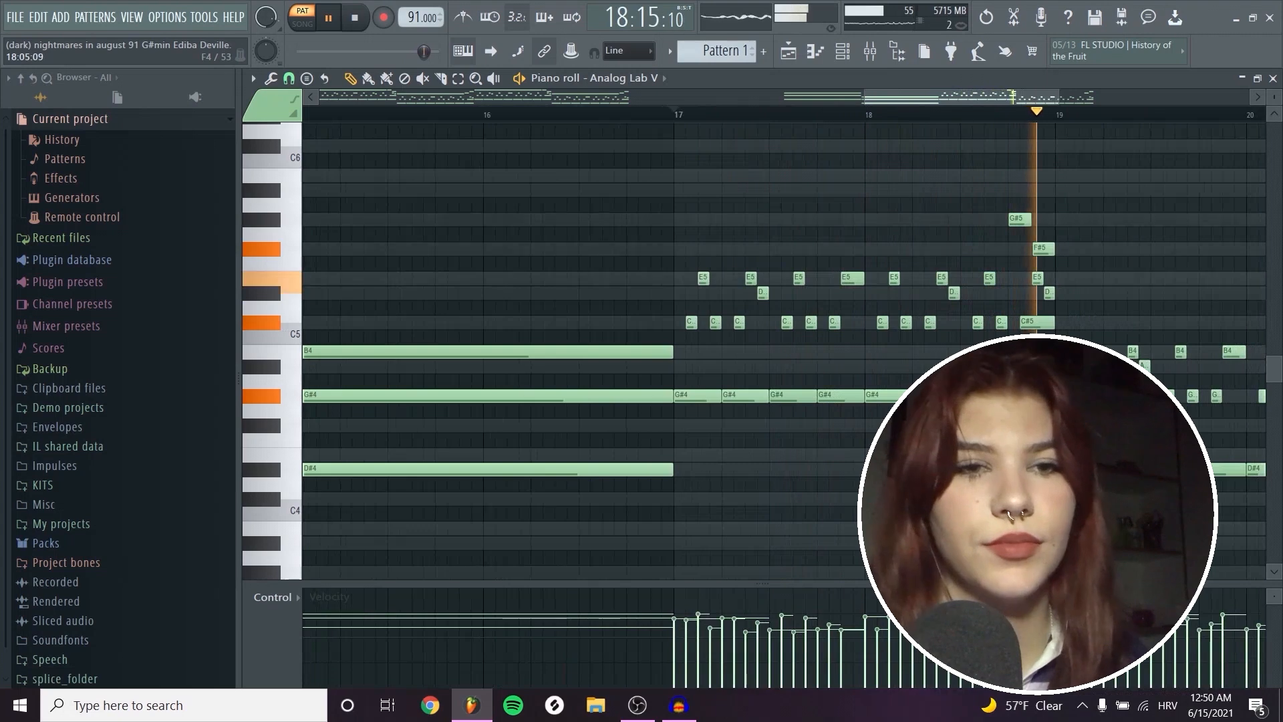
pyautogui.press('space')
pyautogui.scroll(3, 605, 391)
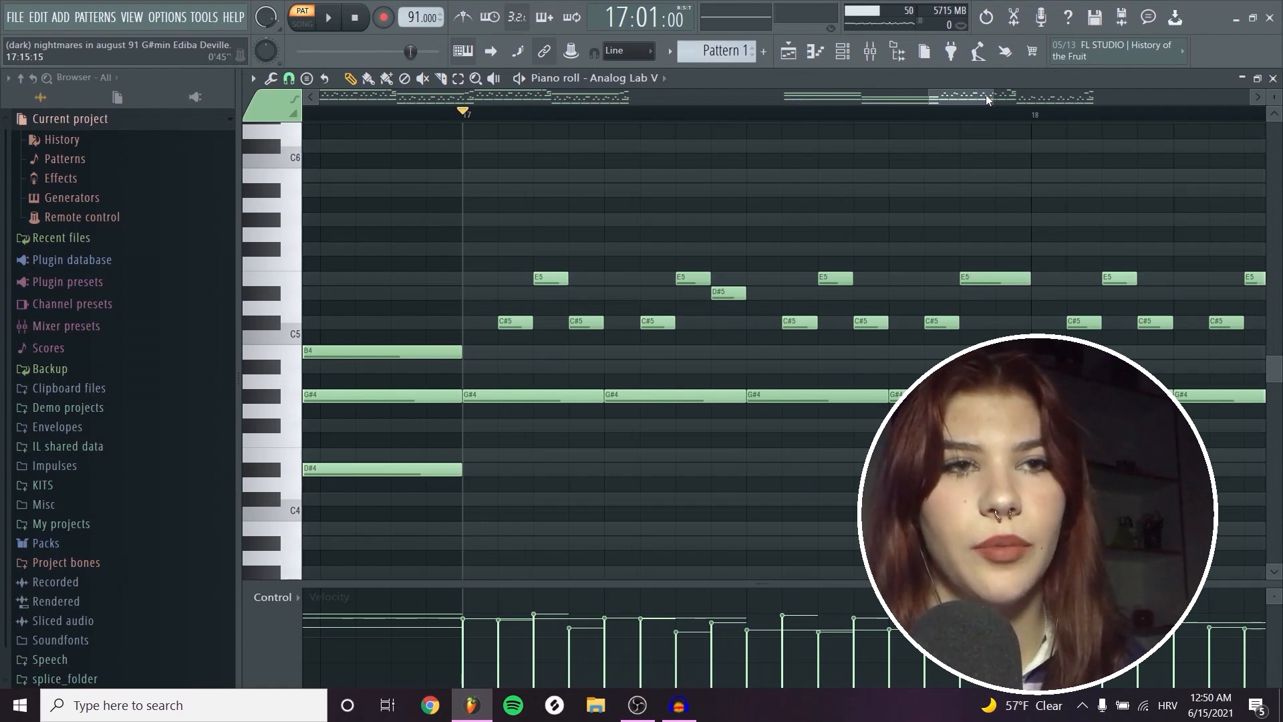
pyautogui.scroll(-1, 1008, 107)
pyautogui.moveTo(980, 100); pyautogui.dragTo(1037, 100)
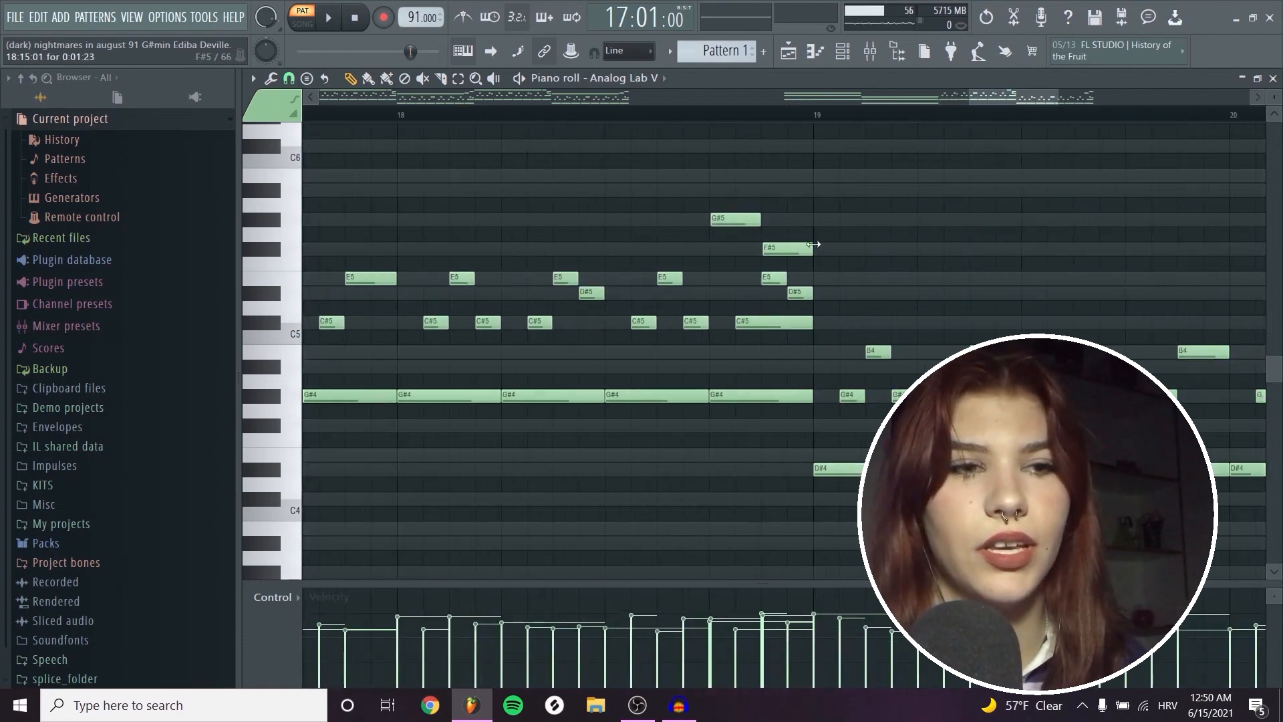
pyautogui.scroll(-4, 823, 250)
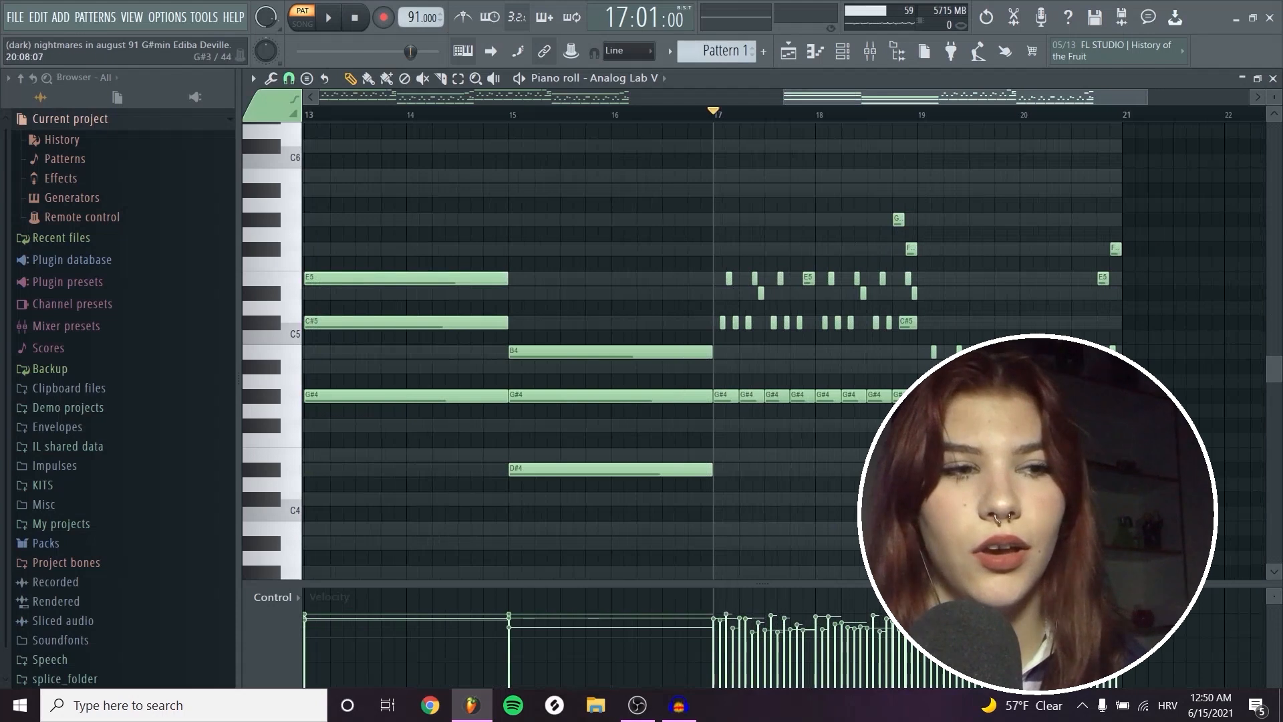
pyautogui.hscroll(-5, 604, 443)
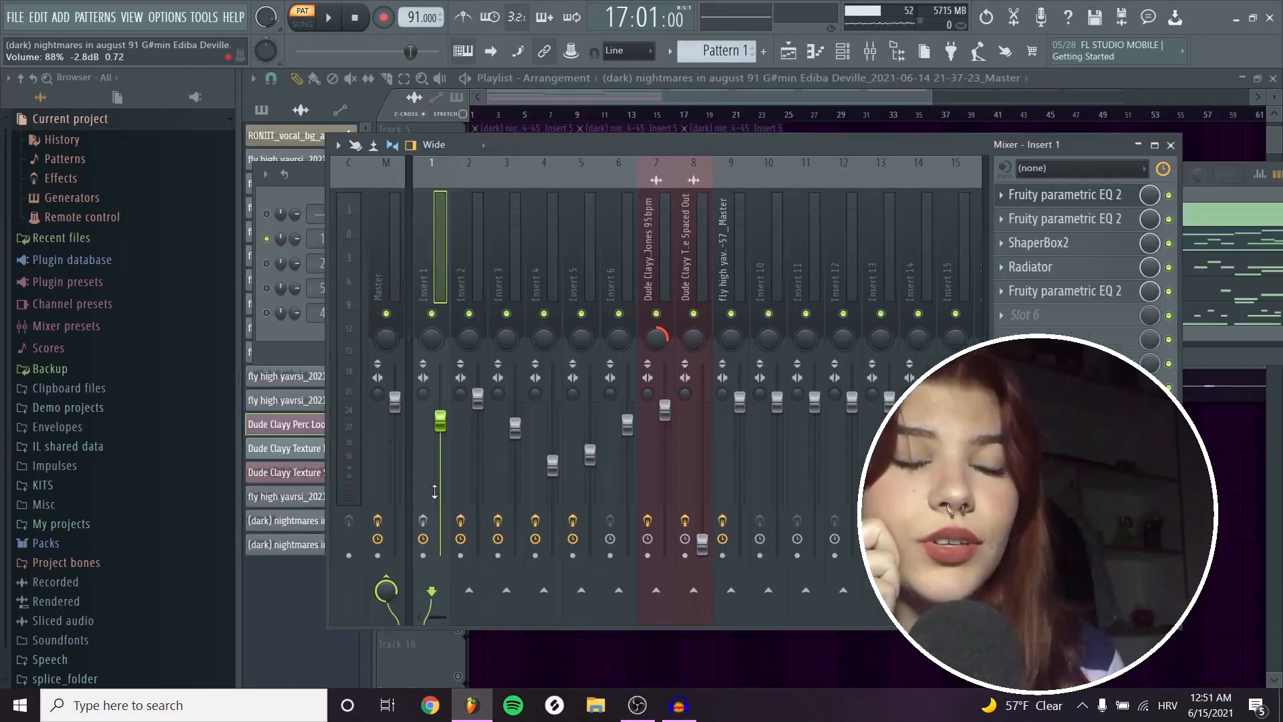
# Step: Play the melody through mixer Insert 1 and inspect its first two Fruity parametric EQ 2 effects
pyautogui.press('space')
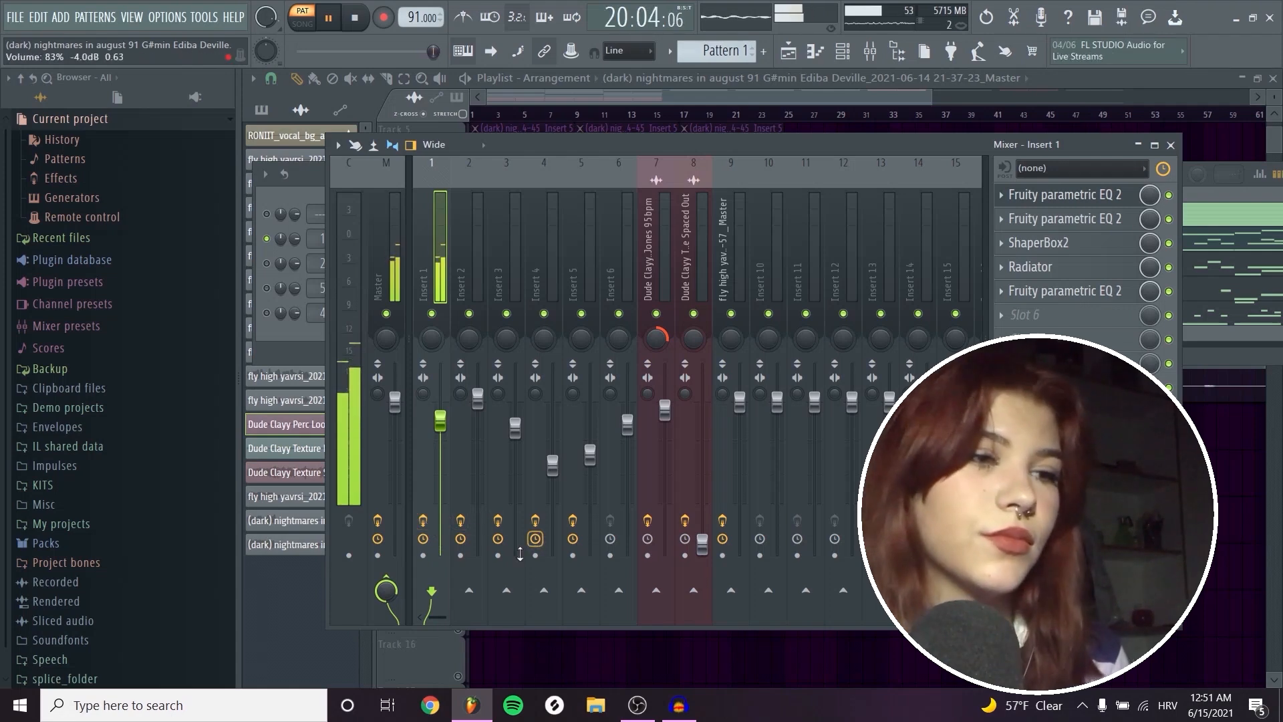
pyautogui.press('space')
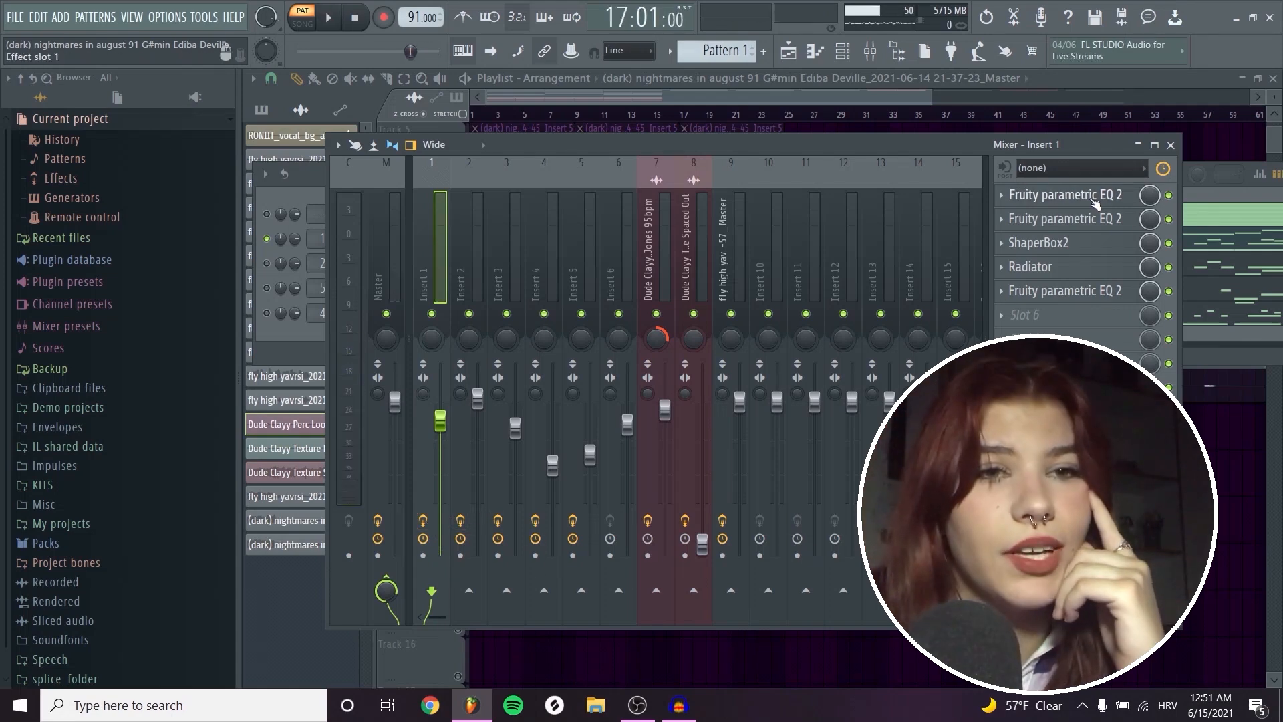
pyautogui.click(1090, 201)
pyautogui.click(1089, 201)
pyautogui.click(1090, 222)
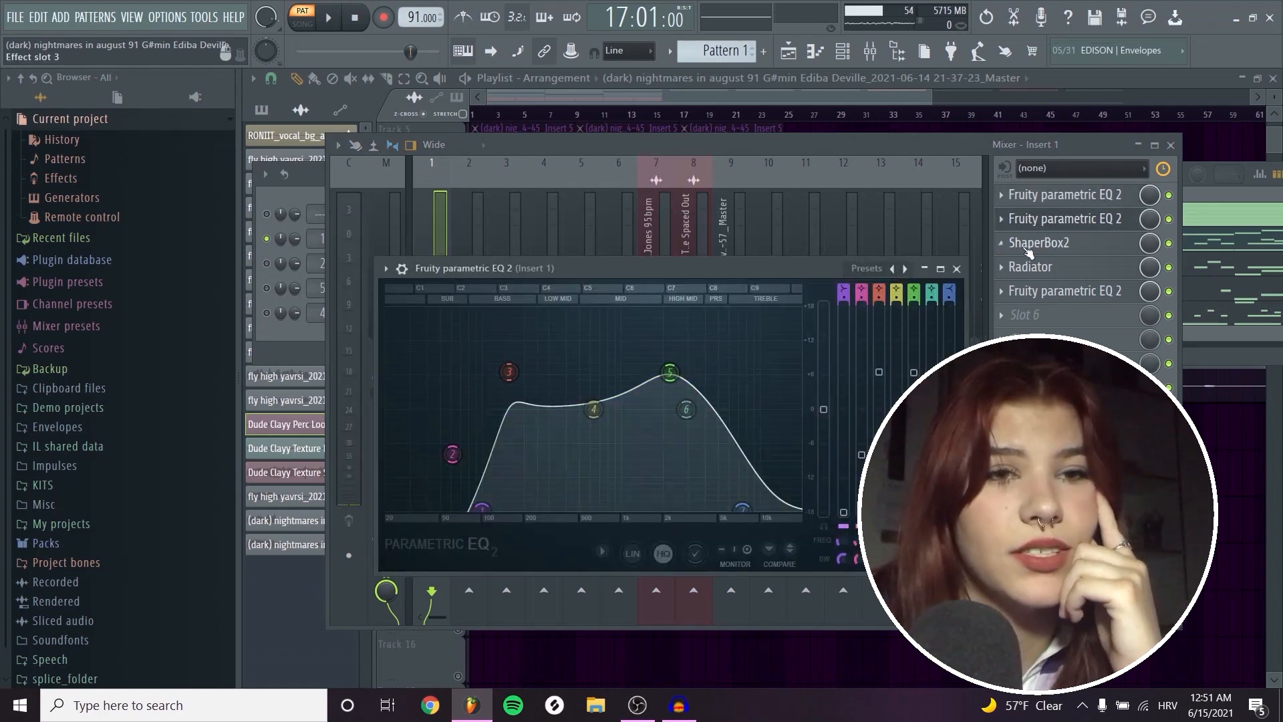
# Step: Open ShaperBox2 on Insert 1 and examine the Volume shaper's sidechain curve while playing the melody
pyautogui.click(1046, 250)
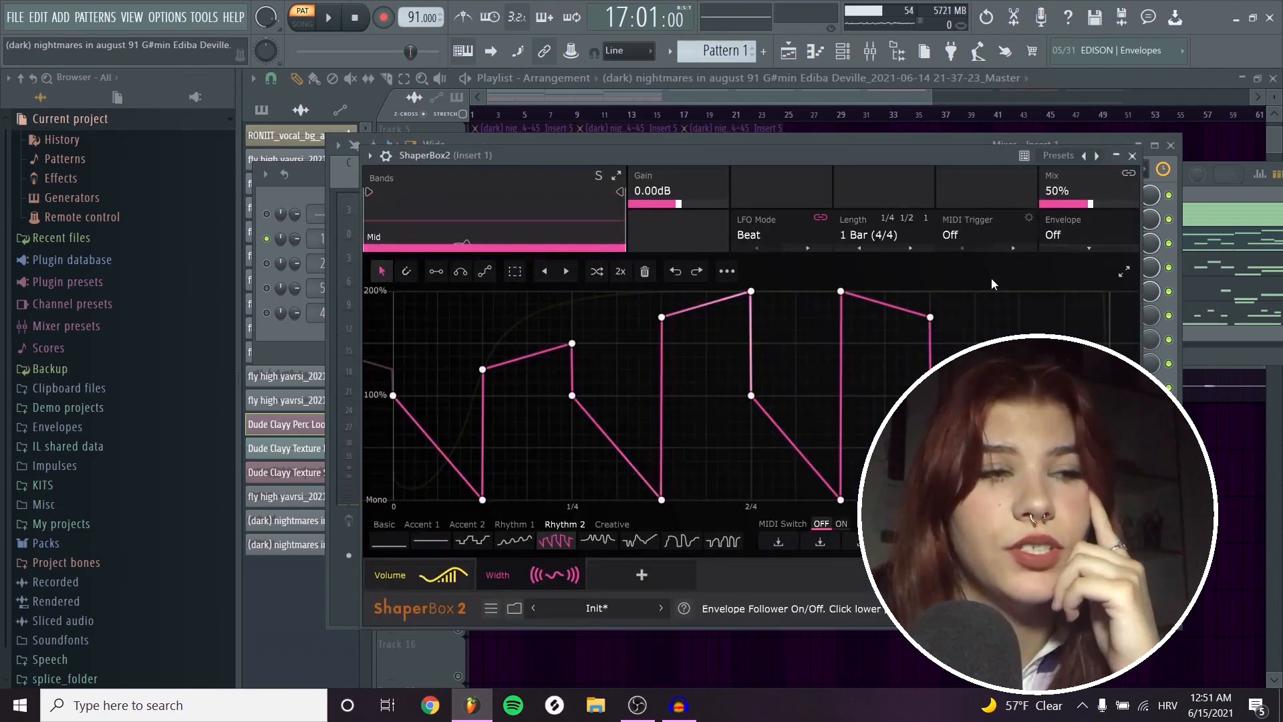
pyautogui.click(409, 566)
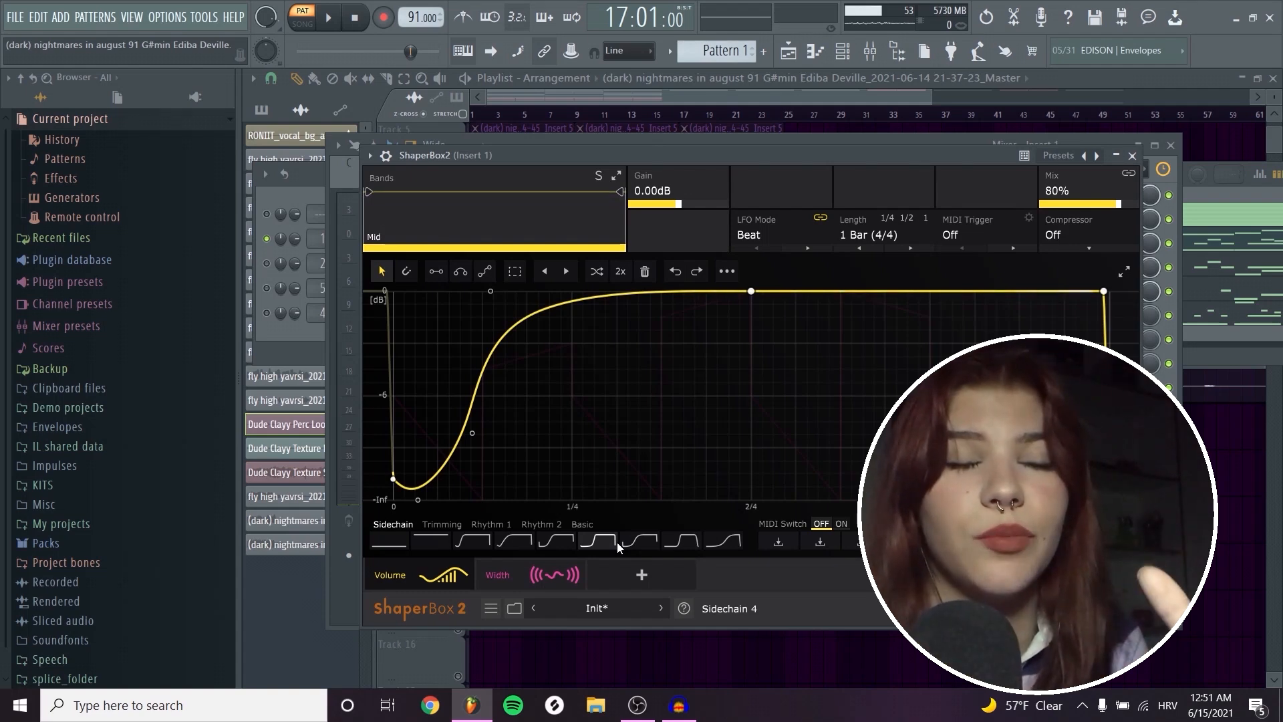
pyautogui.moveTo(567, 560)
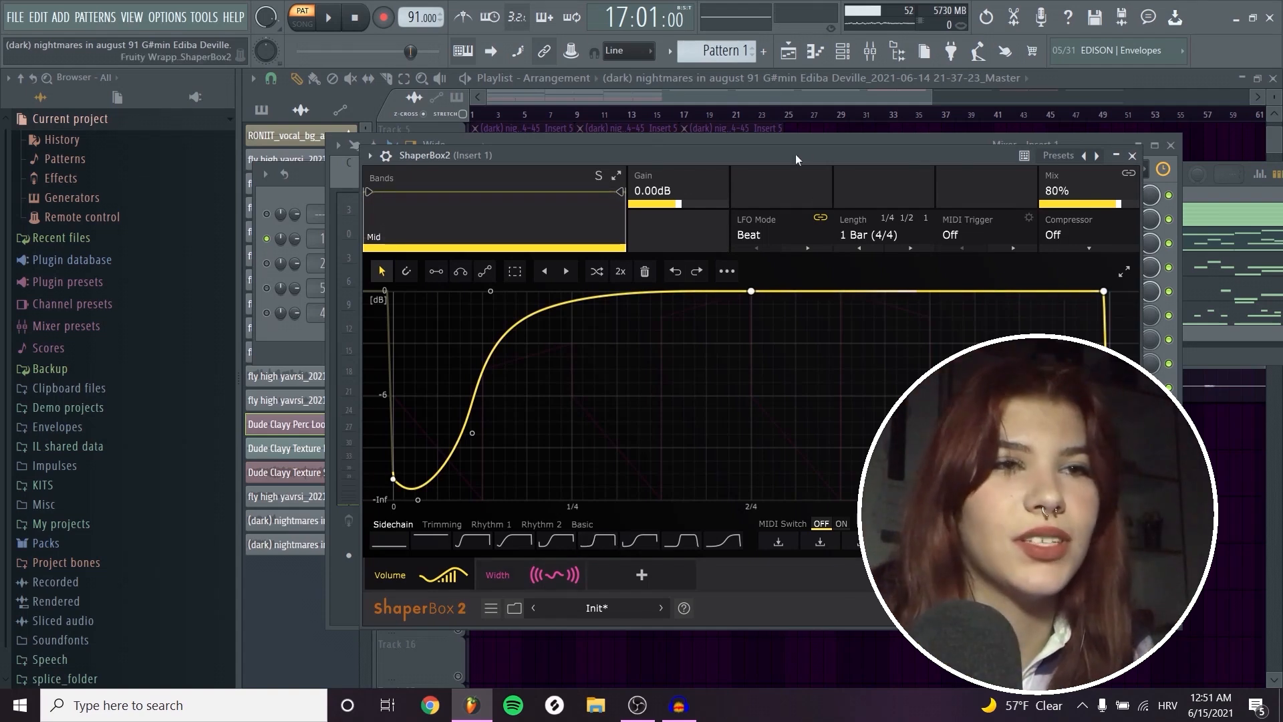
pyautogui.moveTo(796, 154); pyautogui.dragTo(816, 125)
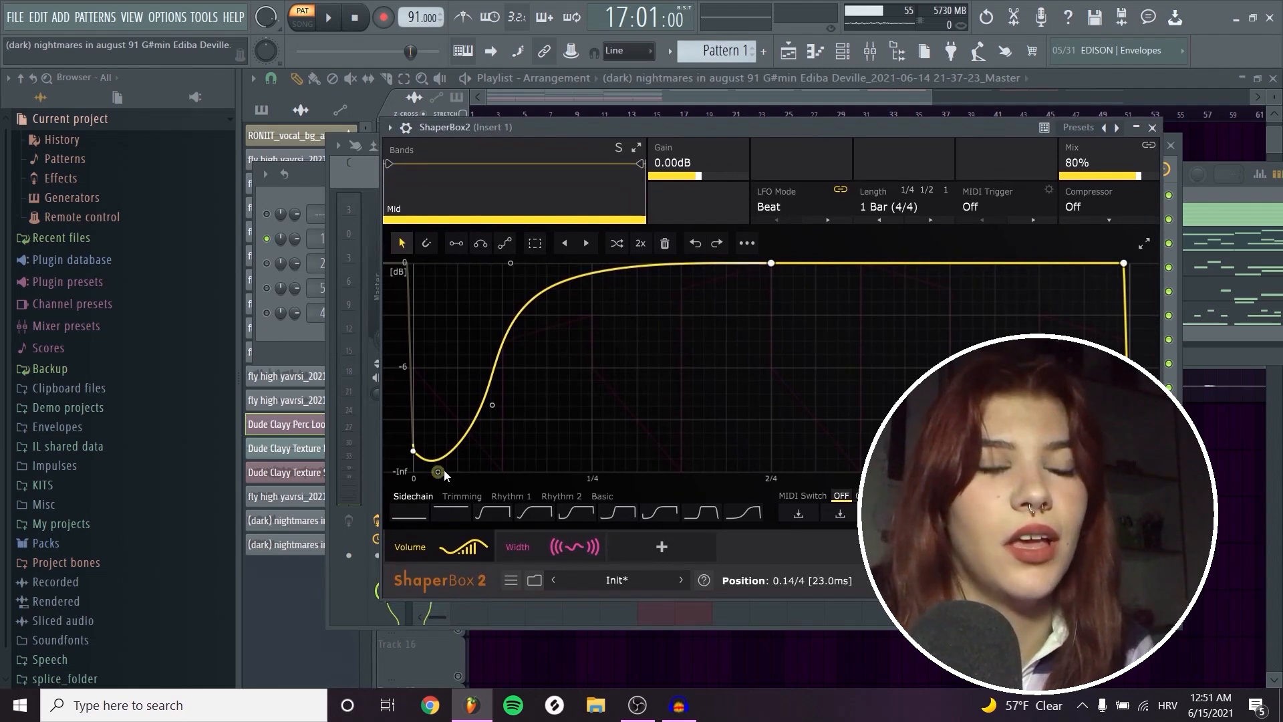
pyautogui.press('space')
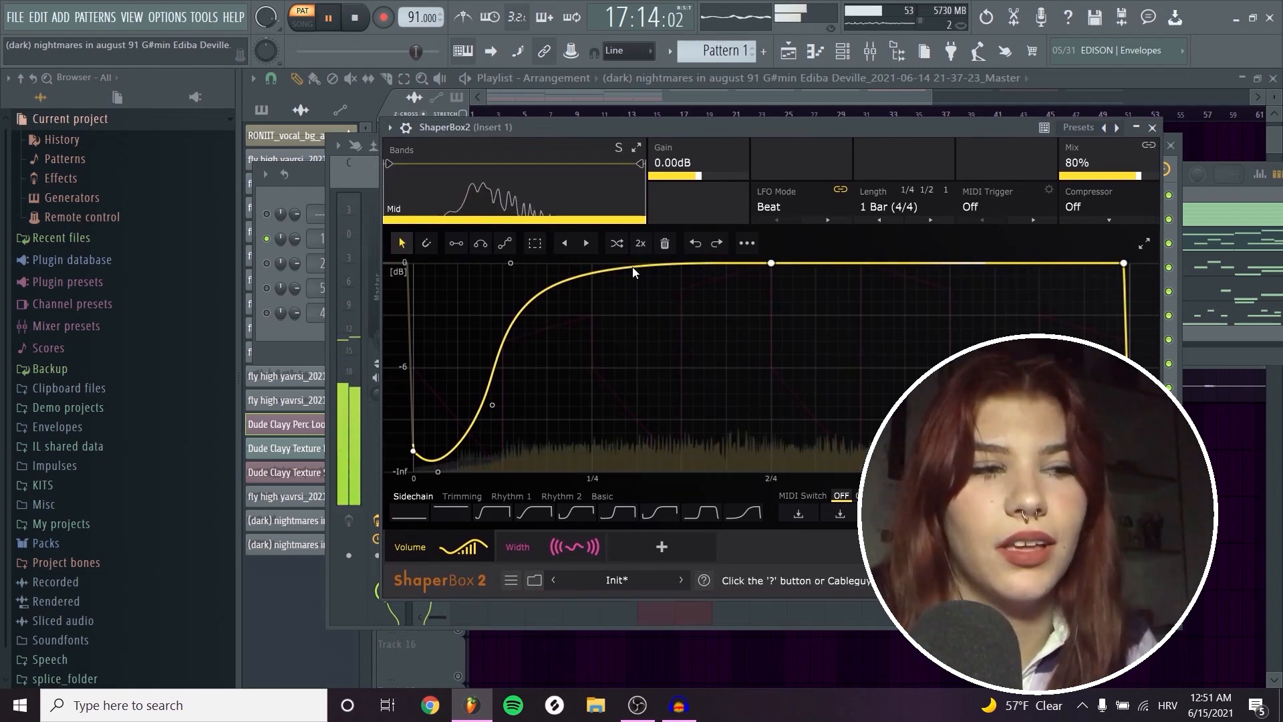
pyautogui.press('space')
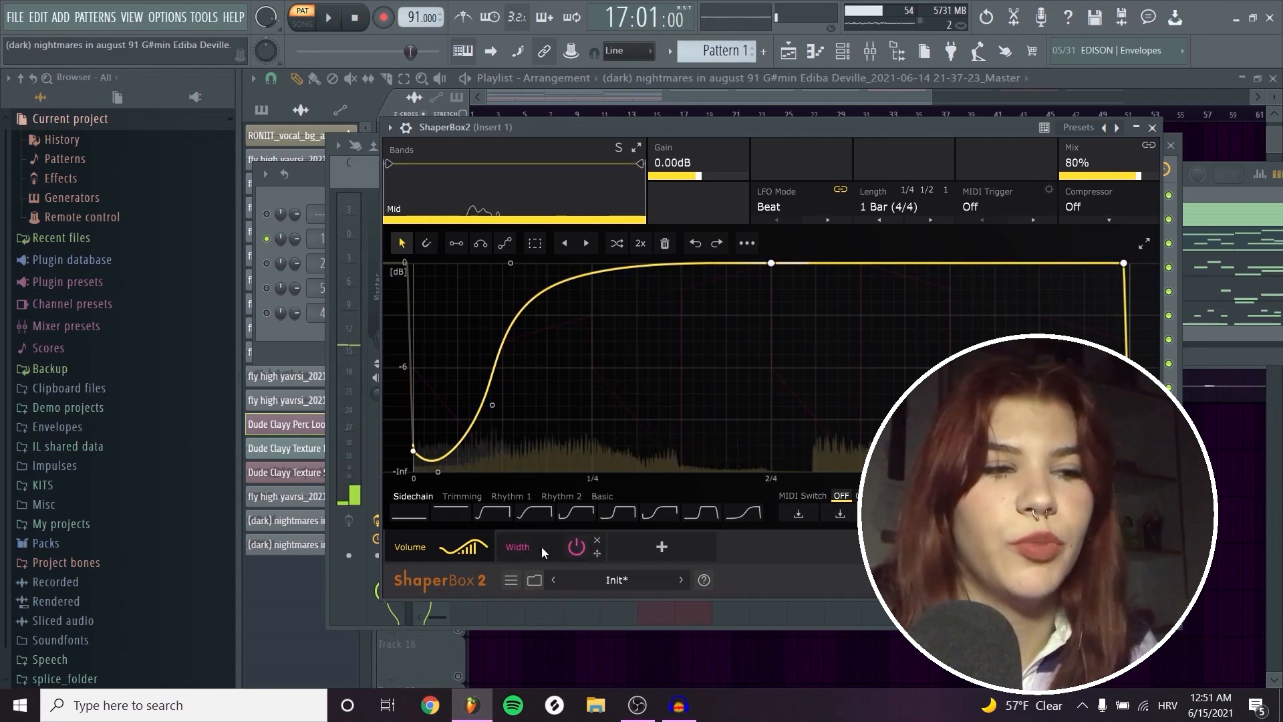
# Step: Compare the melody with ShaperBox2's Width shaper switched off and on during playback, then close the plugin
pyautogui.click(540, 547)
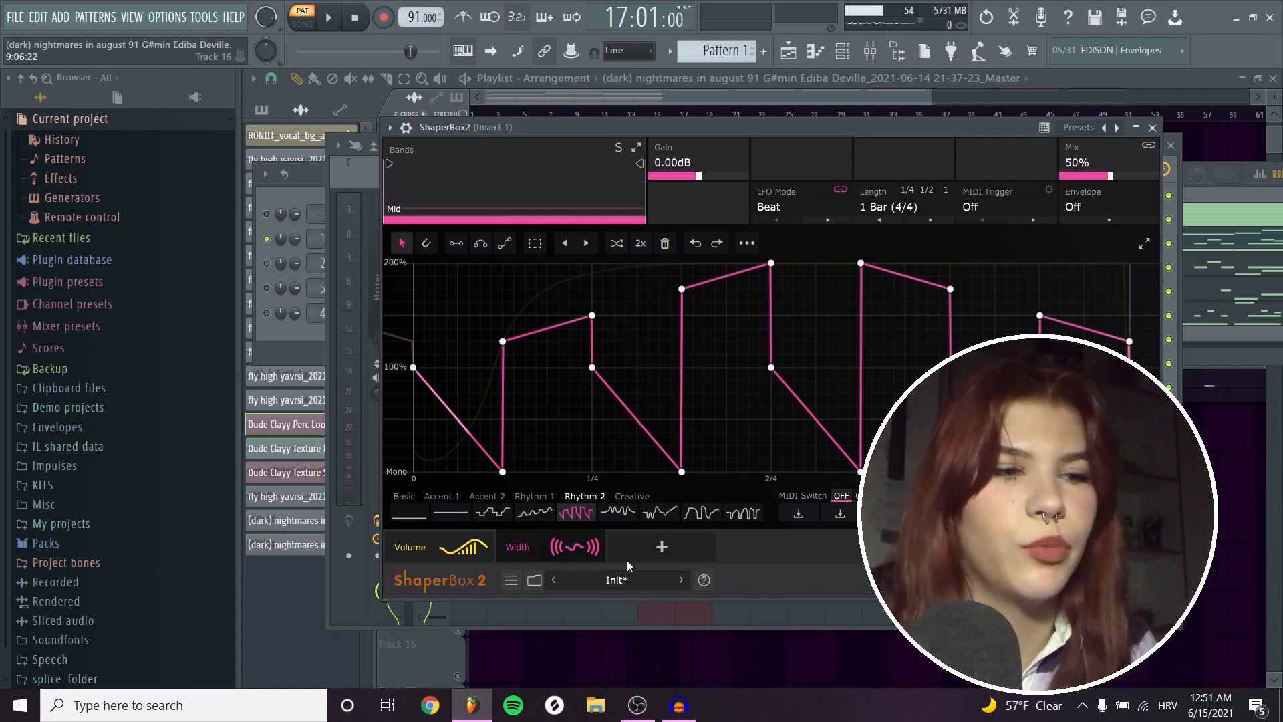
pyautogui.click(577, 546)
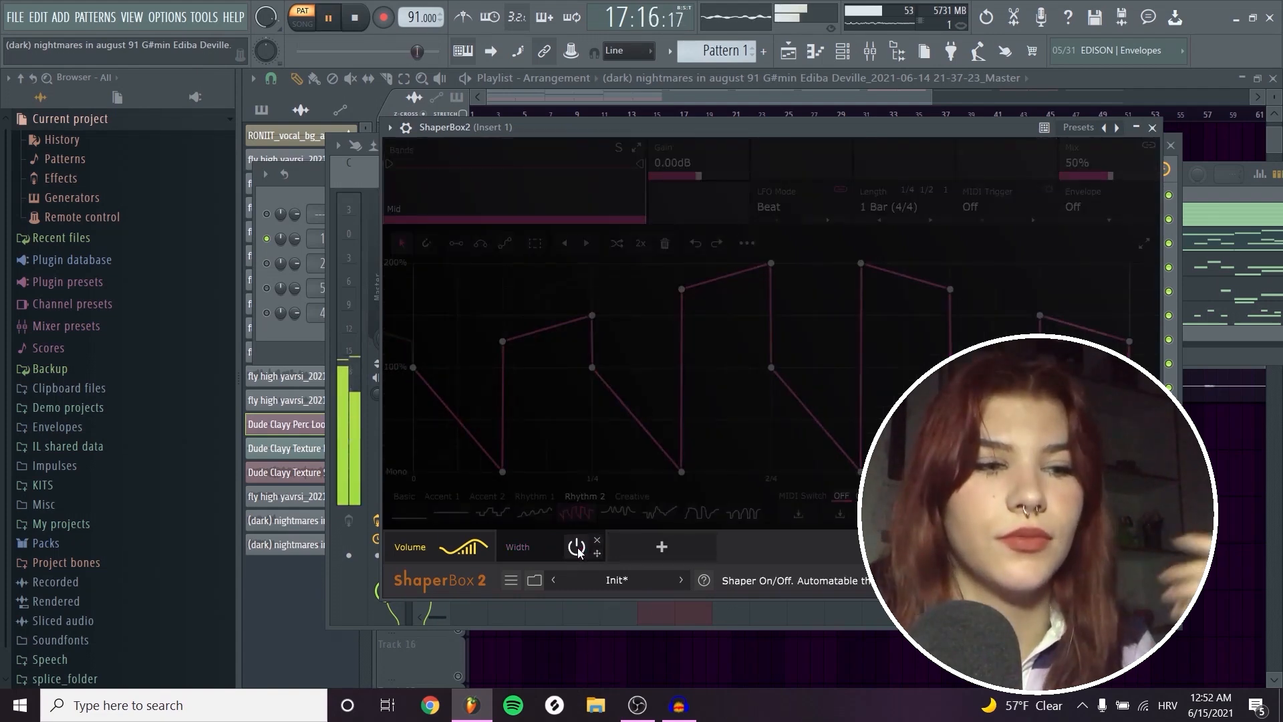
pyautogui.click(577, 547)
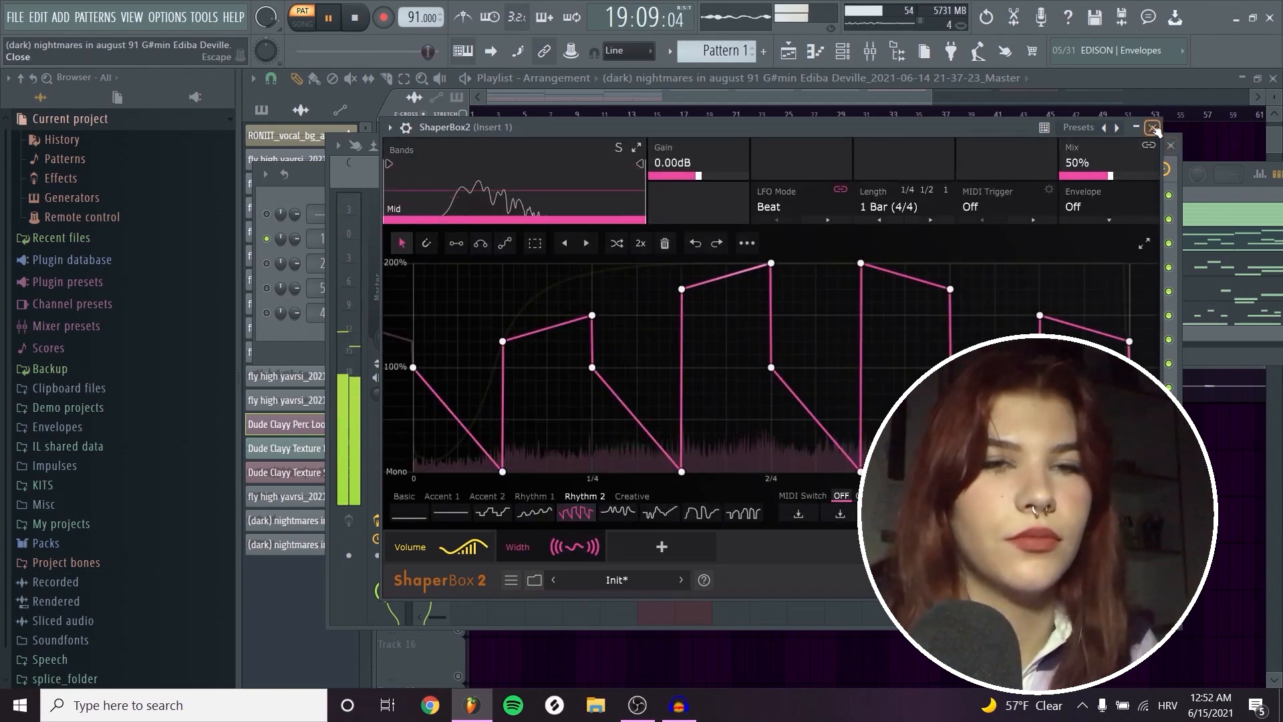
pyautogui.press('space')
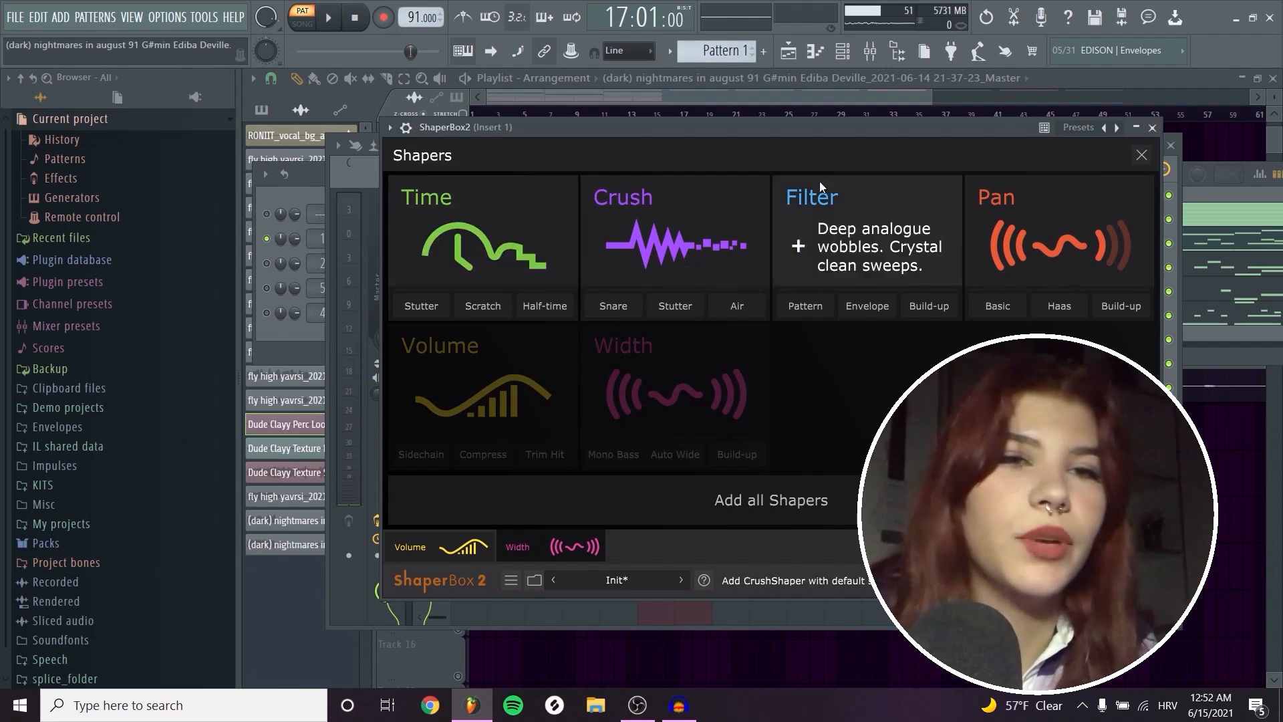
pyautogui.click(1152, 127)
# Step: Inspect the Radiator settings on Insert 1 and close the plugin
pyautogui.click(1042, 267)
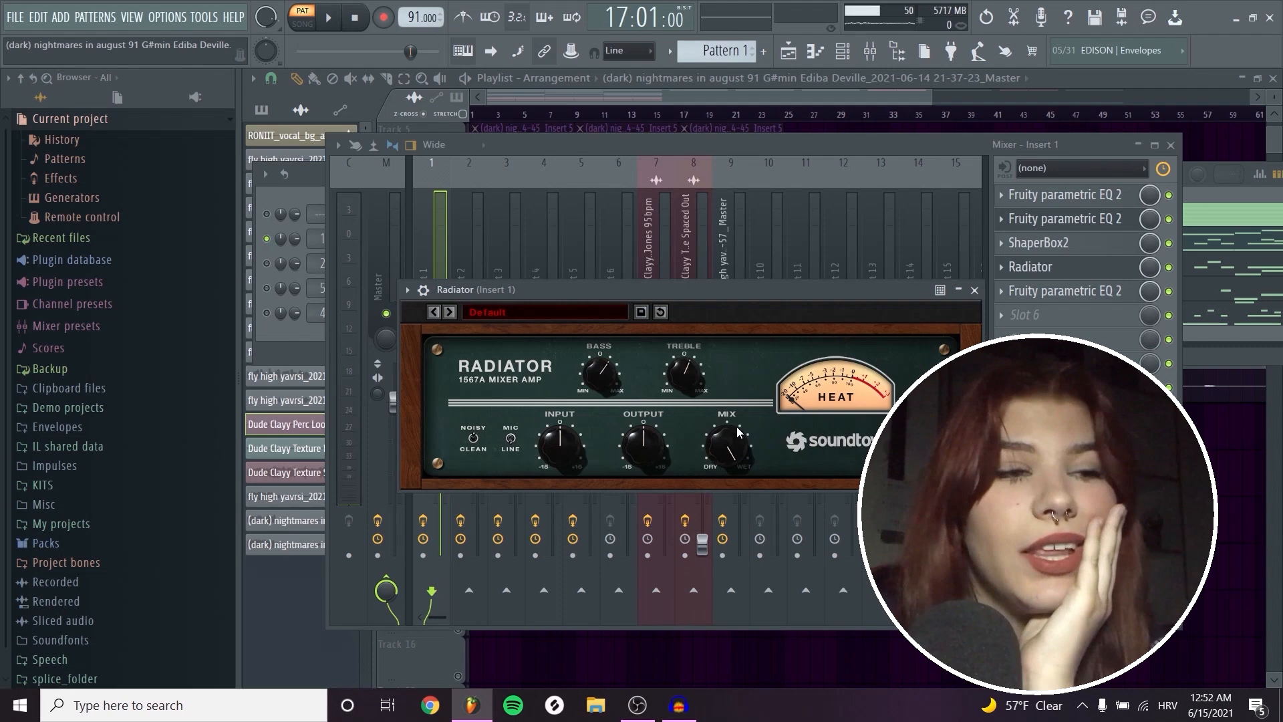
pyautogui.click(974, 290)
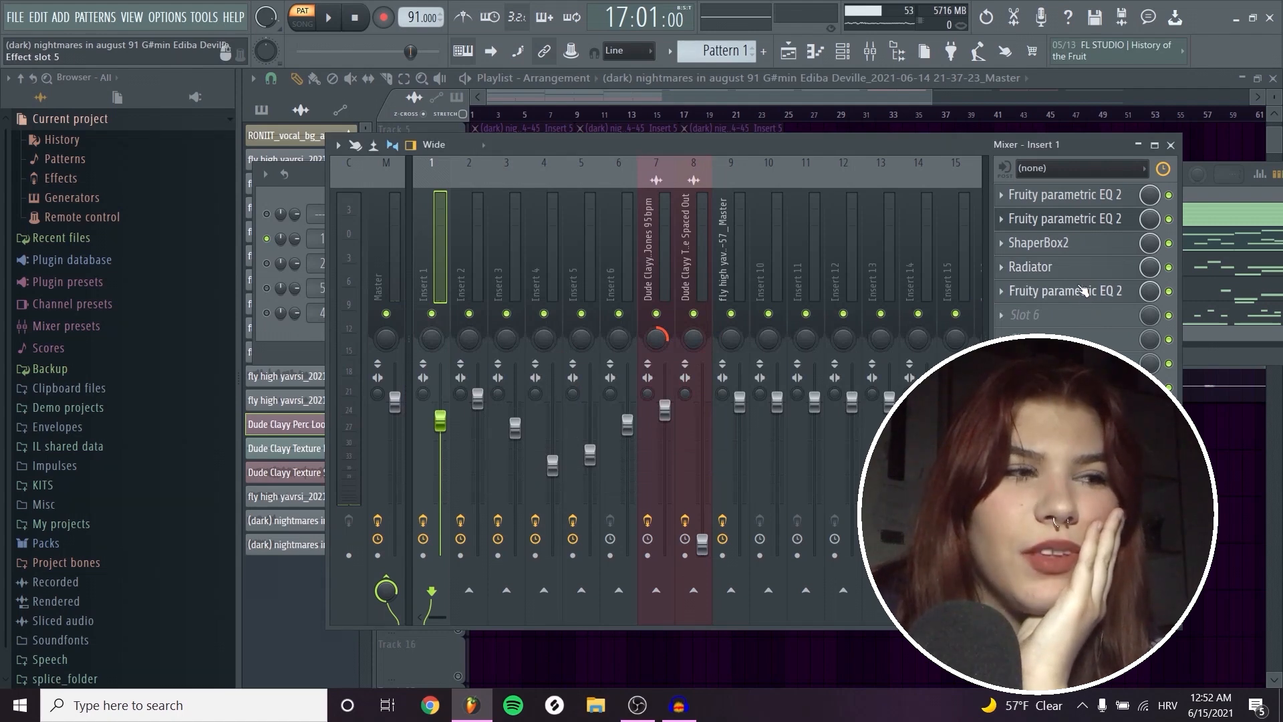
# Step: Inspect the last Fruity parametric EQ 2 curve on mixer Insert 1 and close the plugin
pyautogui.click(1047, 298)
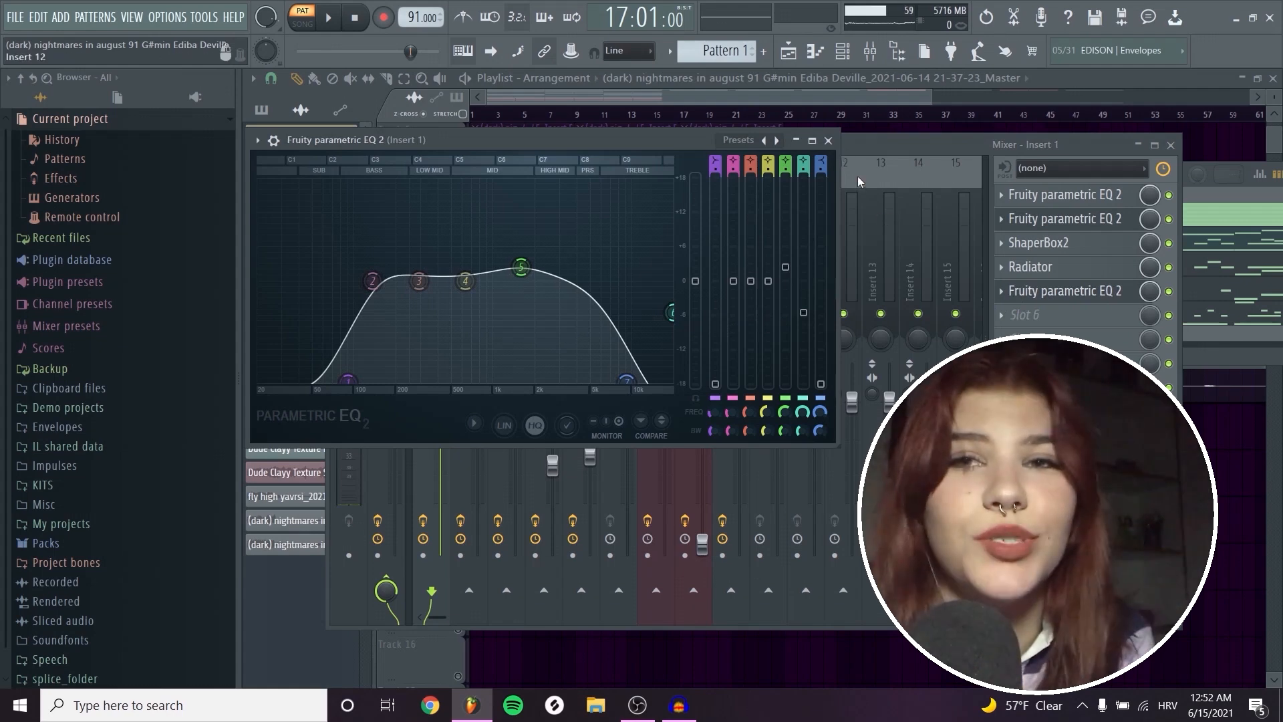
pyautogui.click(828, 141)
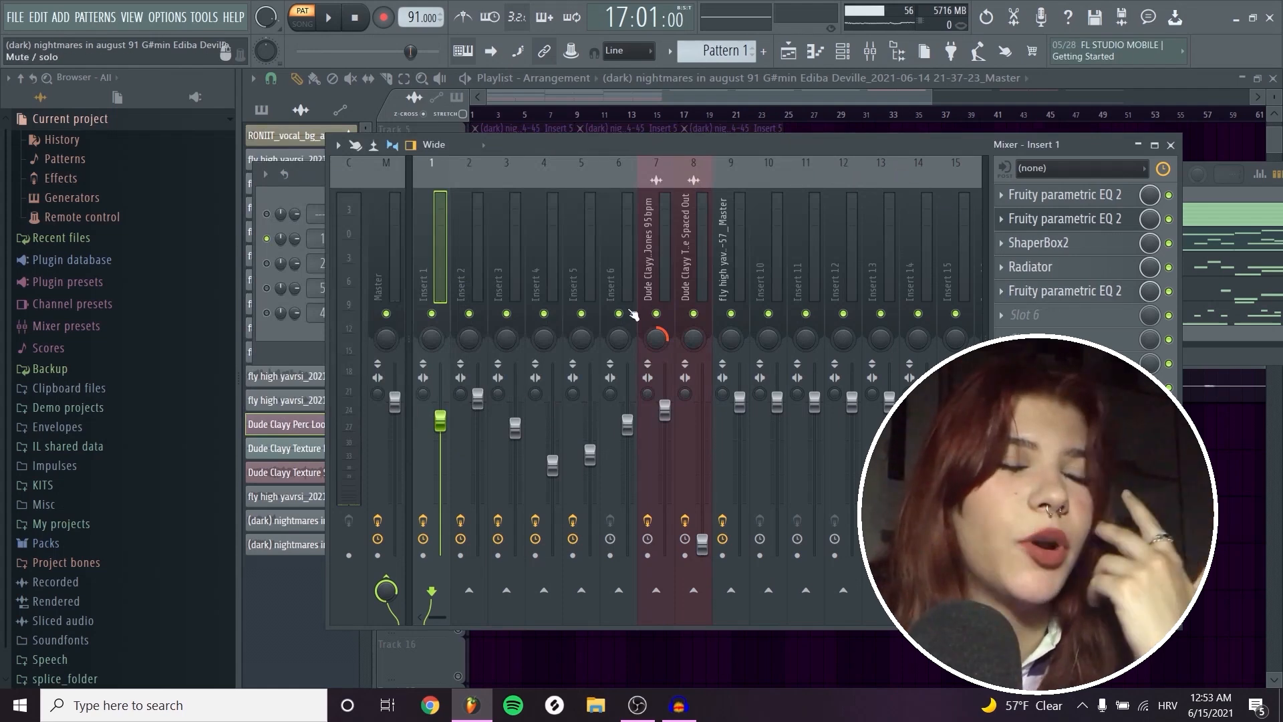
# Step: Check the AMBIENTFLUTE preset in Analog Lab V #2, then view its notes in the piano roll and play them
pyautogui.doubleClick(476, 265)
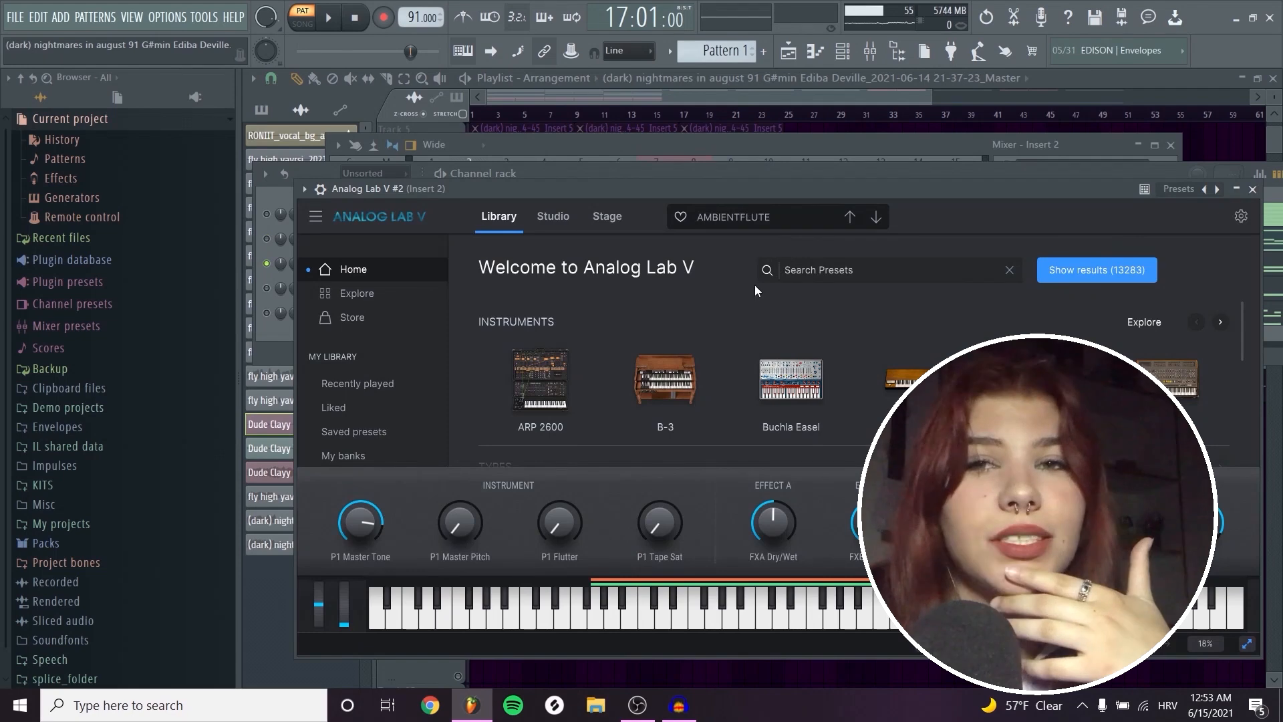
pyautogui.click(1253, 190)
pyautogui.click(461, 264)
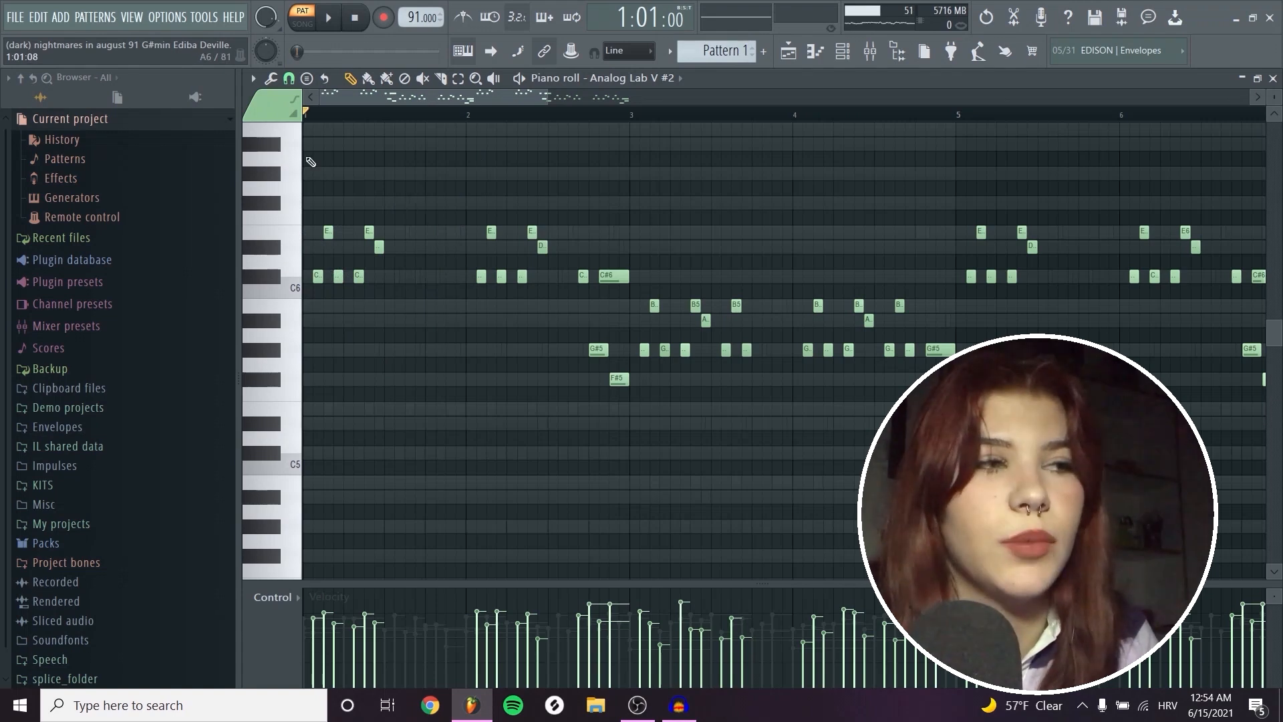
pyautogui.press('space')
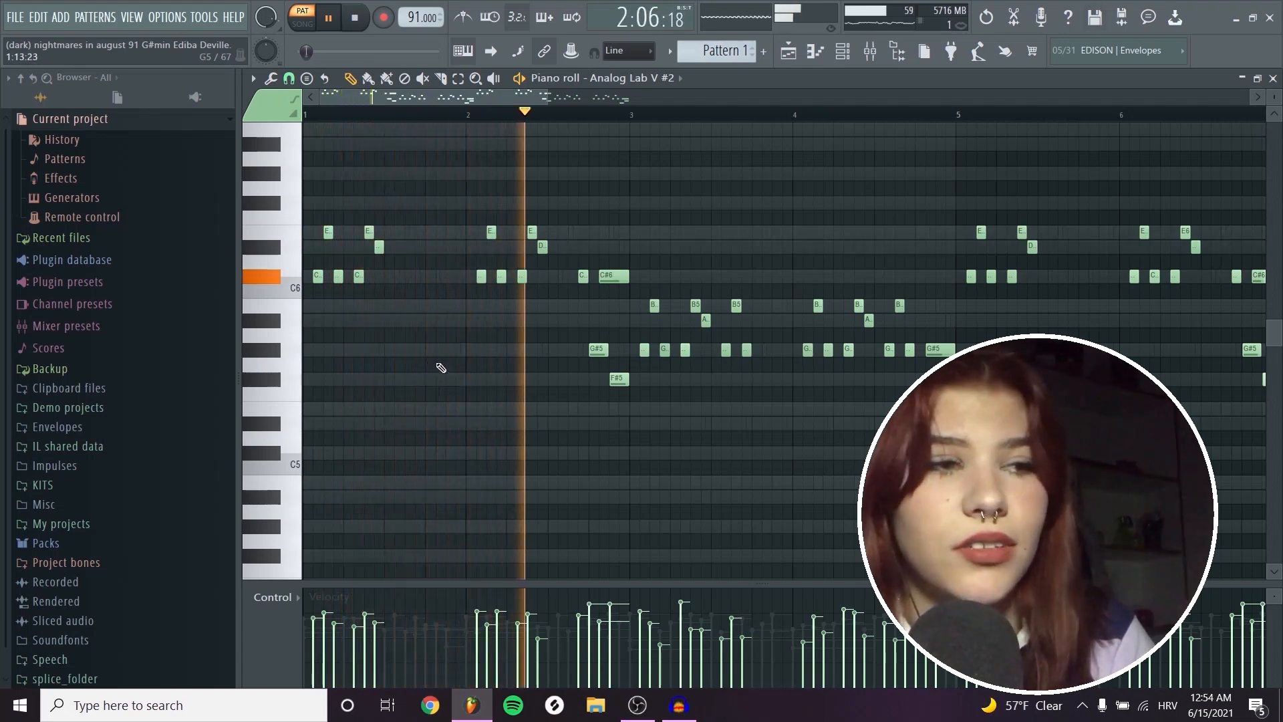
pyautogui.hotkey('ctrl', 's')
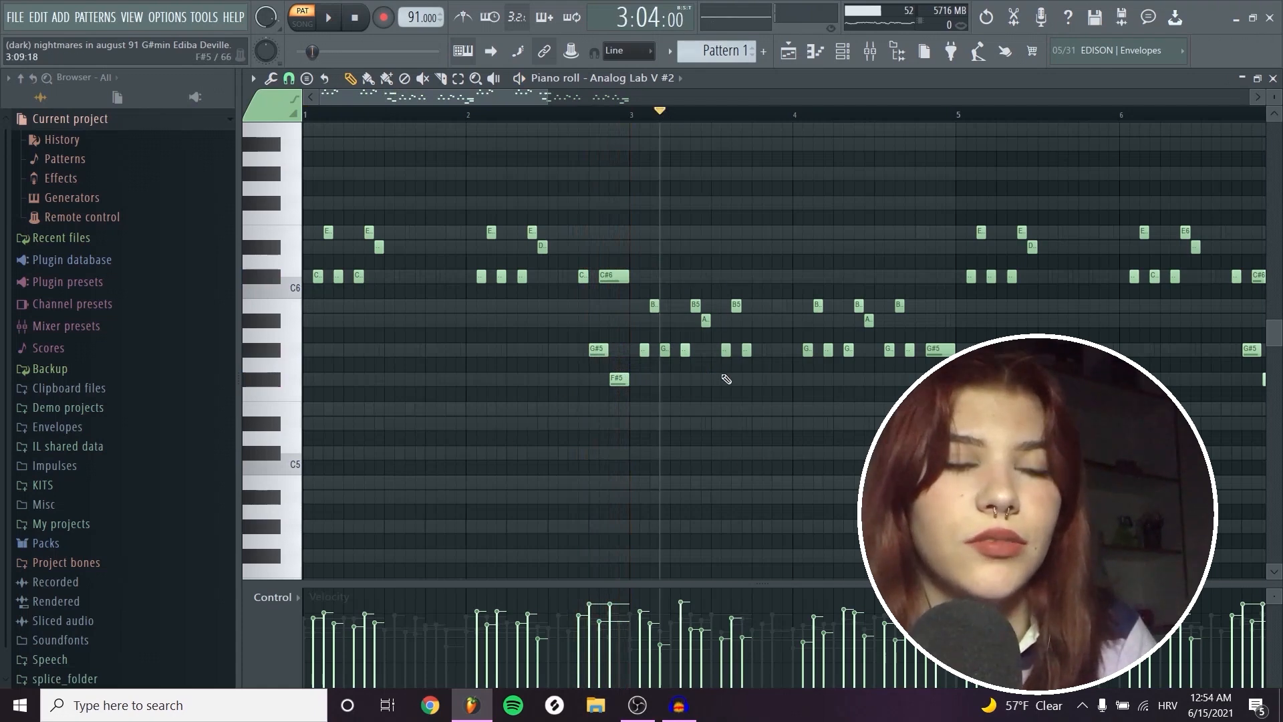
pyautogui.press('space')
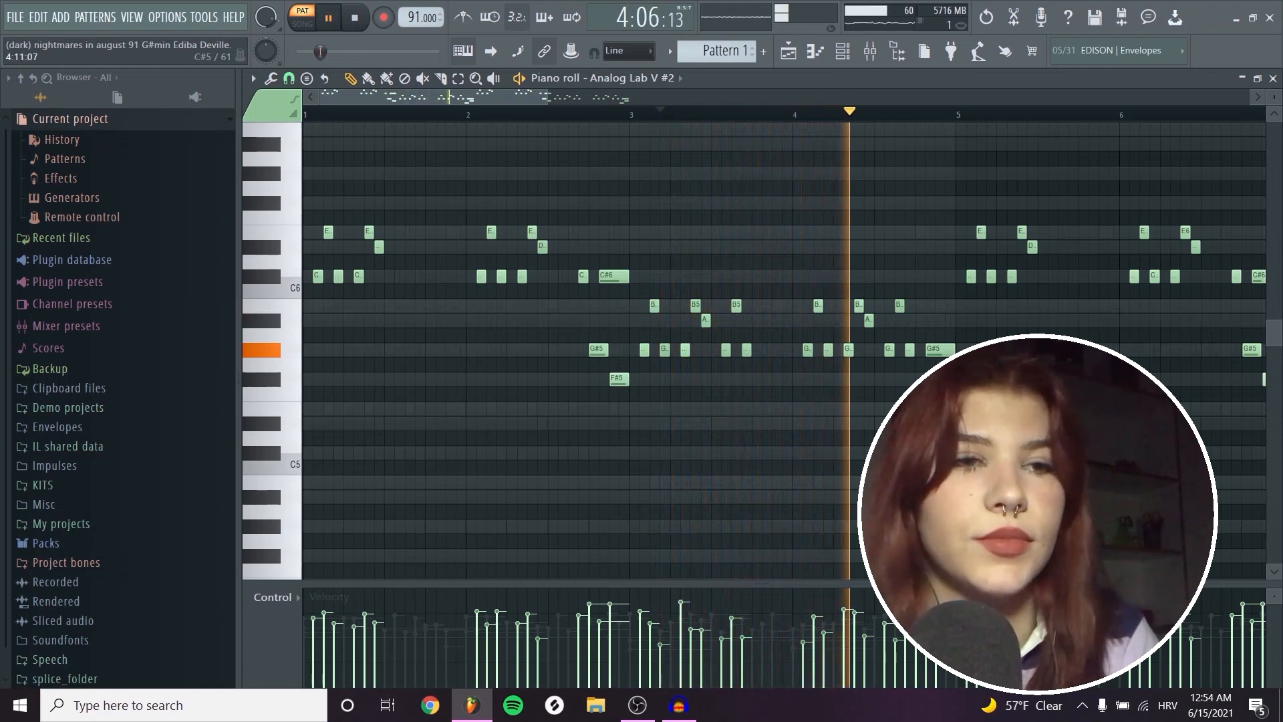
pyautogui.press('space')
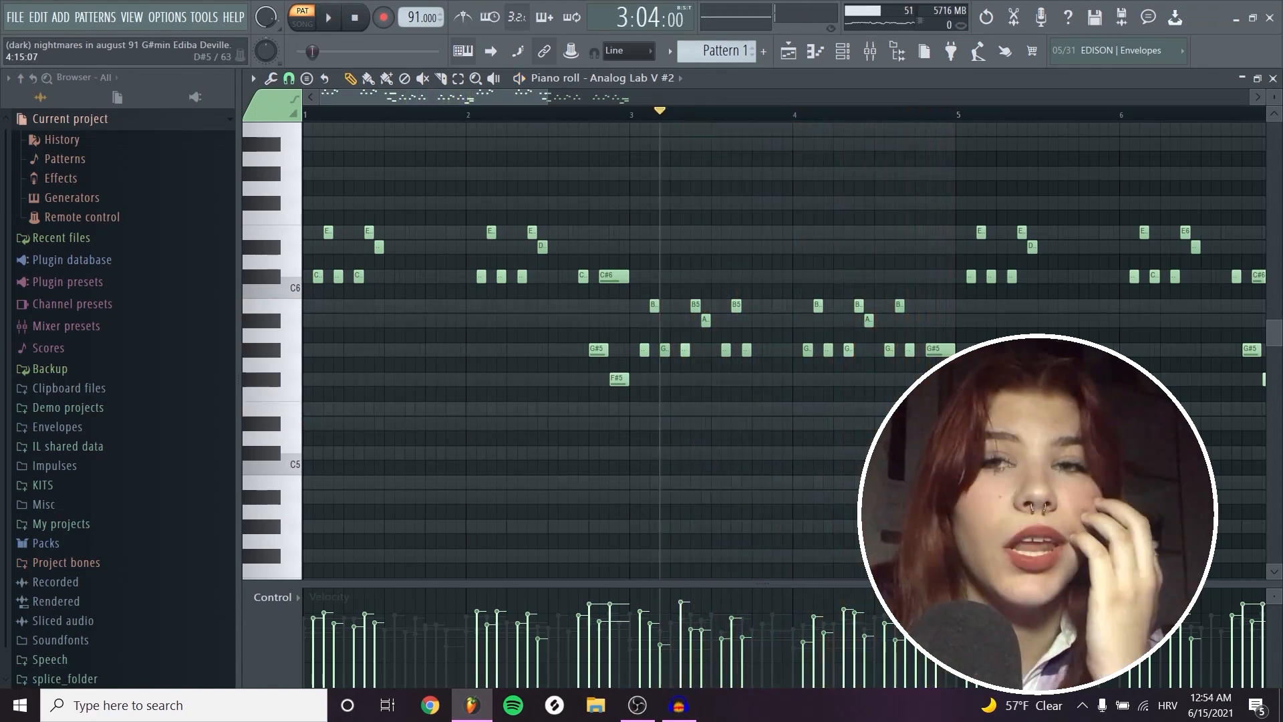
# Step: Compare the Analog Lab V #2 melody with mixer Insert 2's effects switched off and on during playback
pyautogui.click(873, 58)
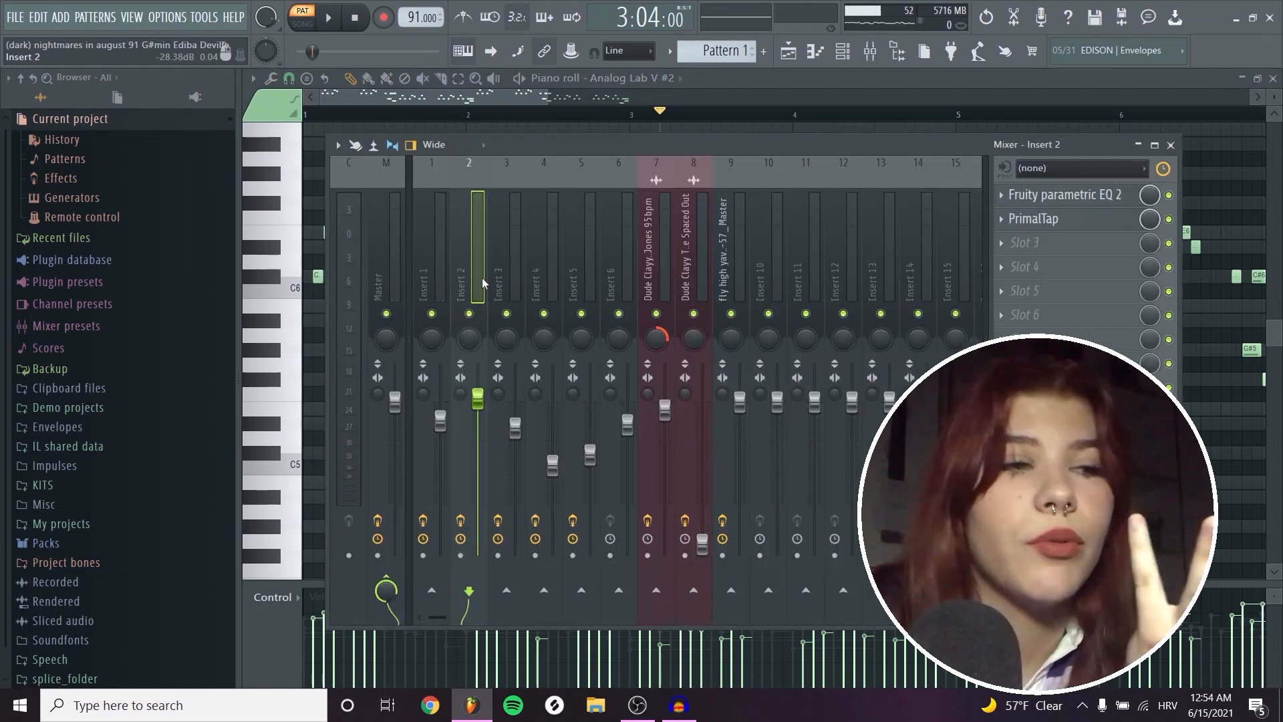
pyautogui.click(815, 50)
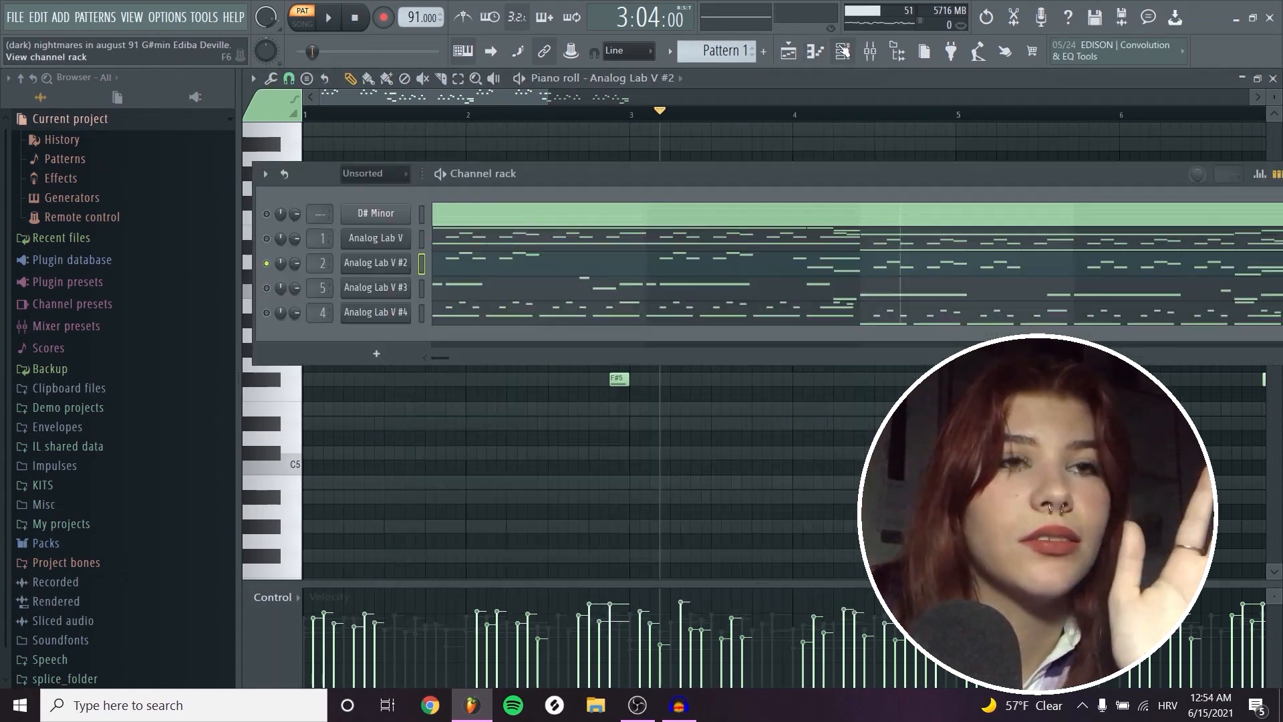
pyautogui.click(843, 51)
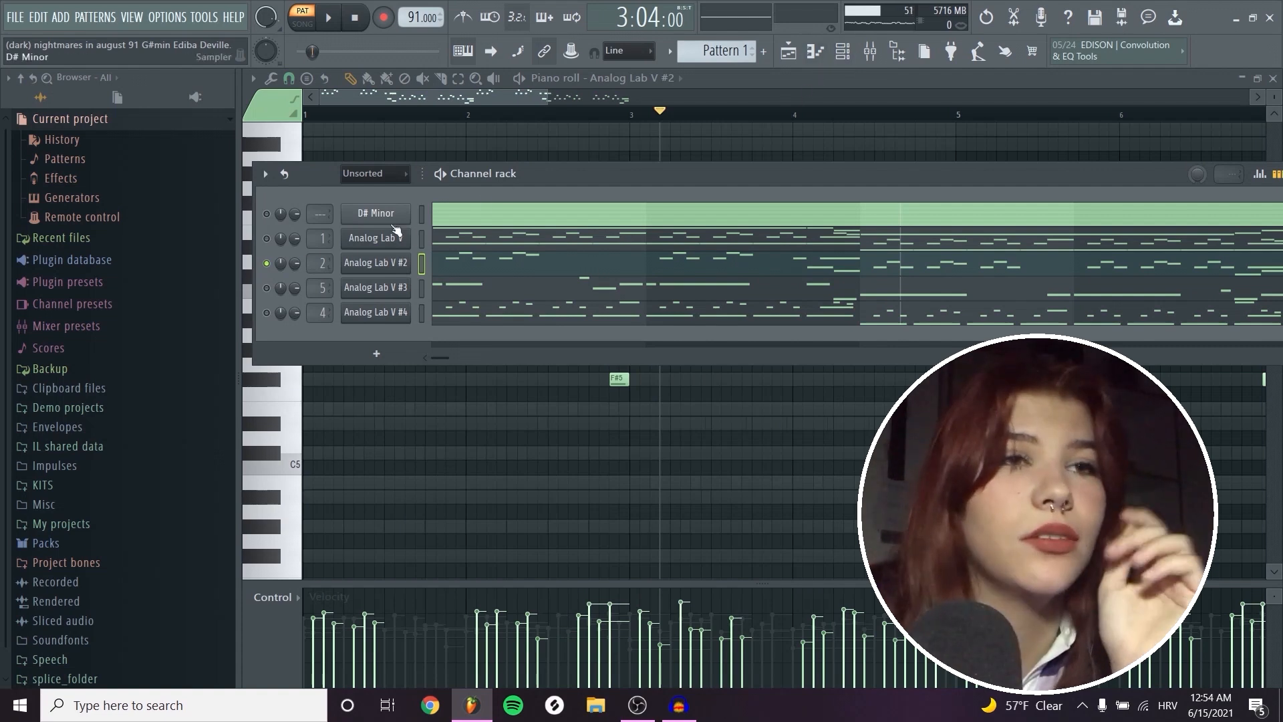
pyautogui.press('F9')
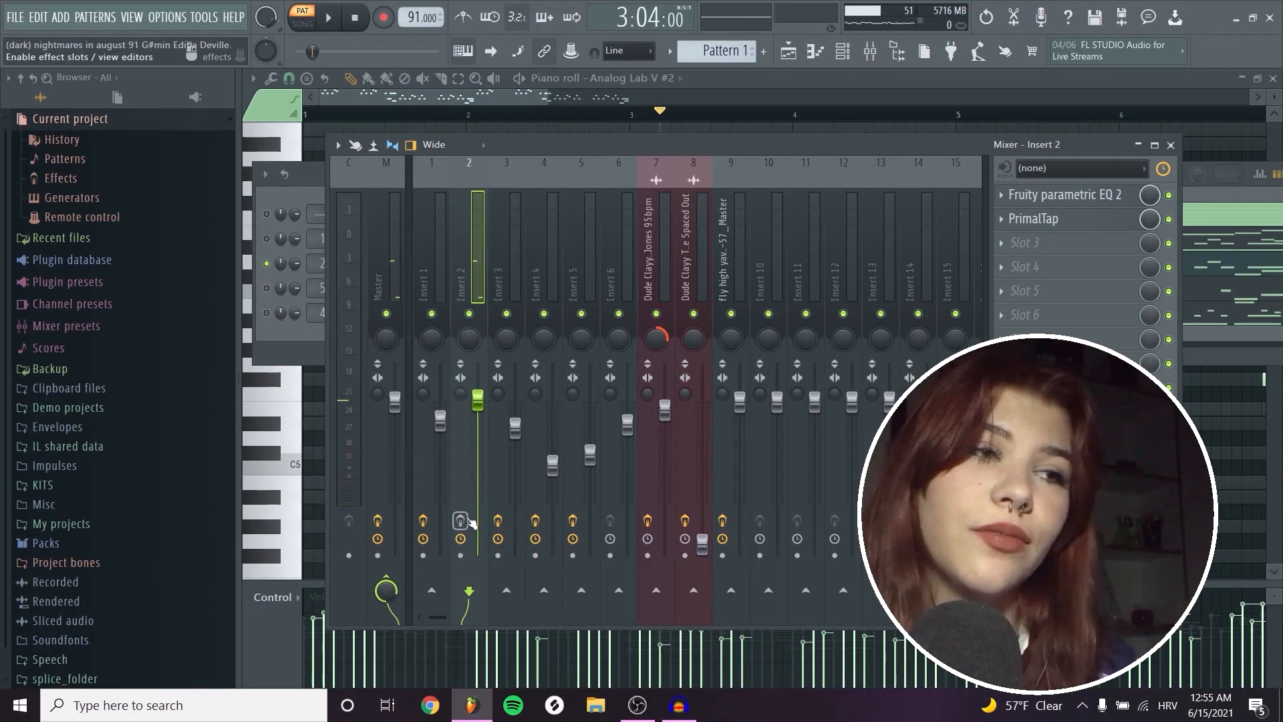
pyautogui.press('space')
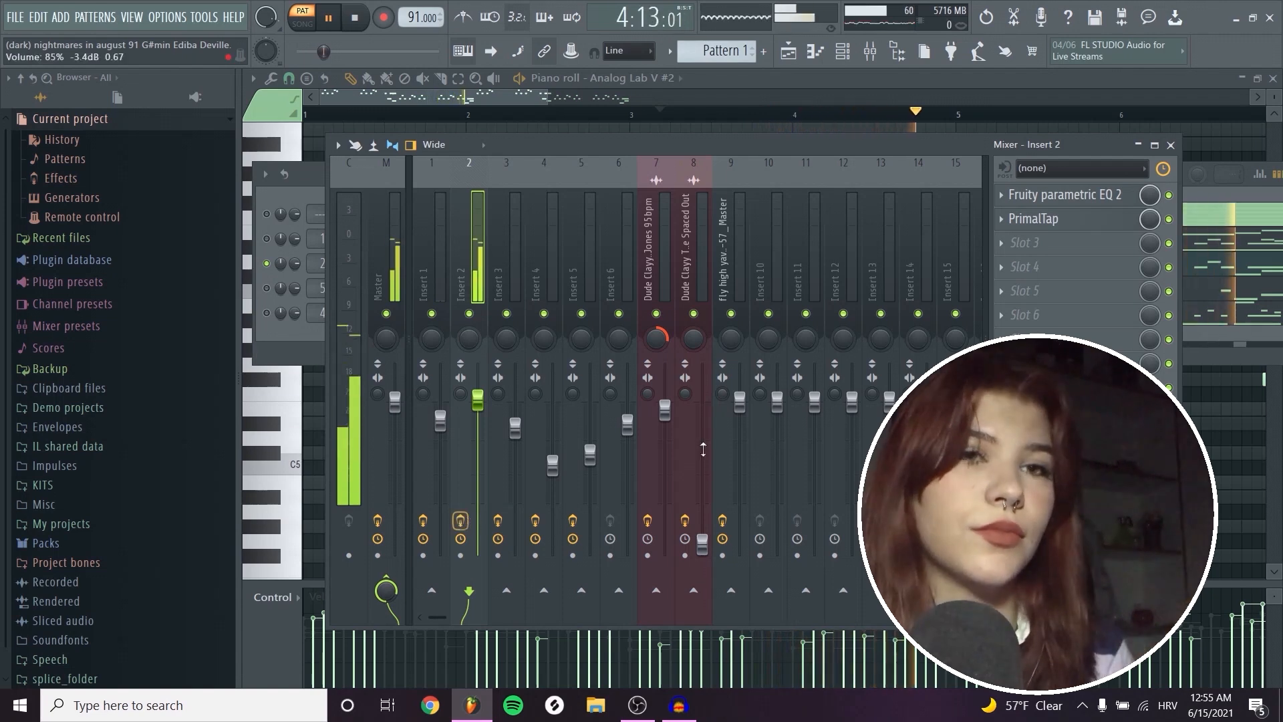
pyautogui.press('space')
# Step: Inspect the Fruity parametric EQ 2 and PrimalTap settings on Insert 2, then close the plugin
pyautogui.click(1062, 194)
pyautogui.press('space')
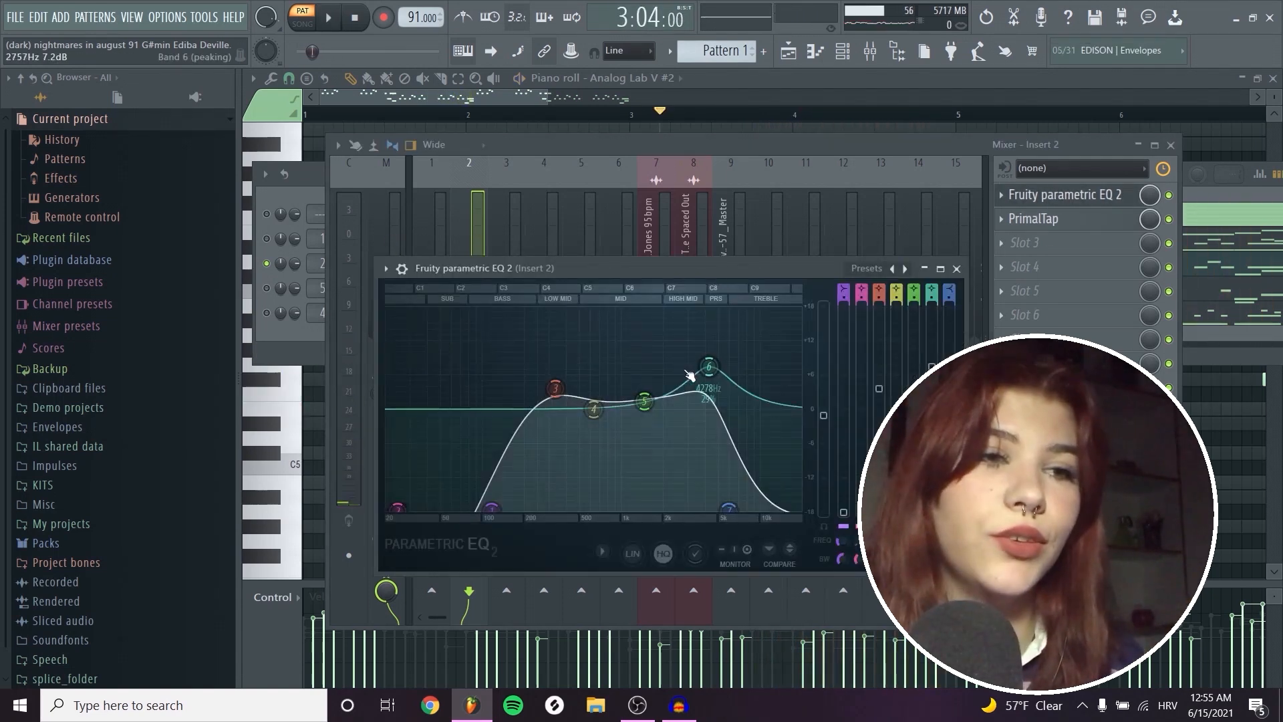
pyautogui.press('space')
pyautogui.click(1113, 227)
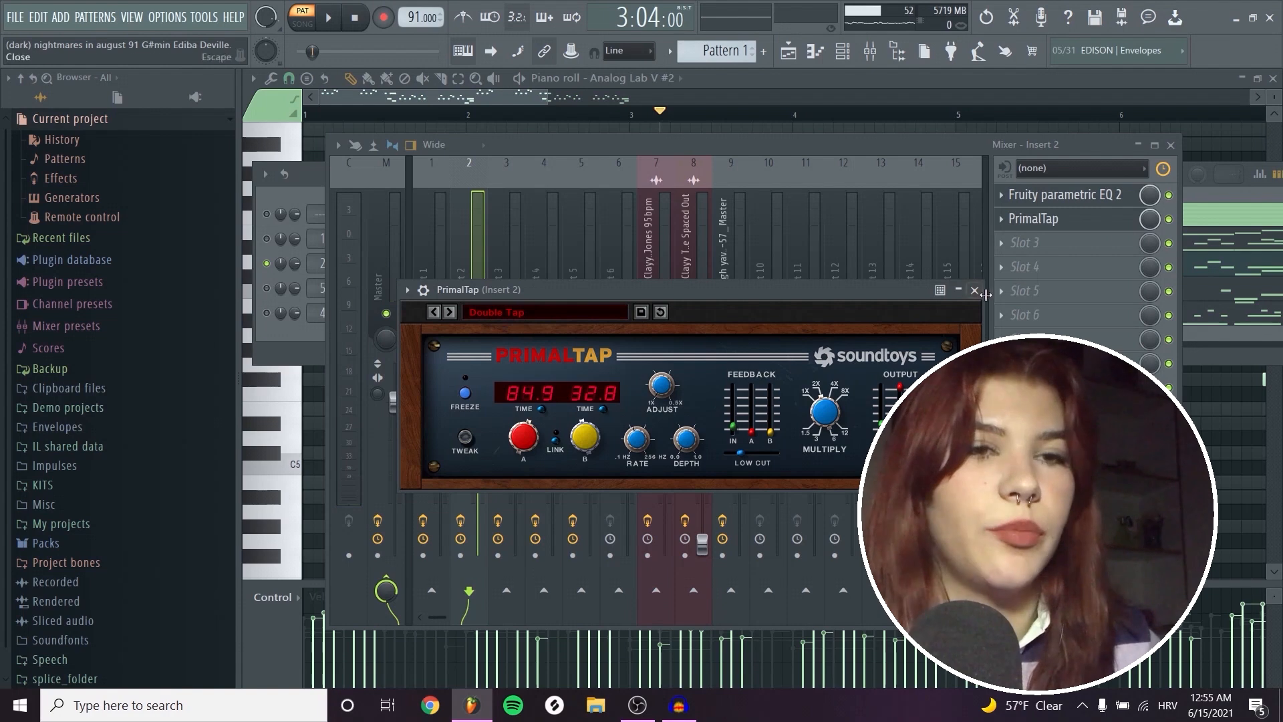
pyautogui.click(974, 290)
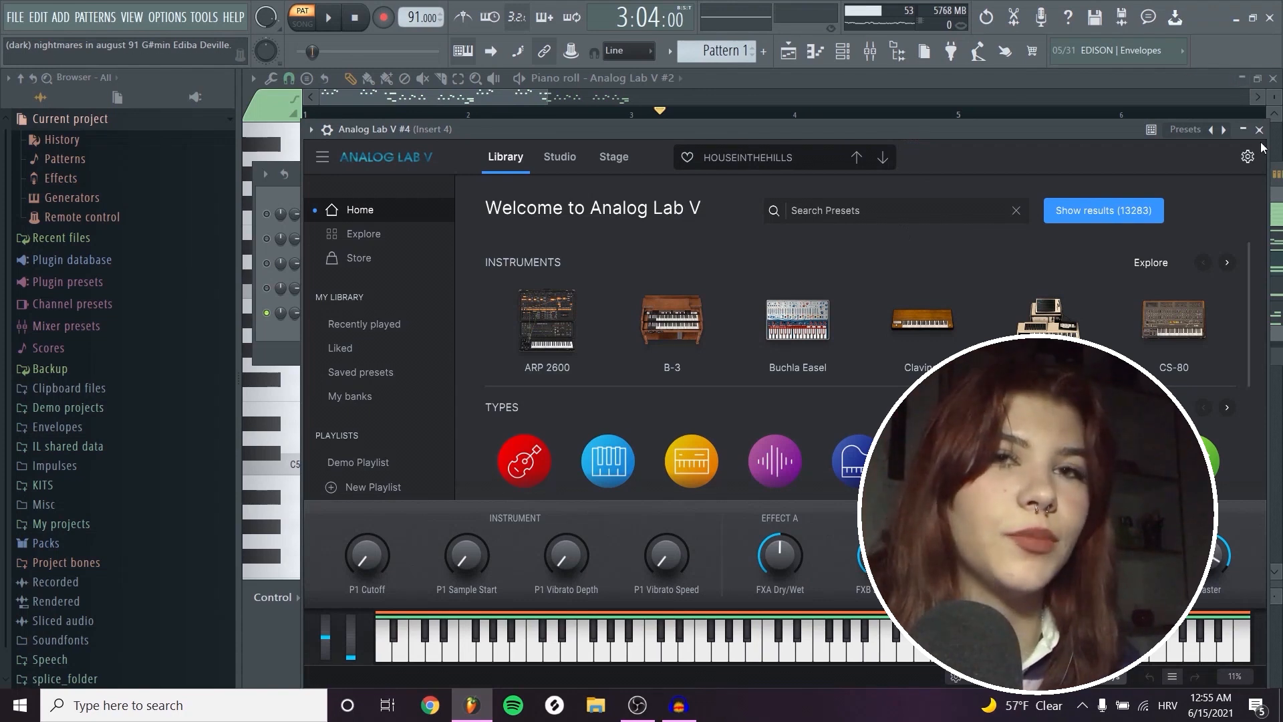
# Step: Close the Analog Lab V #4 instrument and examine its note pattern in the piano roll
pyautogui.click(1259, 130)
pyautogui.click(518, 314)
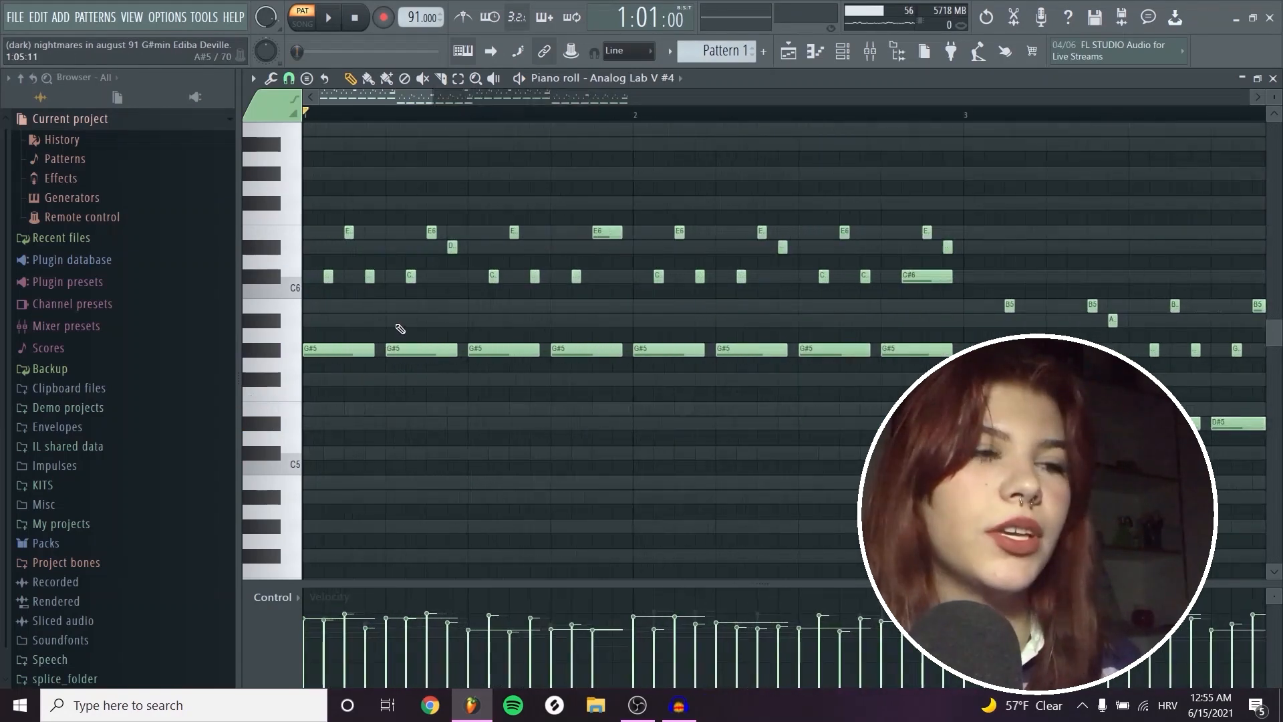
pyautogui.scroll(-2, 910, 170)
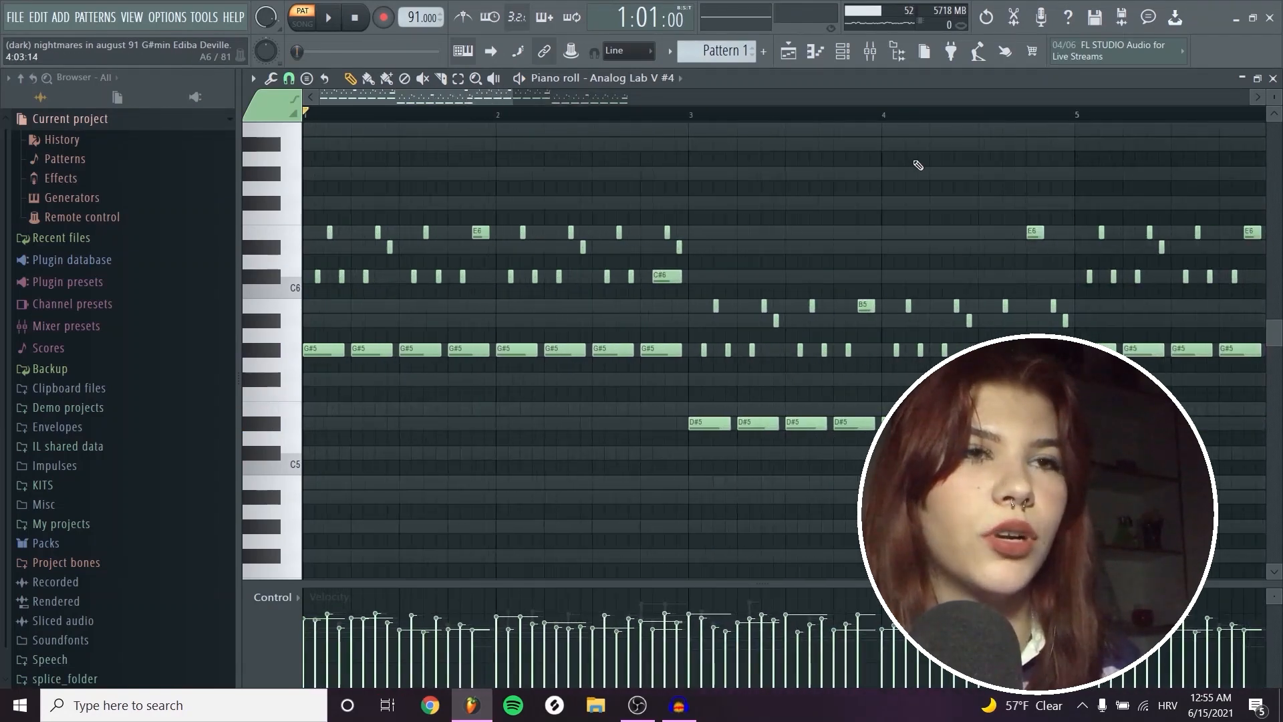
# Step: Compare the Analog Lab V #4 part with mixer Insert 4's effects switched off and on during playback
pyautogui.click(845, 60)
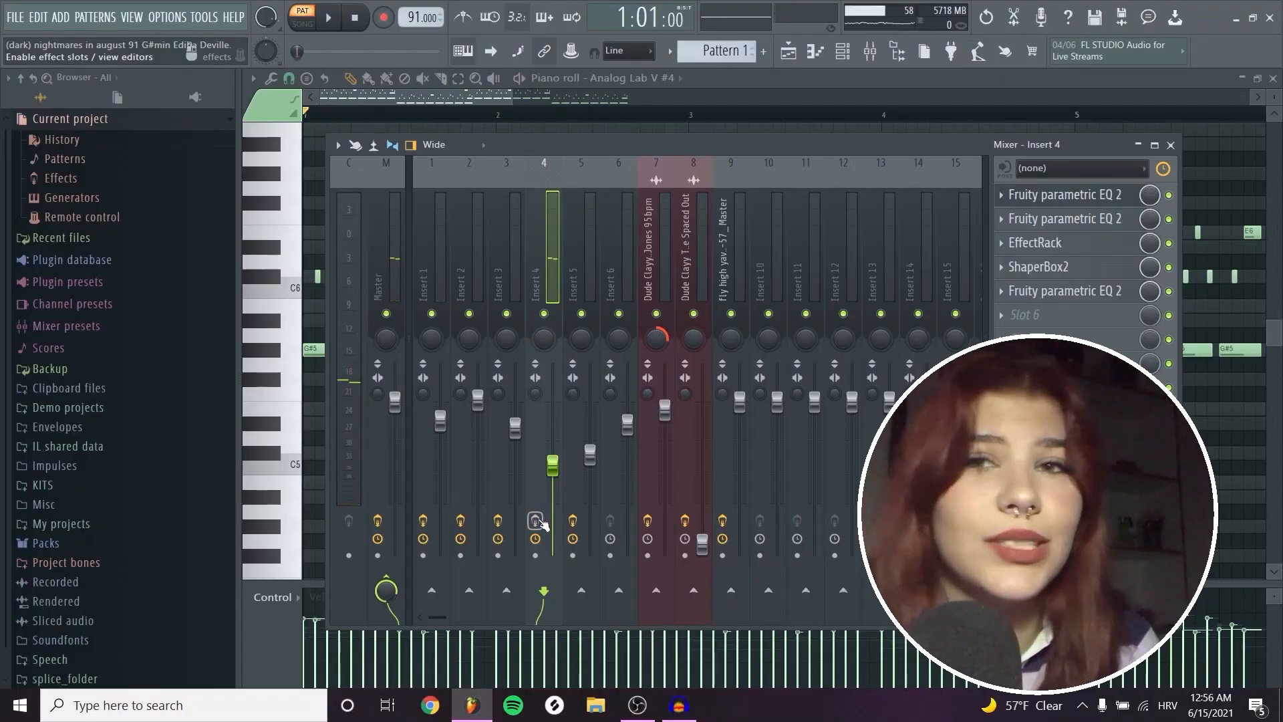
pyautogui.press('space')
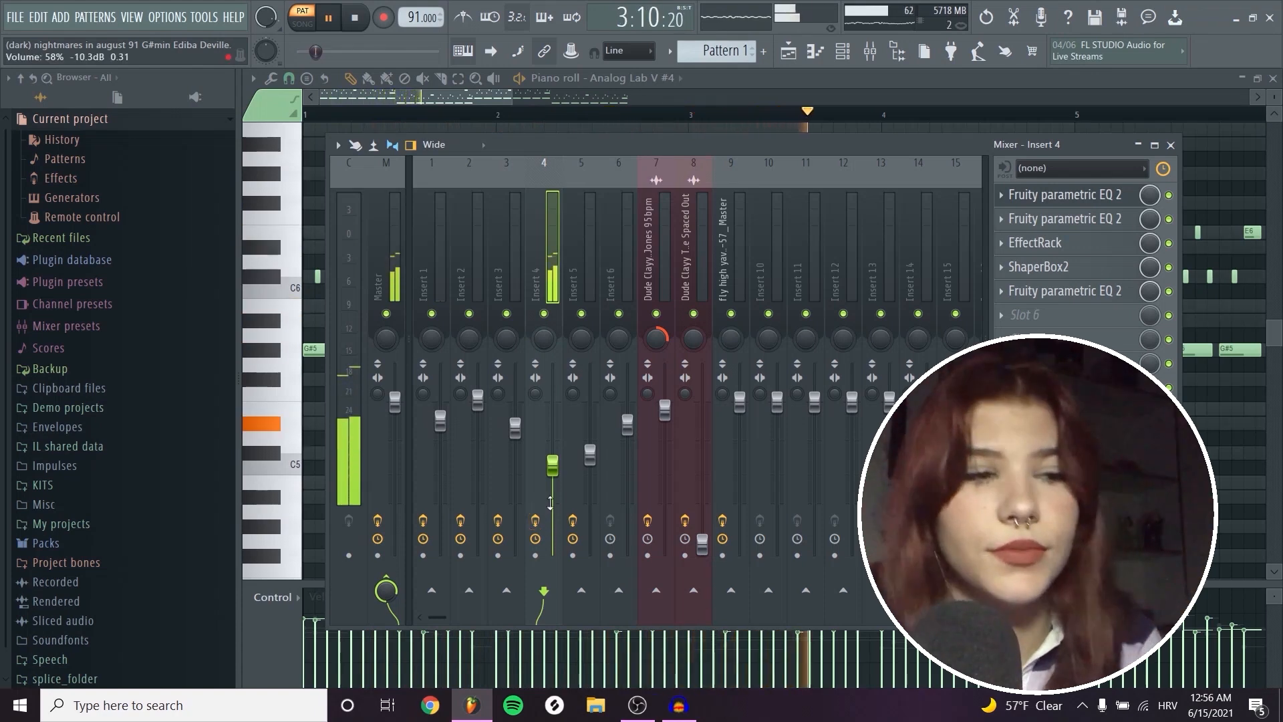
pyautogui.press('space')
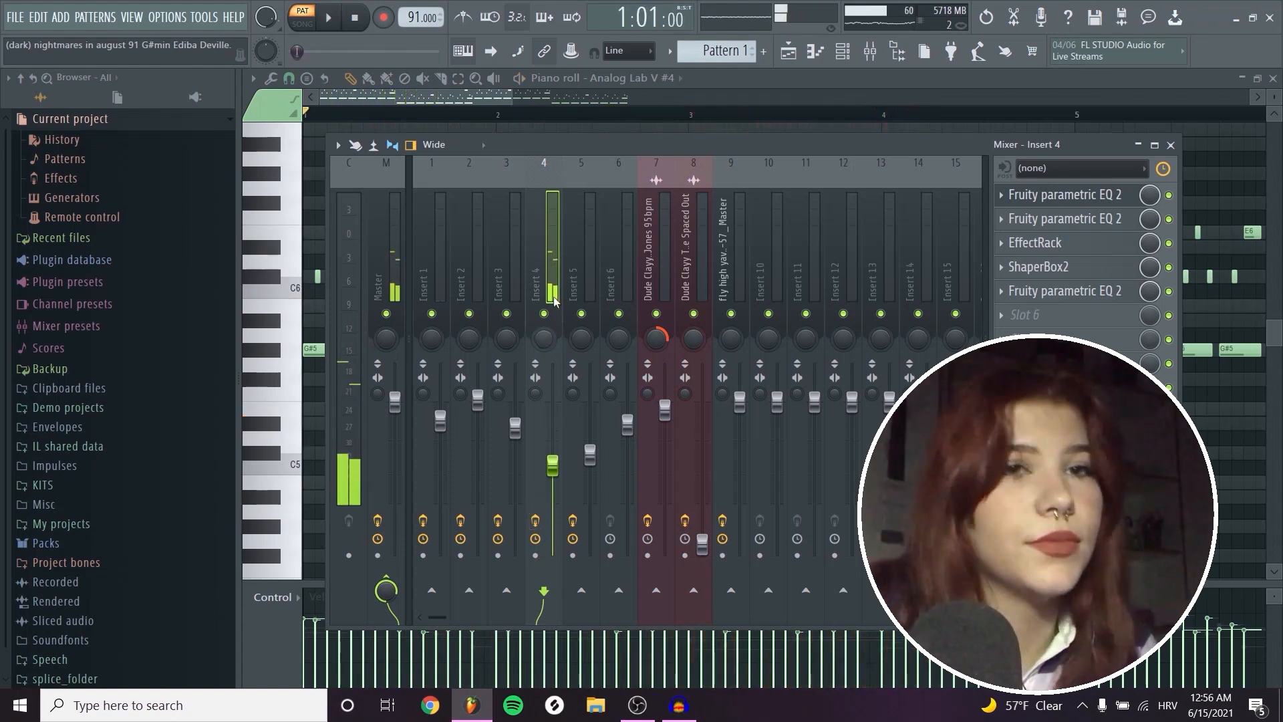
# Step: Inspect the Fruity parametric EQ 2 effects and the Rock Lead Vocal preset in EffectRack on Insert 4, then close it
pyautogui.click(1110, 201)
pyautogui.click(1109, 203)
pyautogui.click(1109, 221)
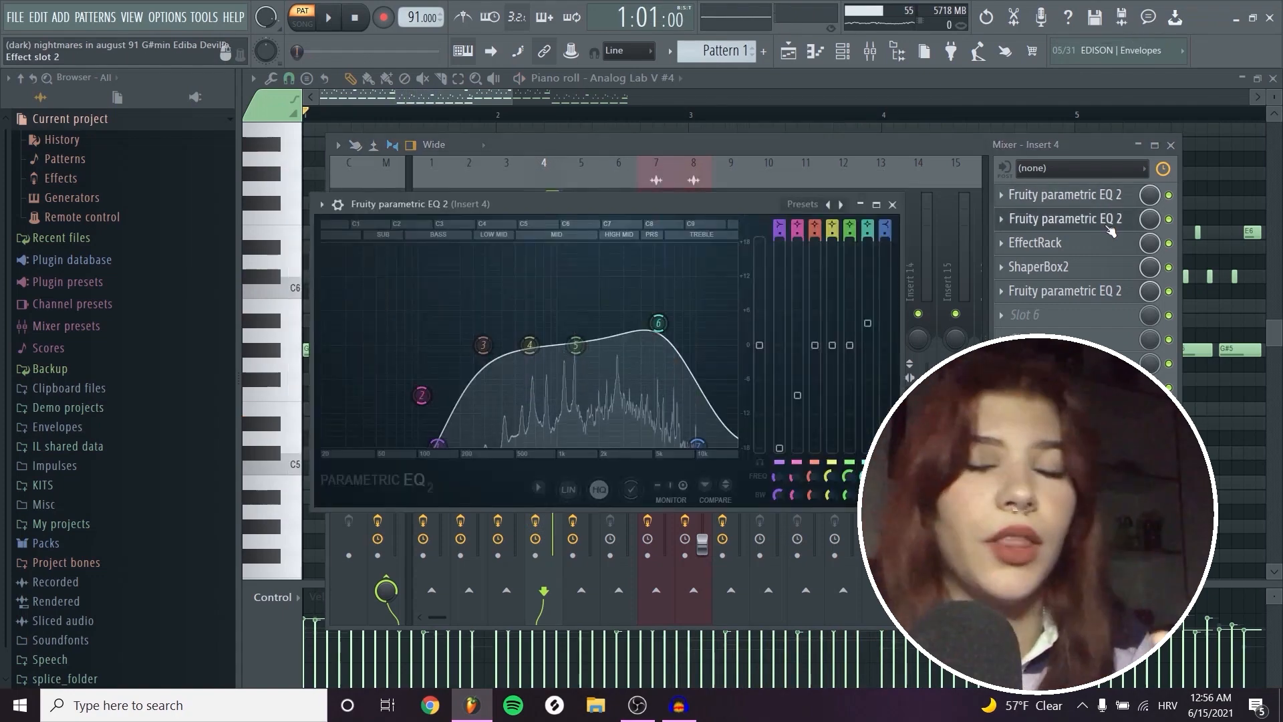
pyautogui.click(1109, 226)
pyautogui.click(1089, 291)
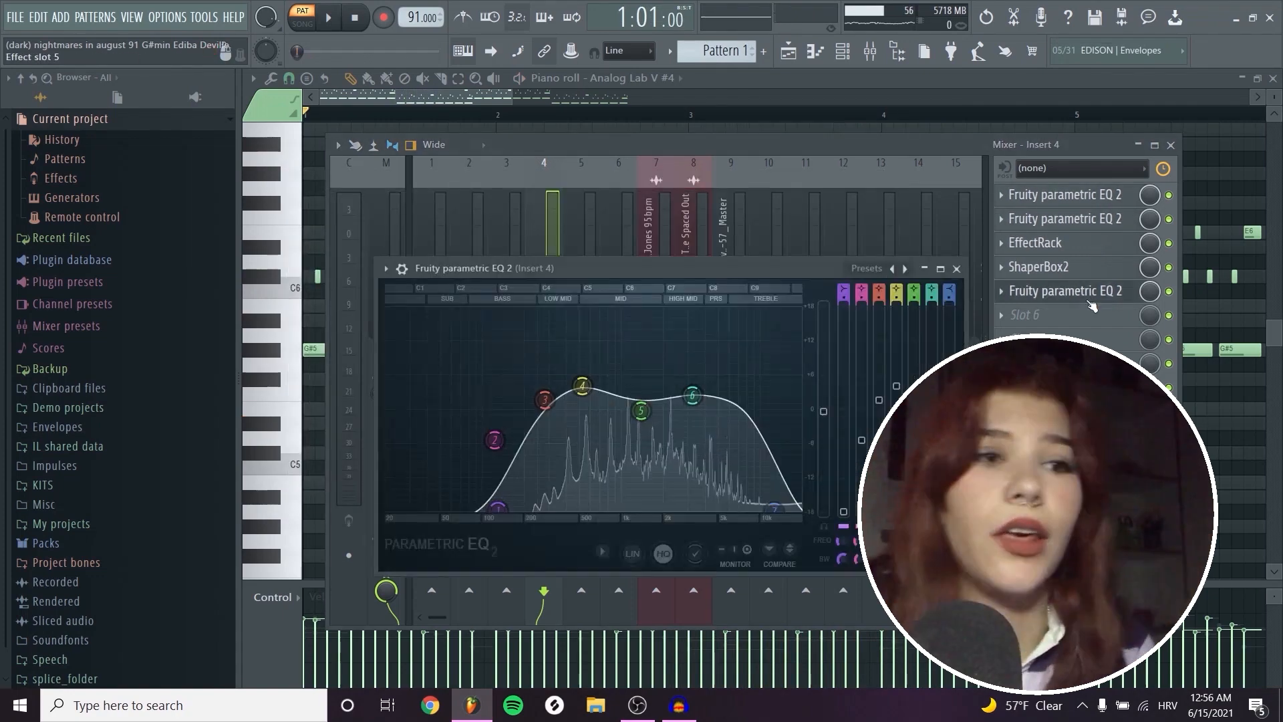
pyautogui.click(1089, 291)
pyautogui.click(1089, 244)
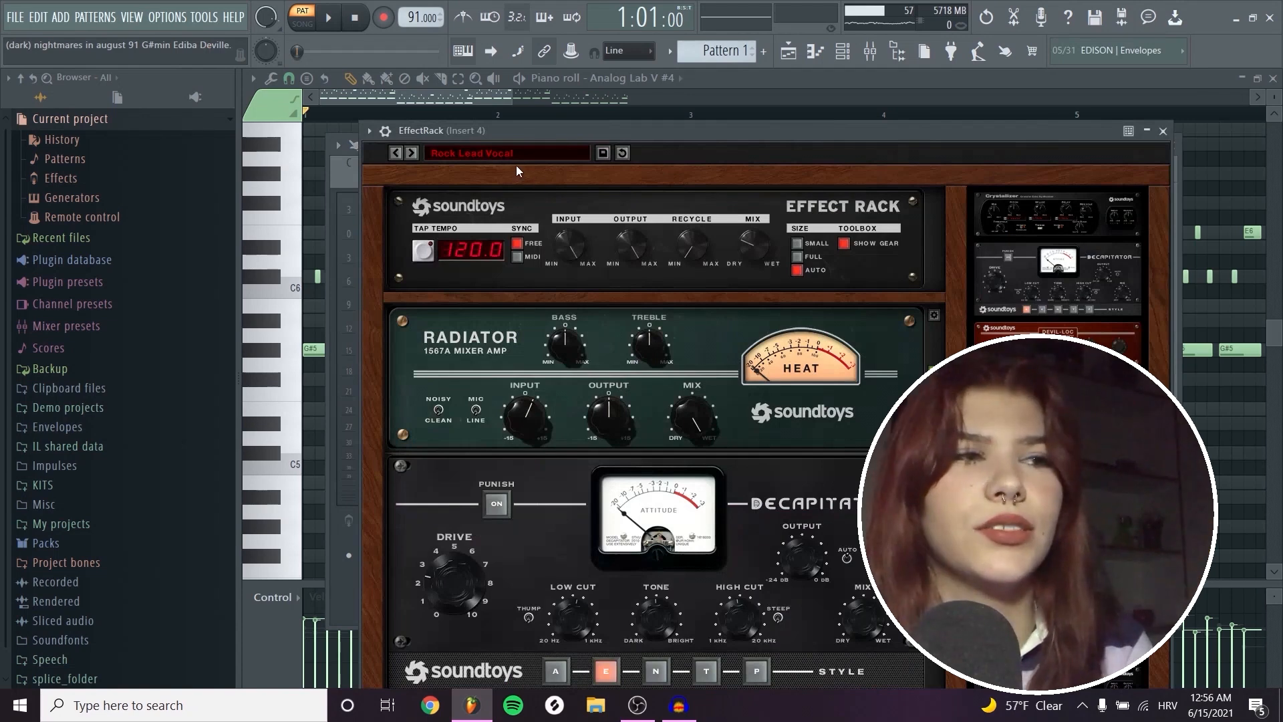
pyautogui.click(1162, 131)
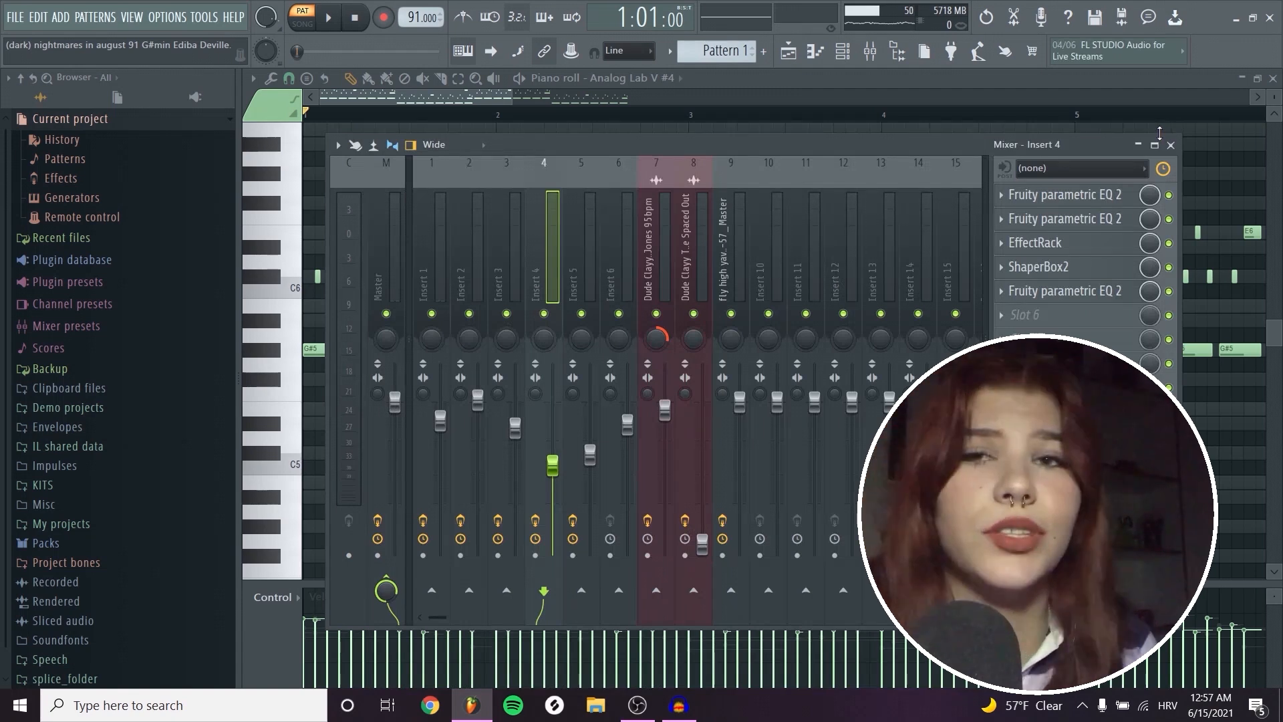
# Step: Open ShaperBox2 on Insert 4 and examine its Volume, Width and Time shaper curves
pyautogui.click(1064, 270)
pyautogui.moveTo(817, 254); pyautogui.dragTo(872, 130)
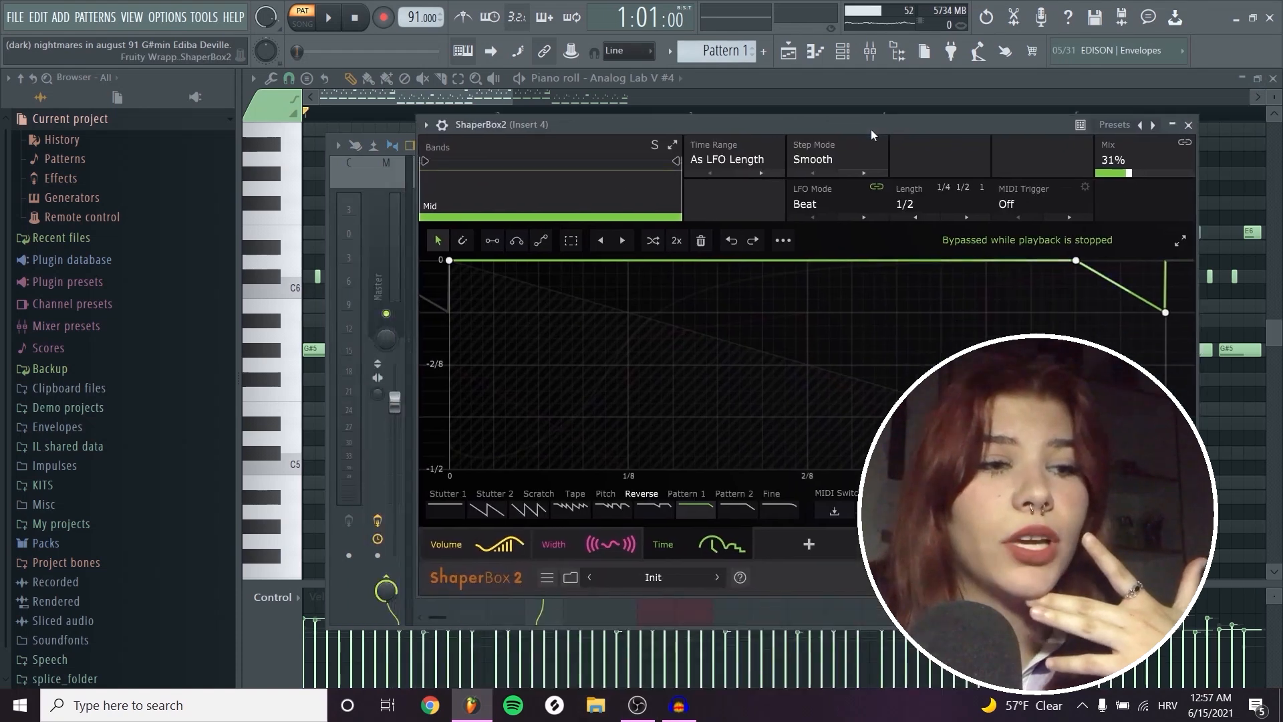
pyautogui.click(450, 546)
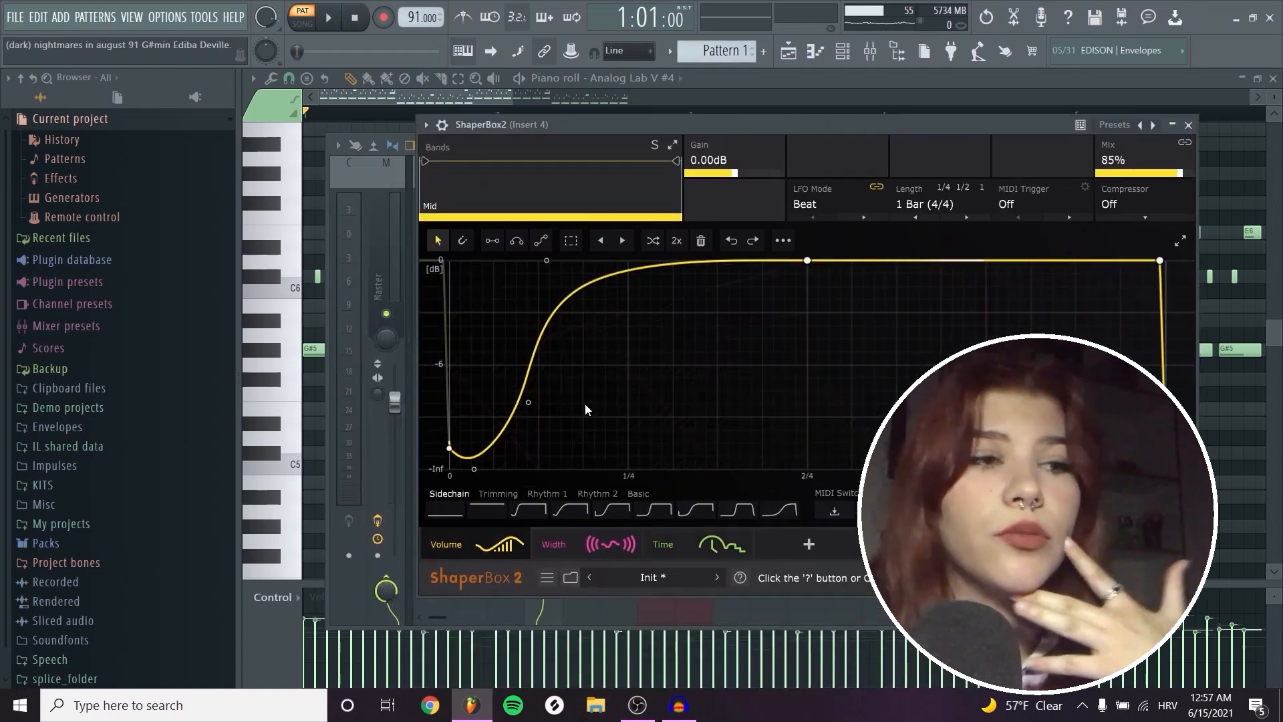
pyautogui.click(553, 545)
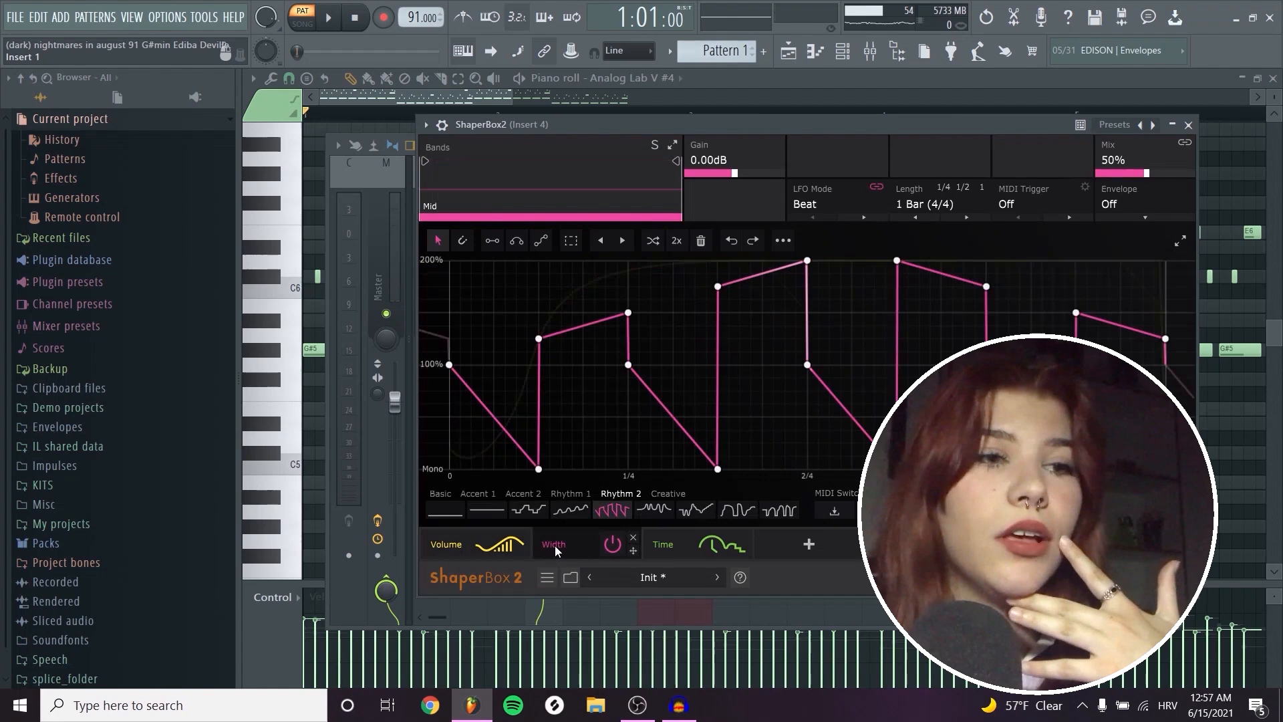
pyautogui.click(661, 545)
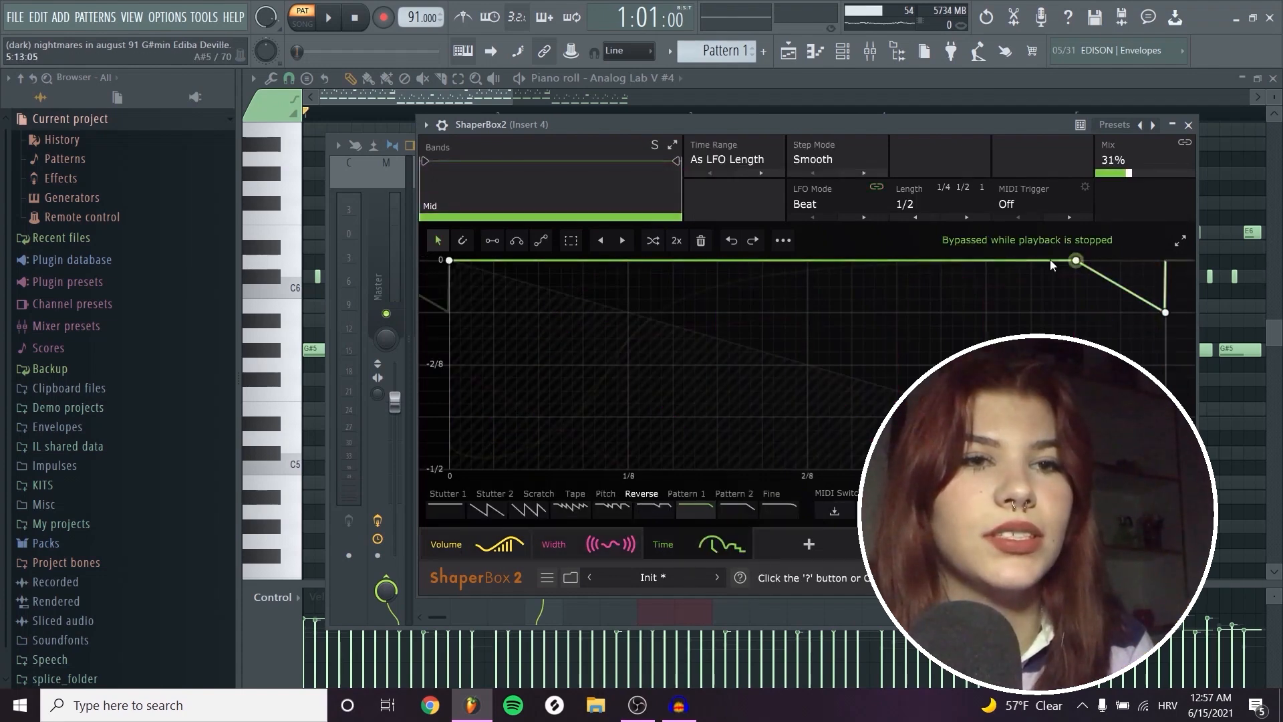
# Step: Play the Analog Lab V #4 part through ShaperBox2's Time shaper, then close the plugin
pyautogui.press('space')
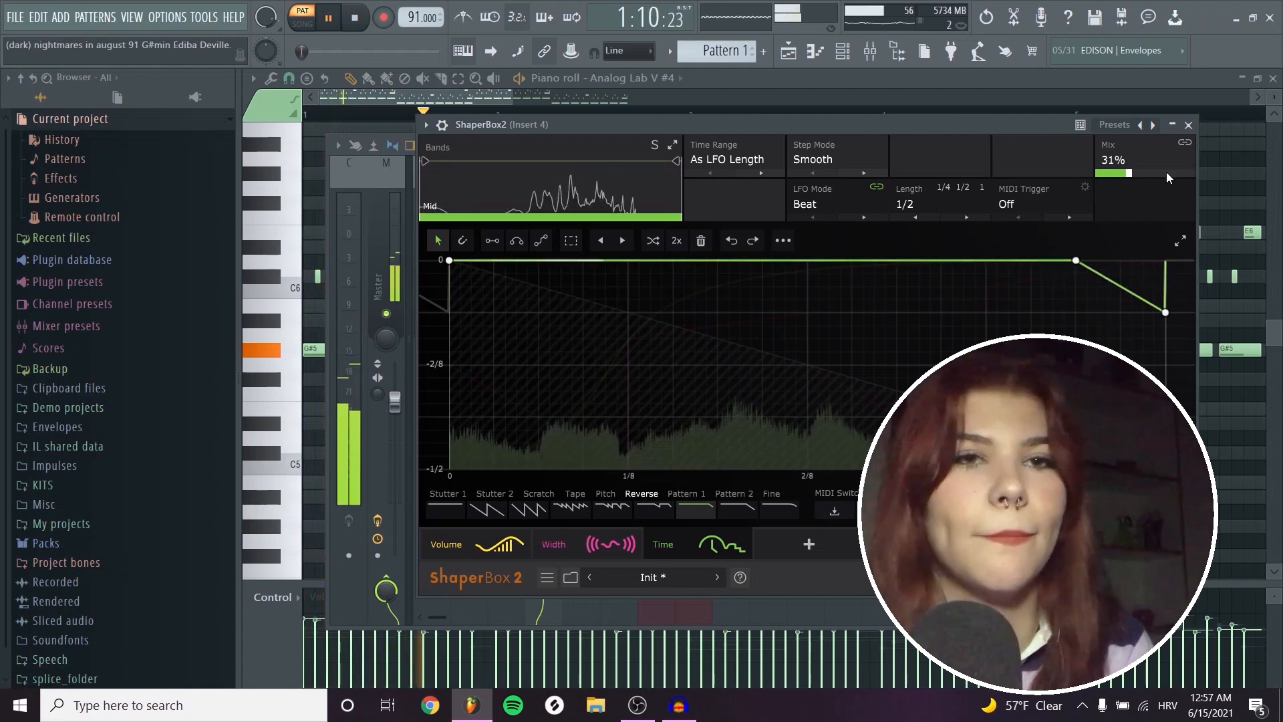
pyautogui.press('space')
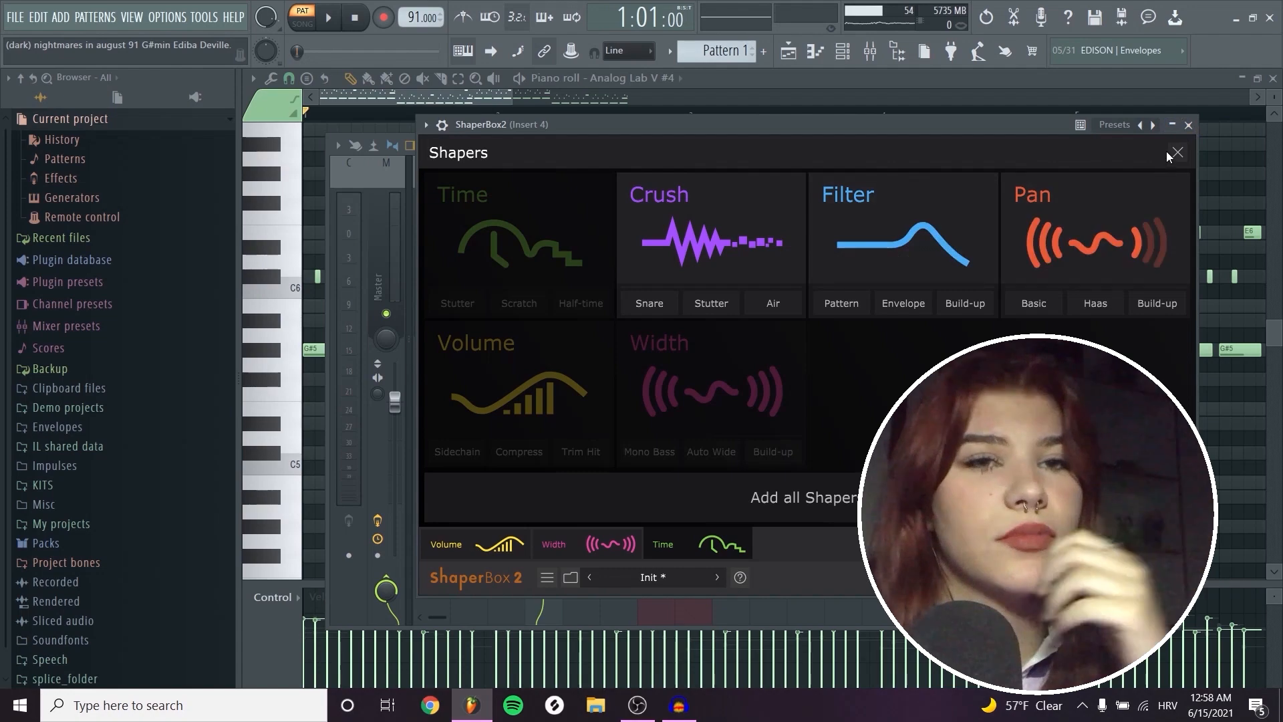
pyautogui.click(1188, 125)
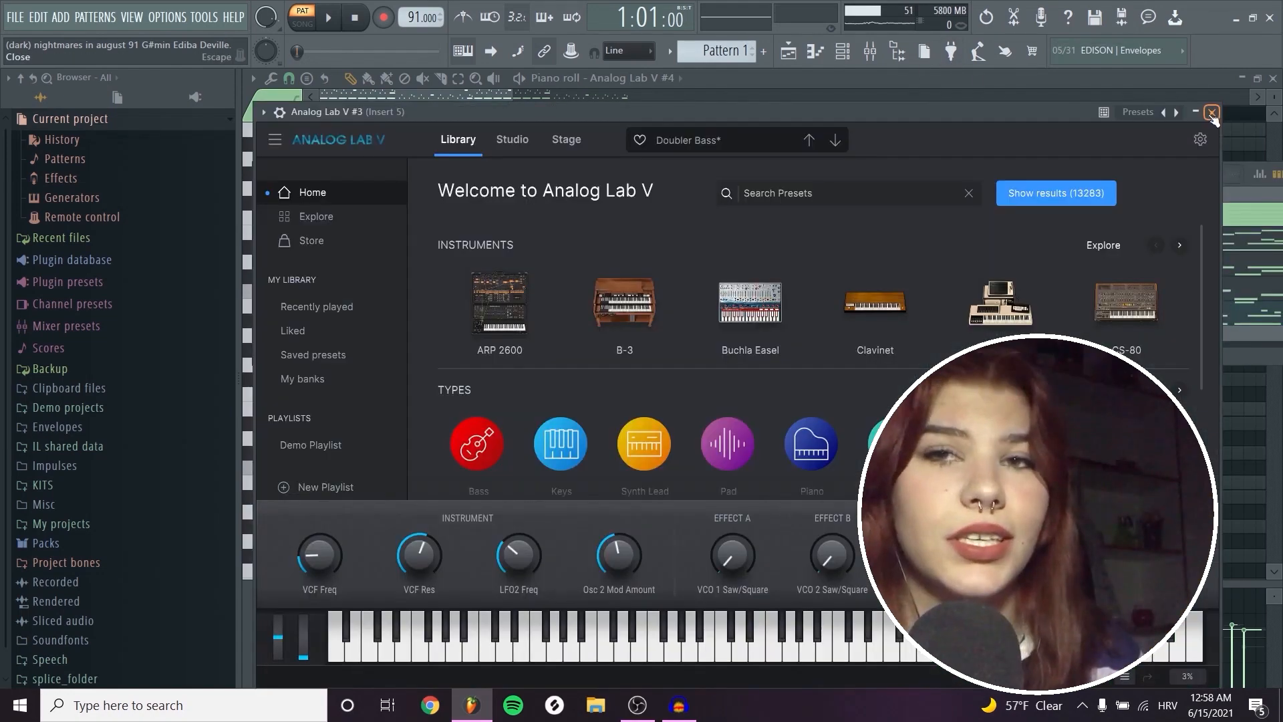
# Step: Close the Doubler Bass instrument on Analog Lab V #3 and examine its bass notes in the piano roll during playback
pyautogui.click(1211, 113)
pyautogui.click(471, 299)
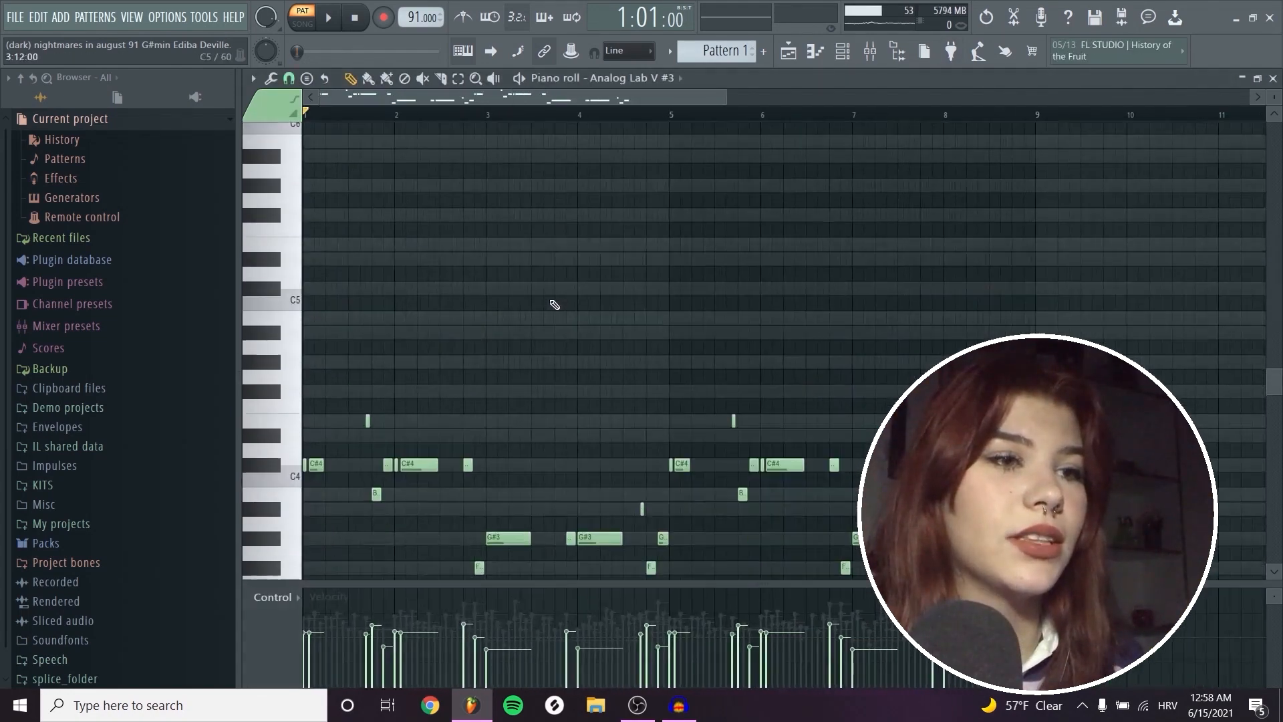
pyautogui.scroll(4, 274, 405)
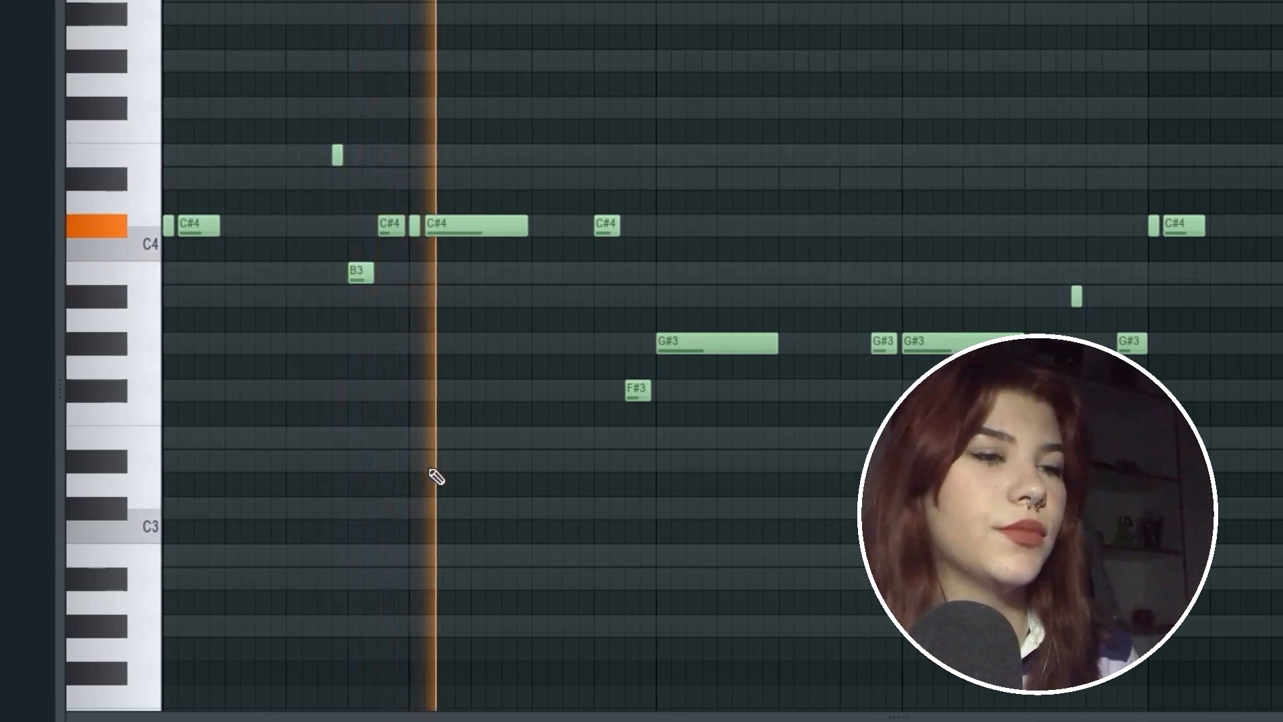
pyautogui.scroll(-2, 424, 476)
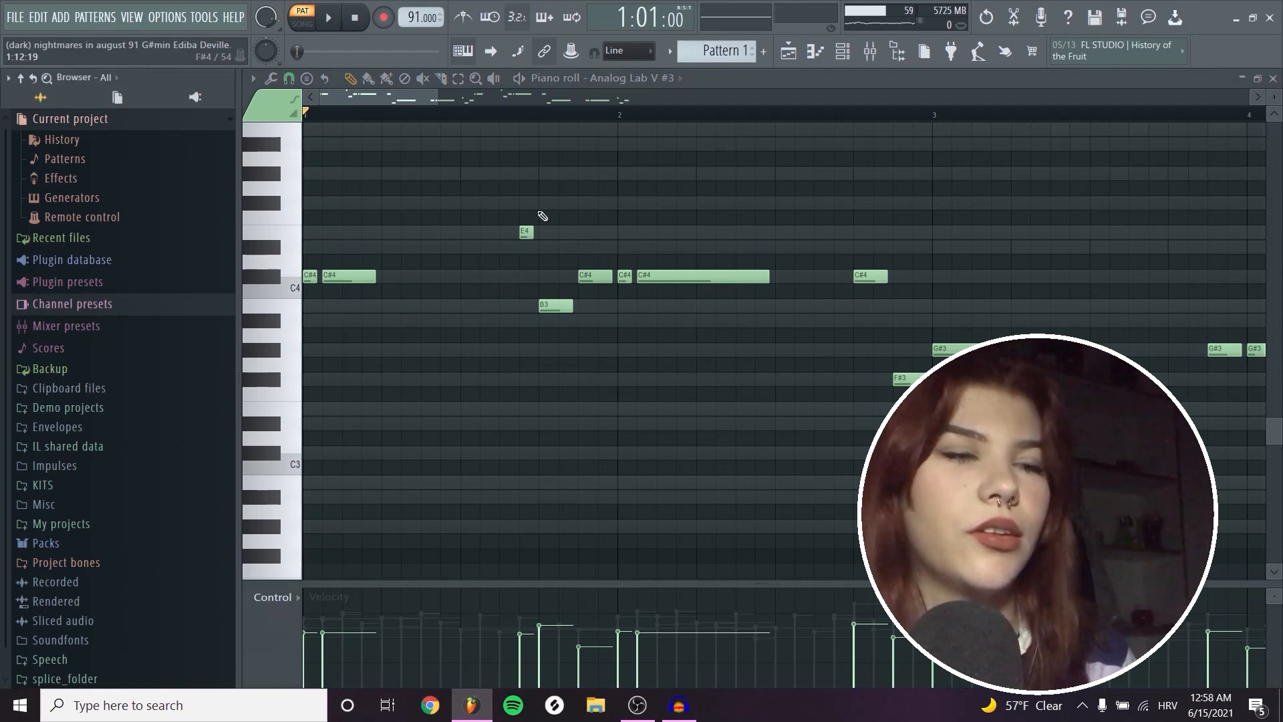
# Step: Examine the pitches, lengths and rhythm of the bass notes on Analog Lab V #3 across the pattern, auditioning the short E4 and B3 notes
pyautogui.scroll(-4, 675, 298)
pyautogui.scroll(5, 673, 428)
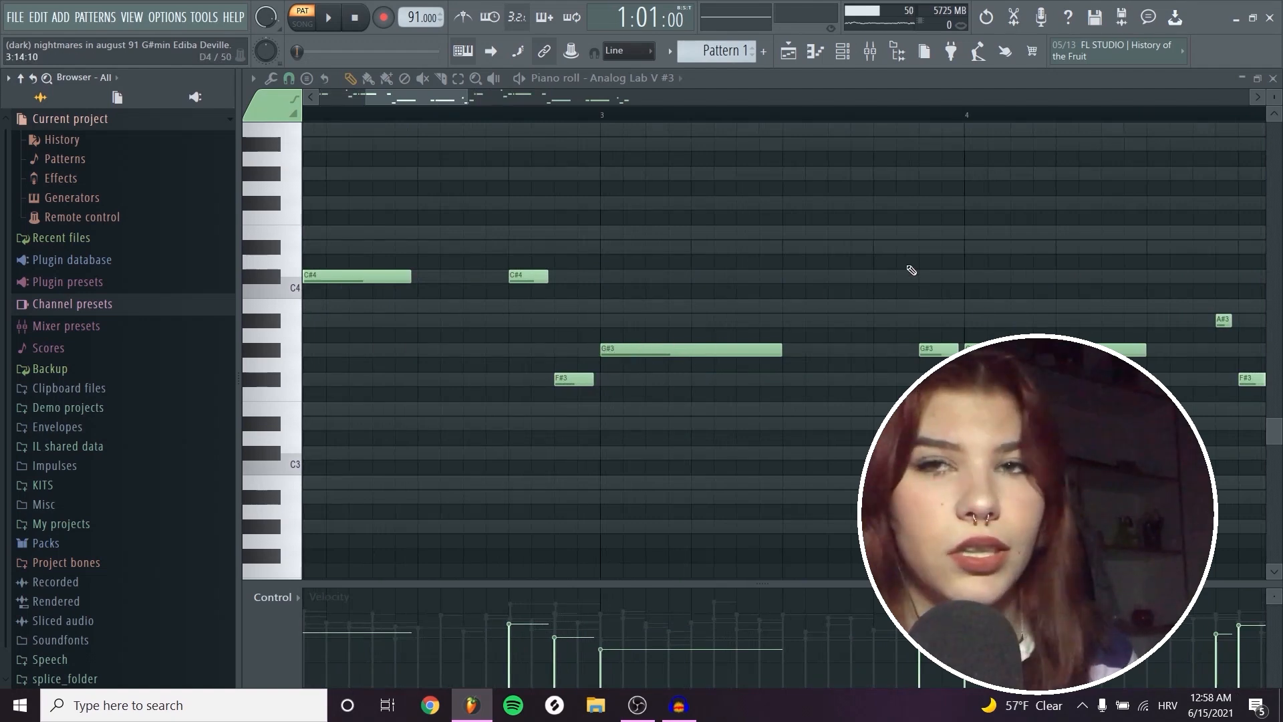
pyautogui.scroll(-4, 827, 243)
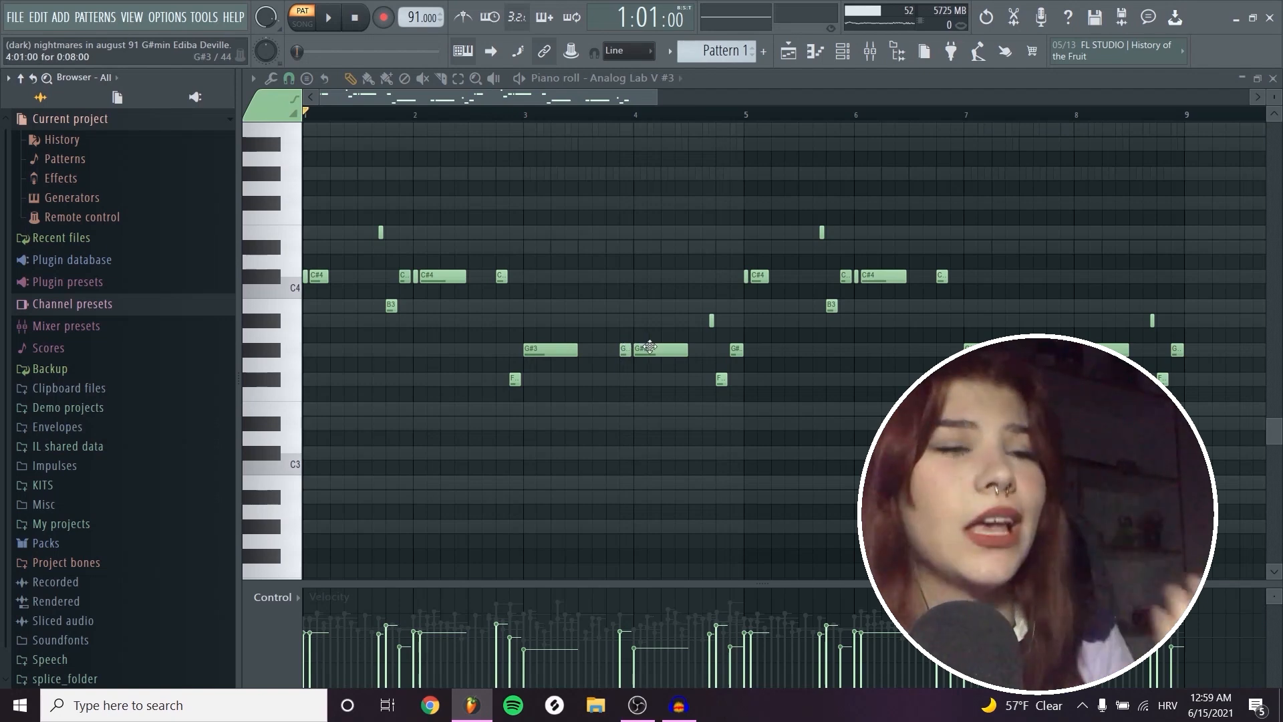
pyautogui.scroll(4, 329, 367)
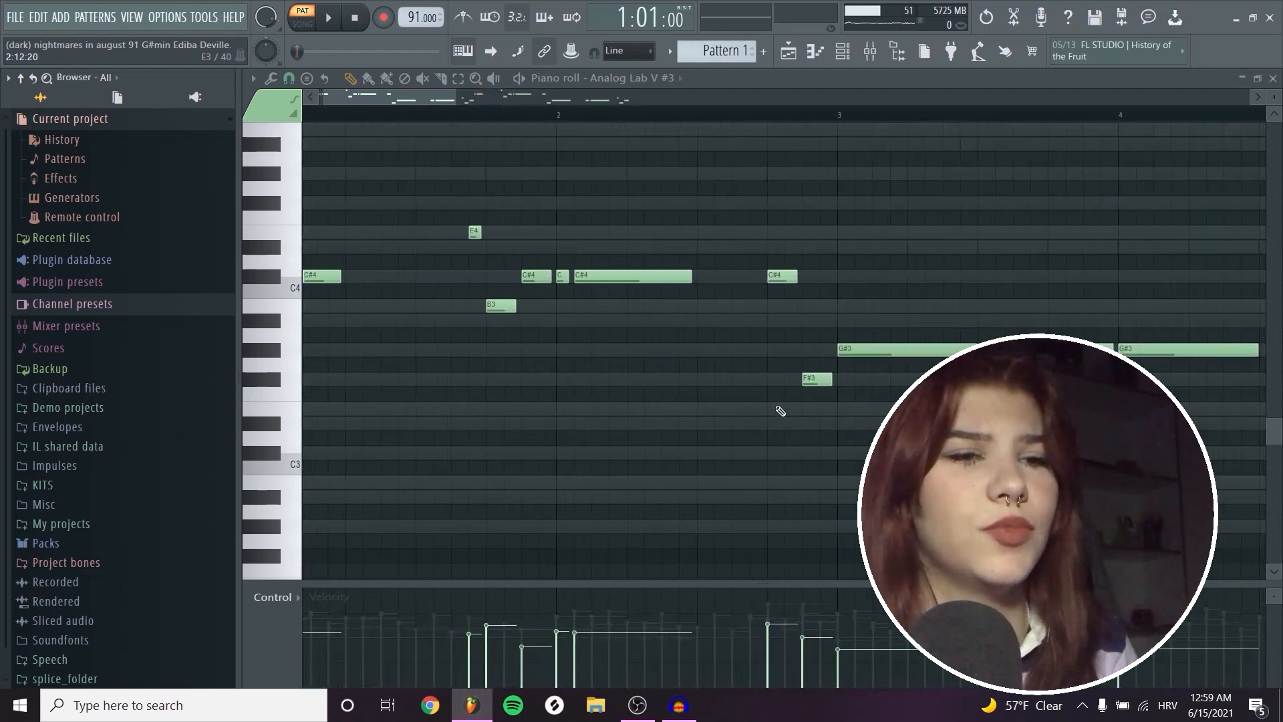
pyautogui.scroll(-3, 819, 431)
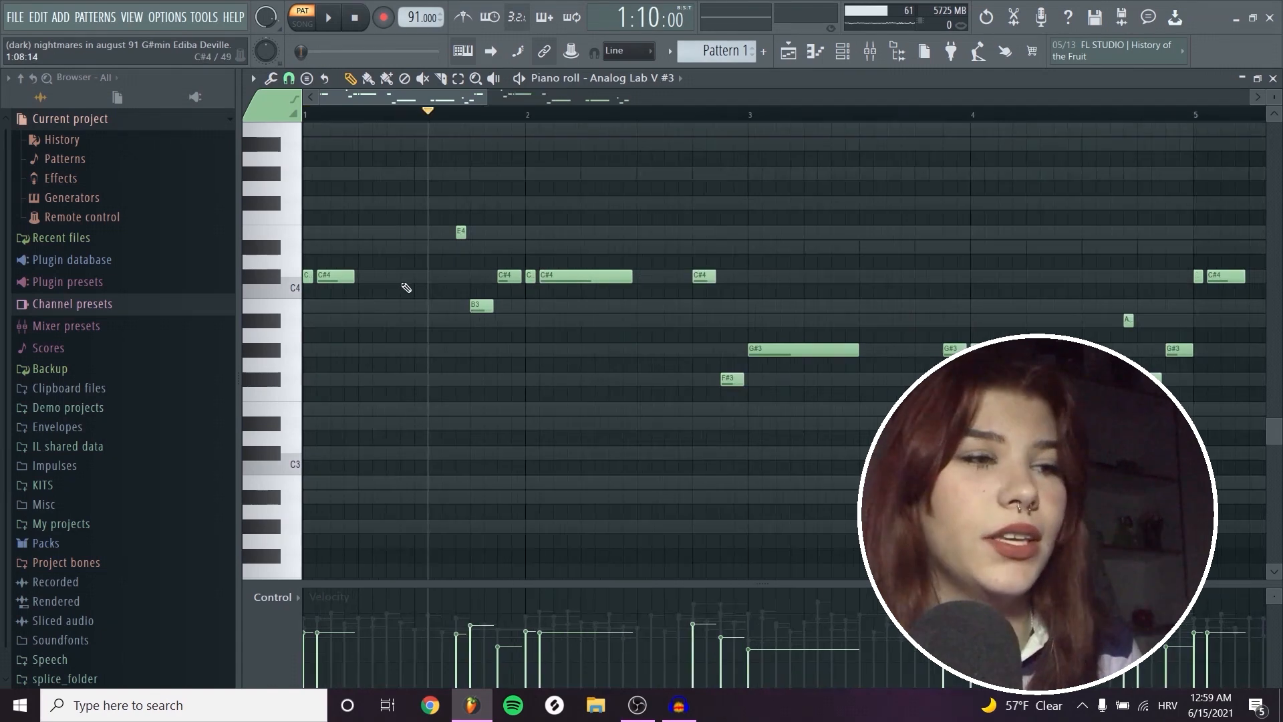
pyautogui.scroll(-3, 340, 269)
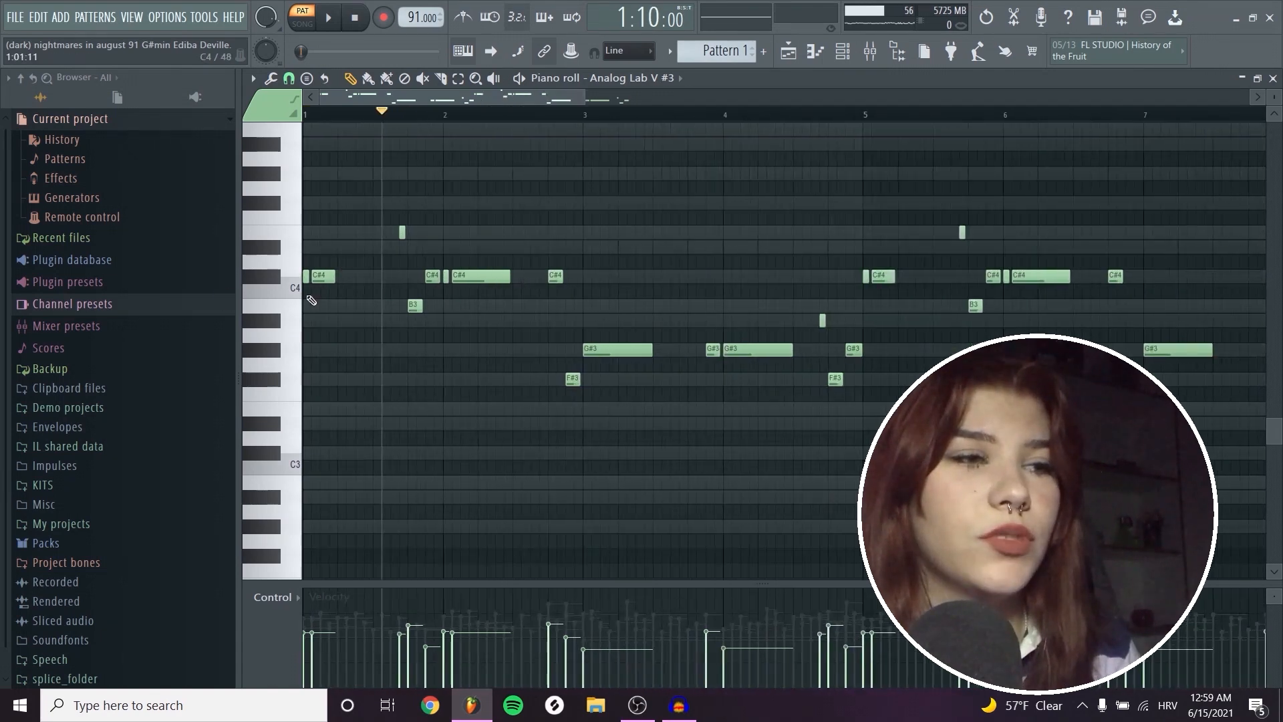
pyautogui.scroll(5, 312, 301)
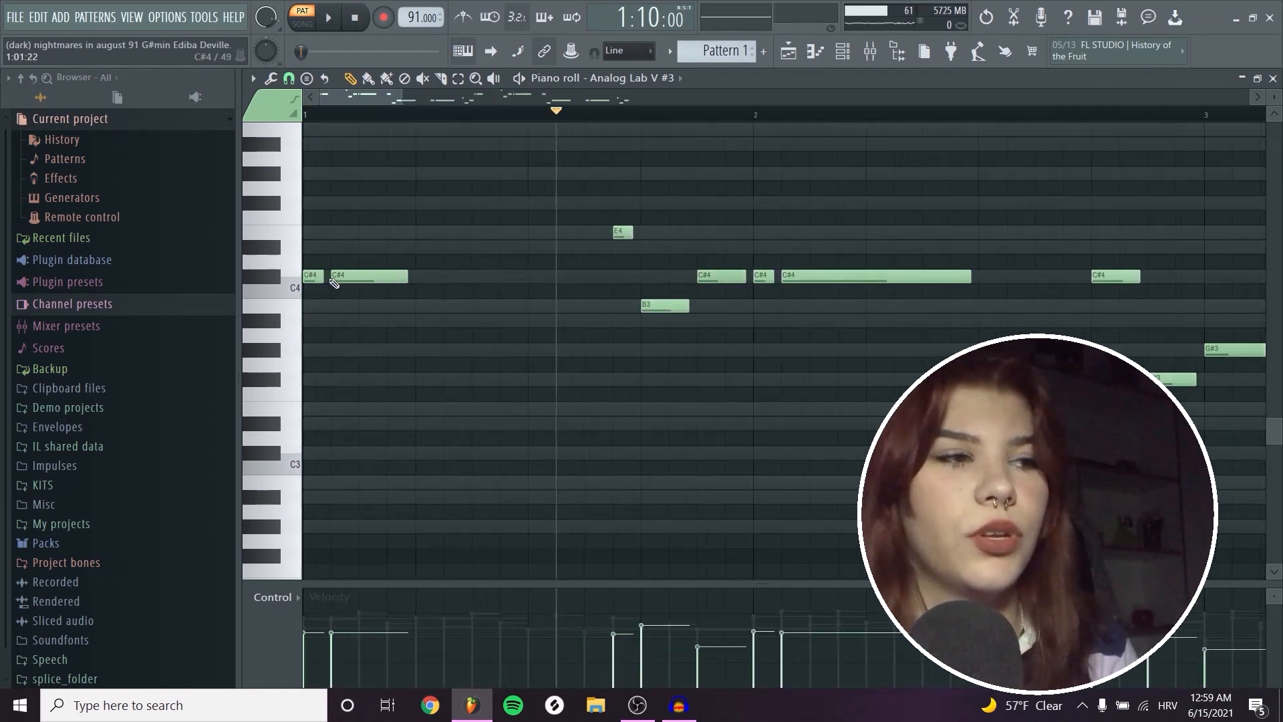
pyautogui.scroll(-1, 627, 230)
pyautogui.click(560, 230)
pyautogui.click(589, 306)
pyautogui.scroll(-3, 585, 314)
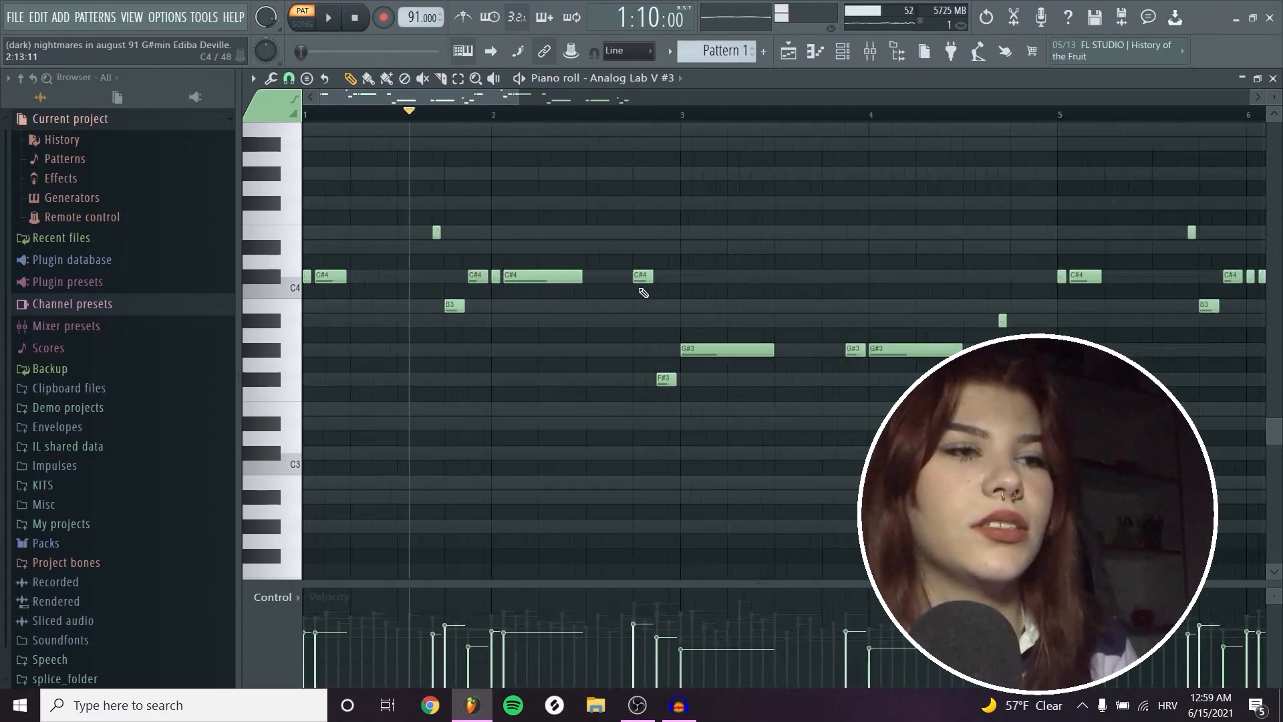
# Step: Play the short E4 fill in bar 1 of the bass pattern, followed by the matching fill near the end of bar 4
pyautogui.click(431, 111)
pyautogui.press('space')
pyautogui.press('space')
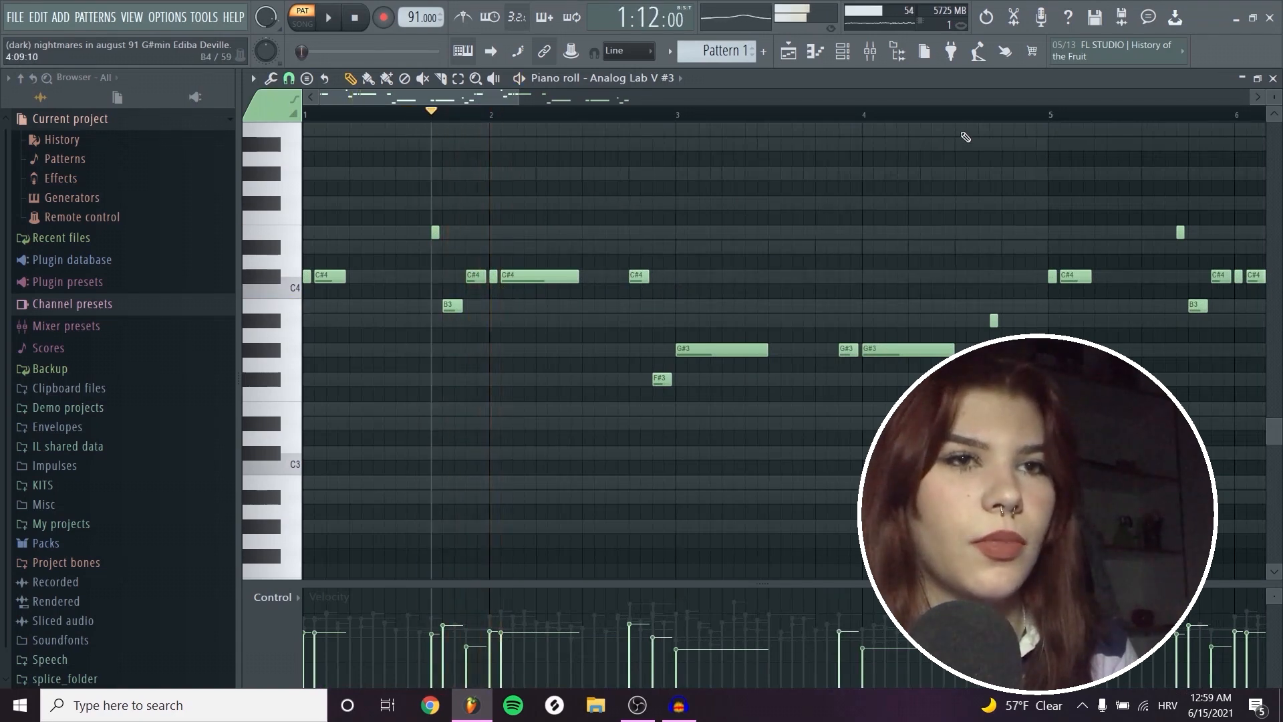
pyautogui.click(978, 112)
pyautogui.press('space')
pyautogui.press('space')
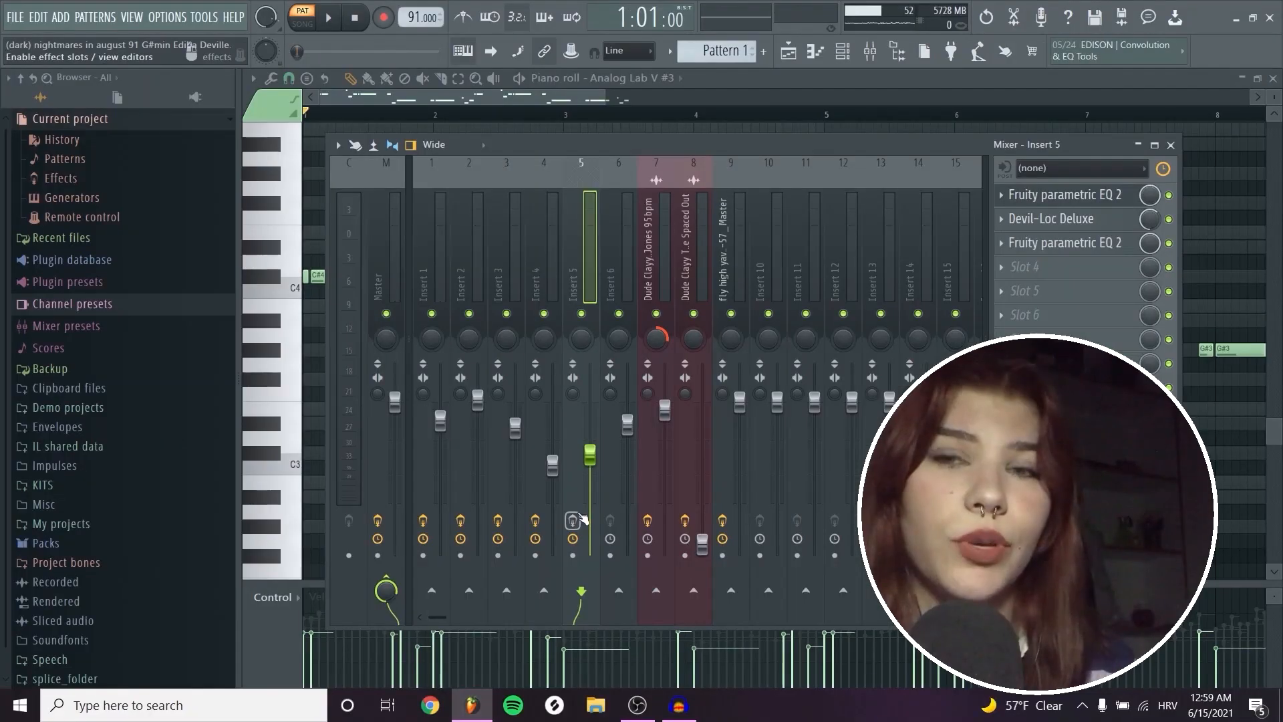
# Step: Play the bass with Insert 5's effects bypassed, re-enable its effects during playback, and stop
pyautogui.press('space')
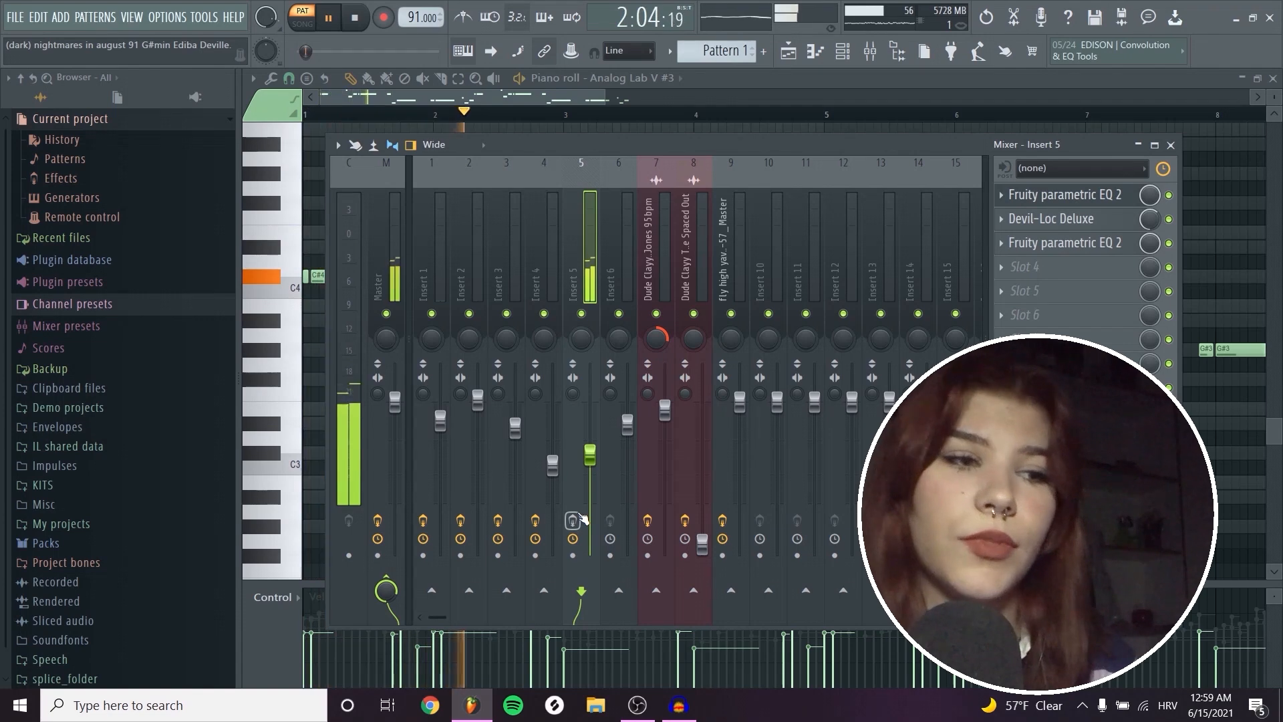
pyautogui.click(579, 516)
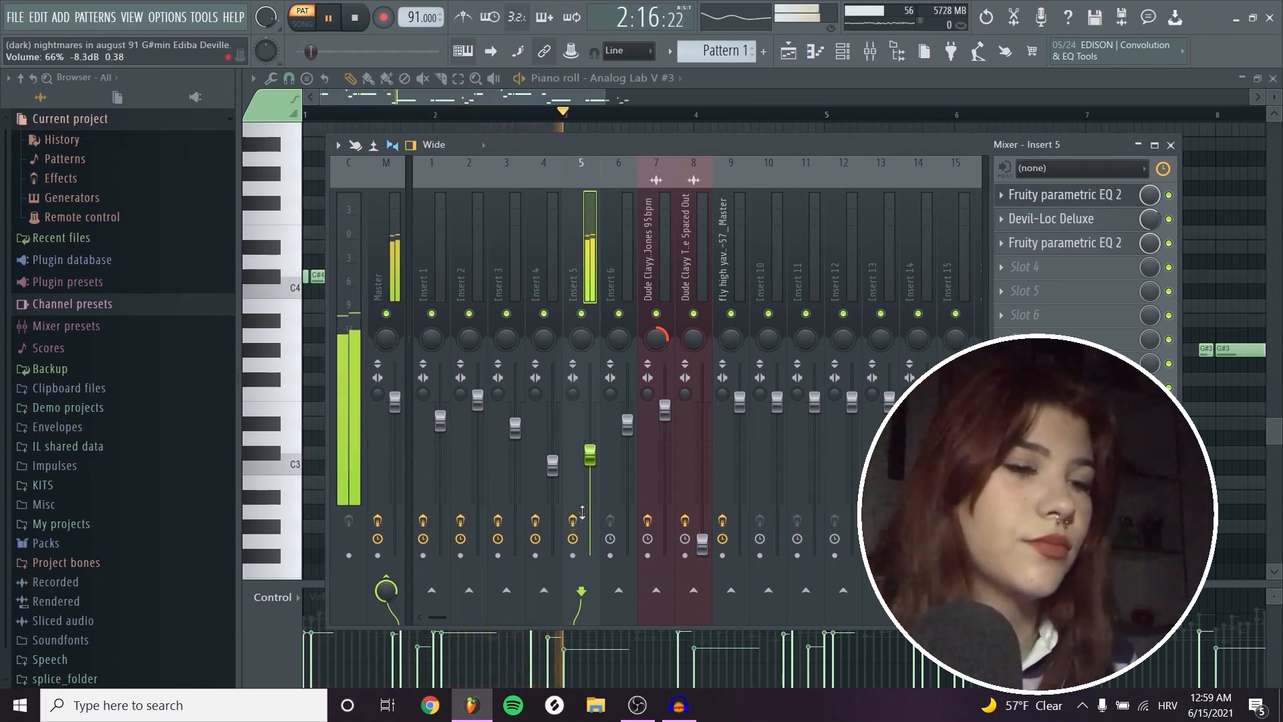
pyautogui.press('space')
# Step: Inspect both Fruity parametric EQ 2 effects and the Devil-Loc Deluxe GuitarEvil preset on Insert 5, close them and play the bass
pyautogui.click(1084, 195)
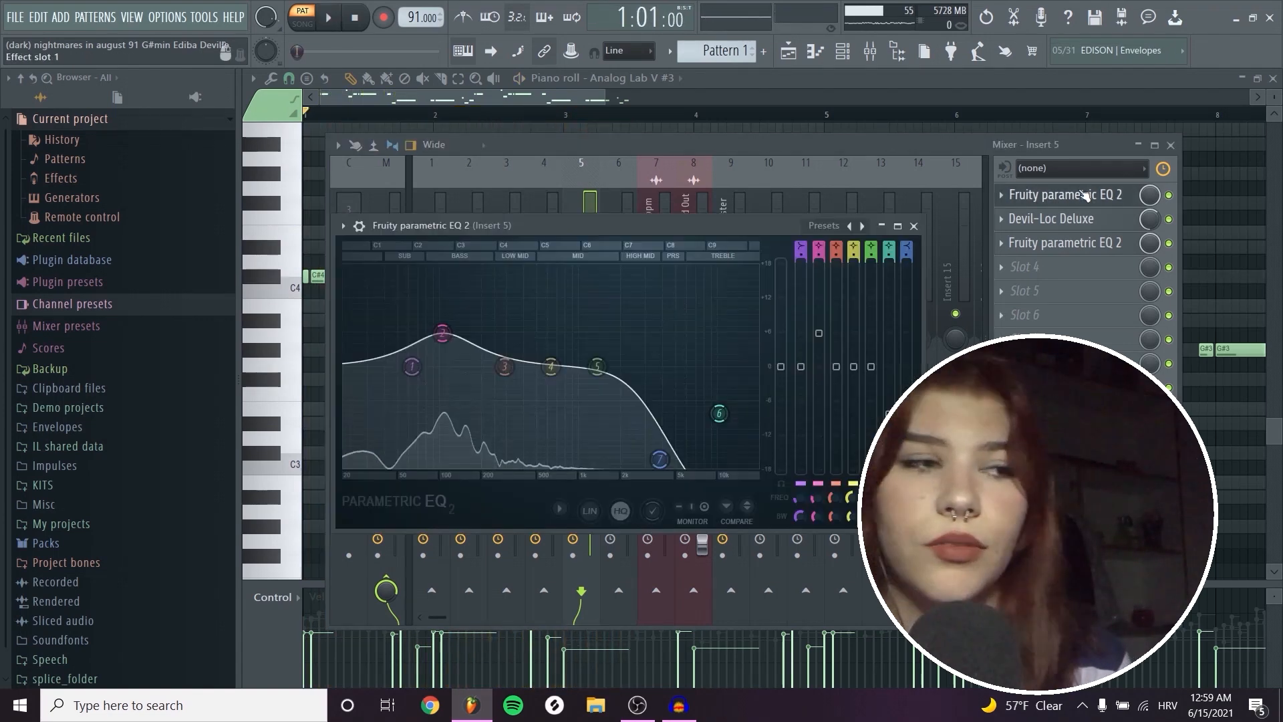
pyautogui.click(1084, 195)
pyautogui.click(1084, 243)
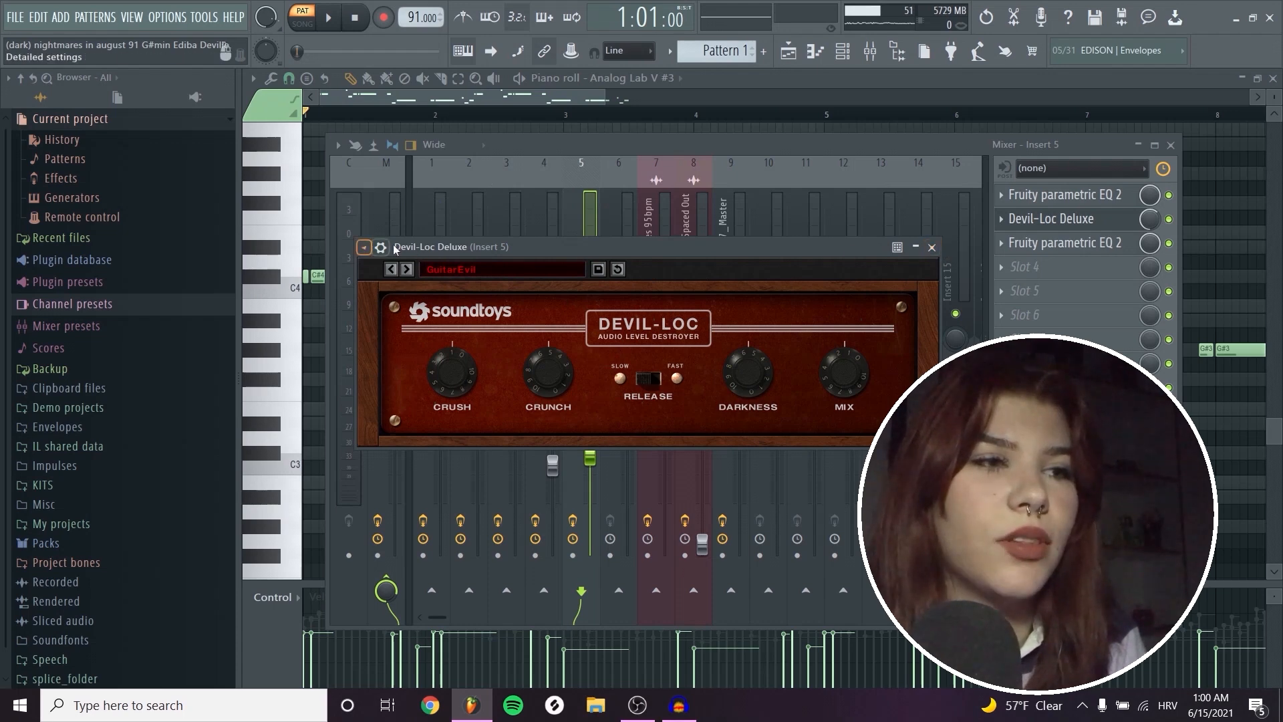
pyautogui.click(932, 247)
pyautogui.press('space')
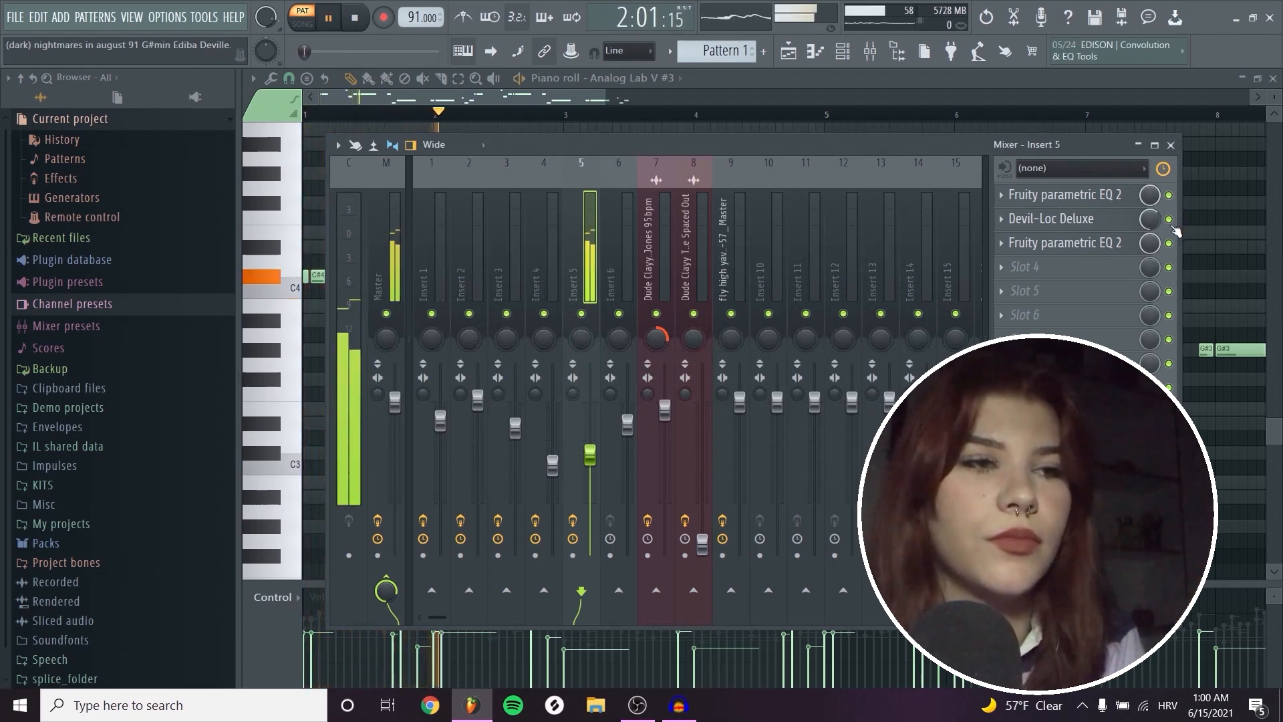
pyautogui.press('space')
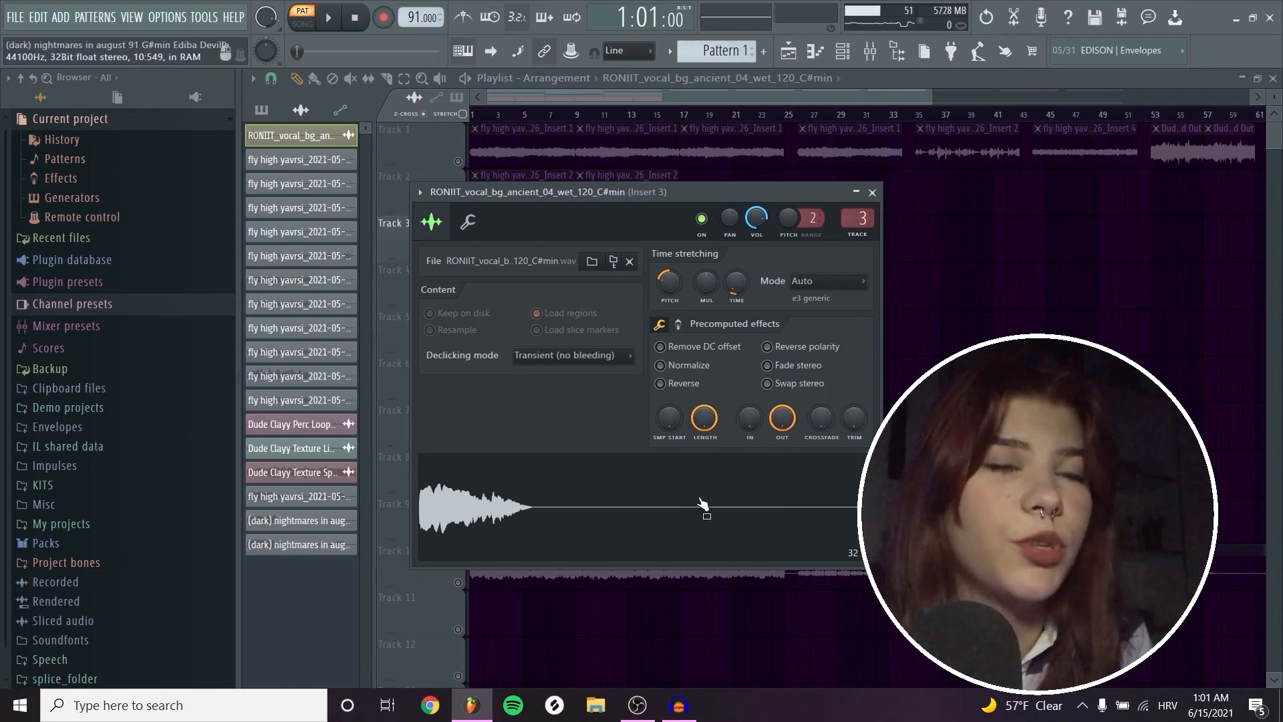
# Step: Open the mixer and inspect the Insert 3 vocal's Fruity parametric EQ 2, Little AlterBoy, ShaperBox2 and Guitar Rig 6 effects, closing each
pyautogui.press('F9')
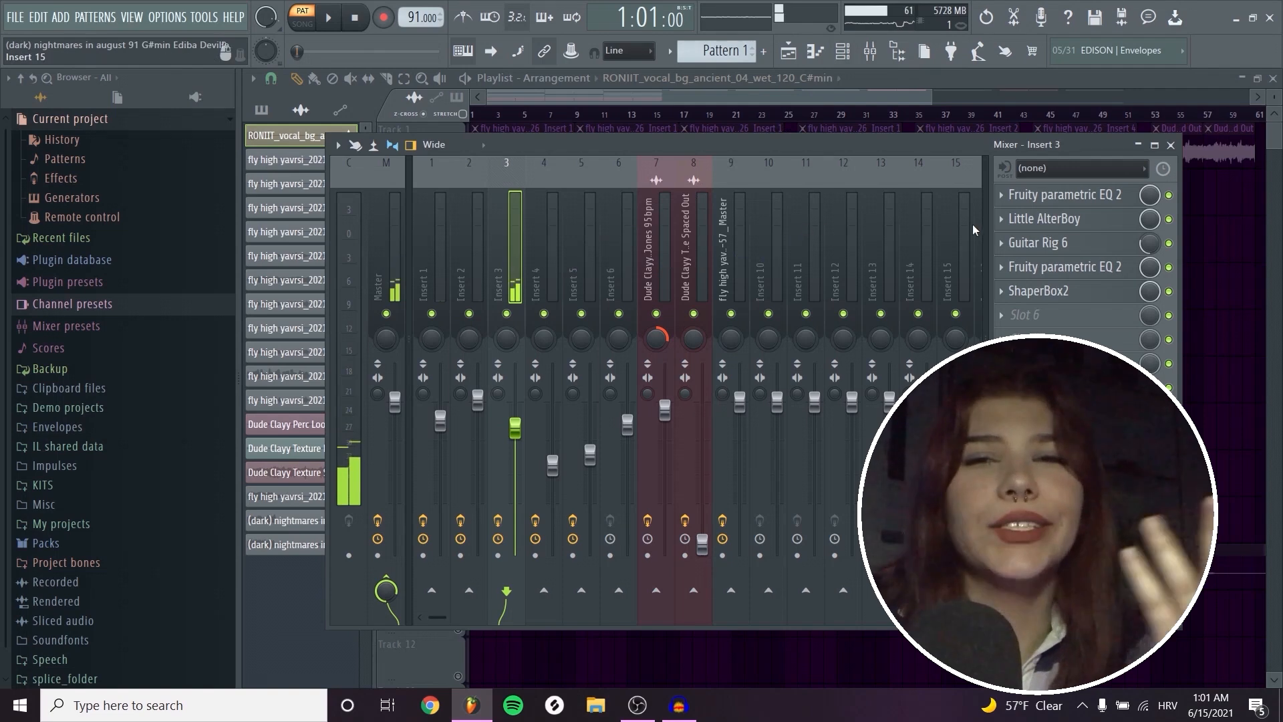
pyautogui.click(1074, 195)
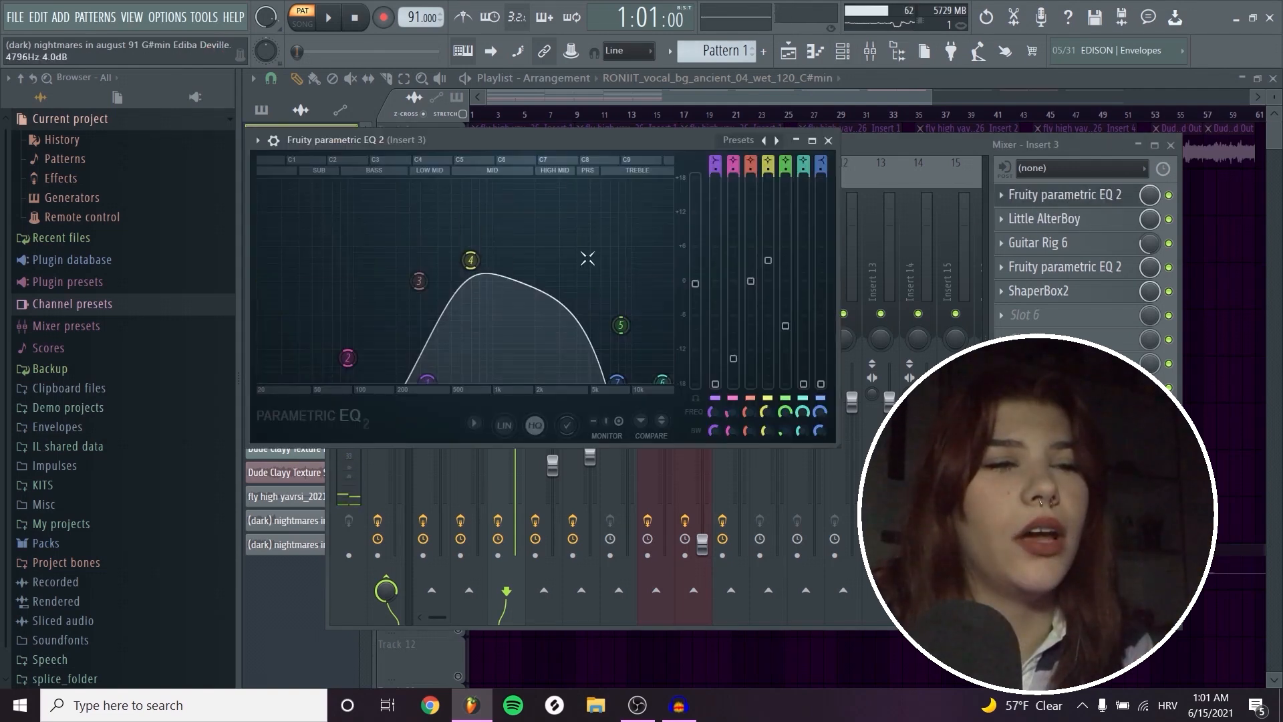
pyautogui.click(829, 141)
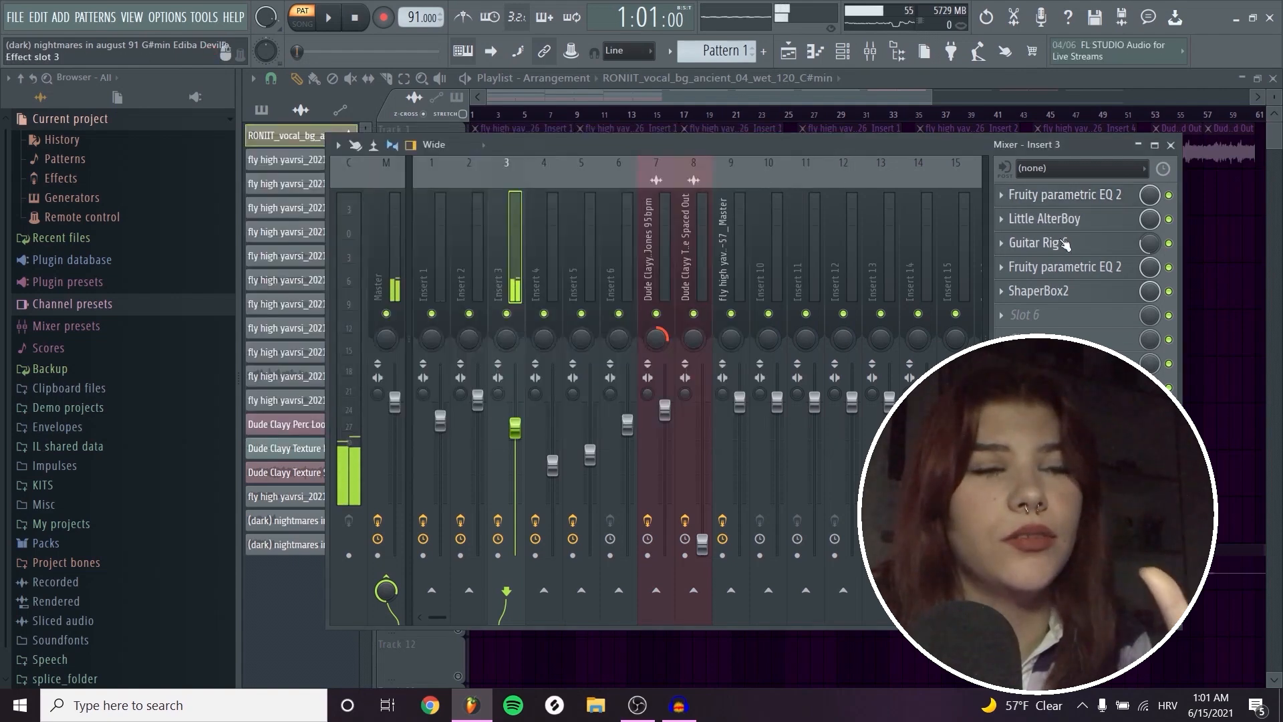
pyautogui.click(1053, 219)
pyautogui.click(889, 205)
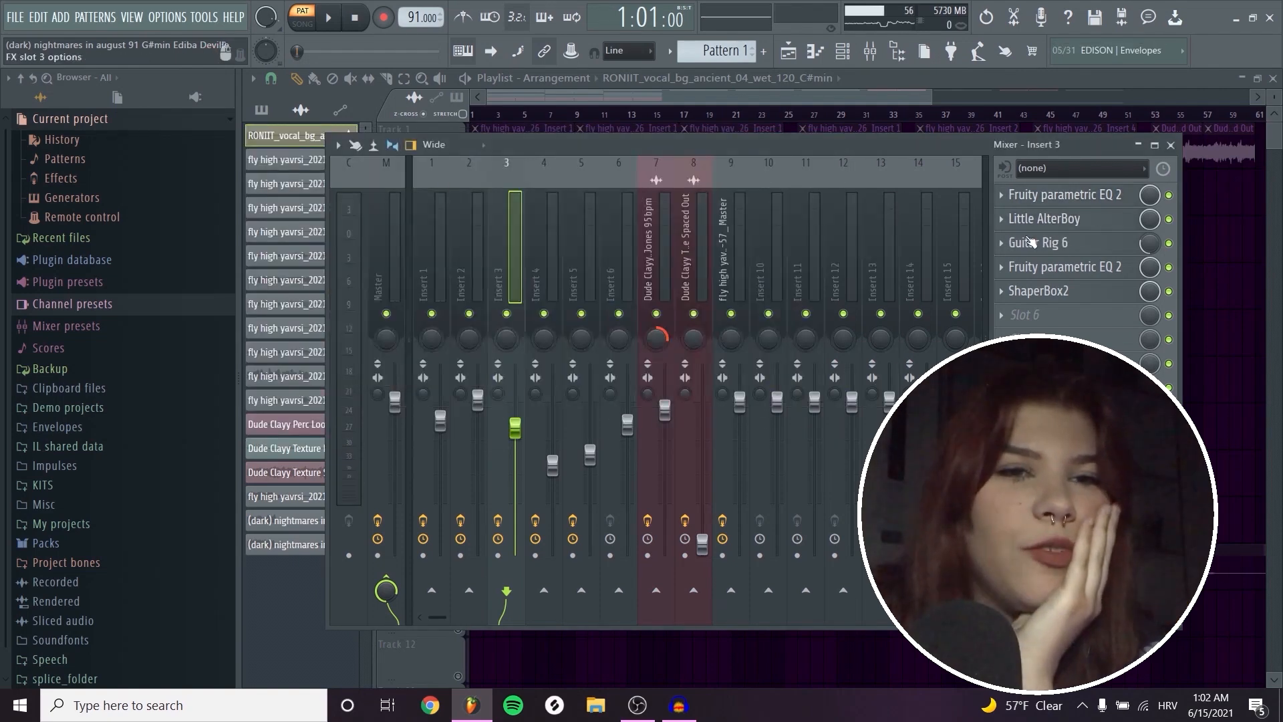
pyautogui.click(1068, 292)
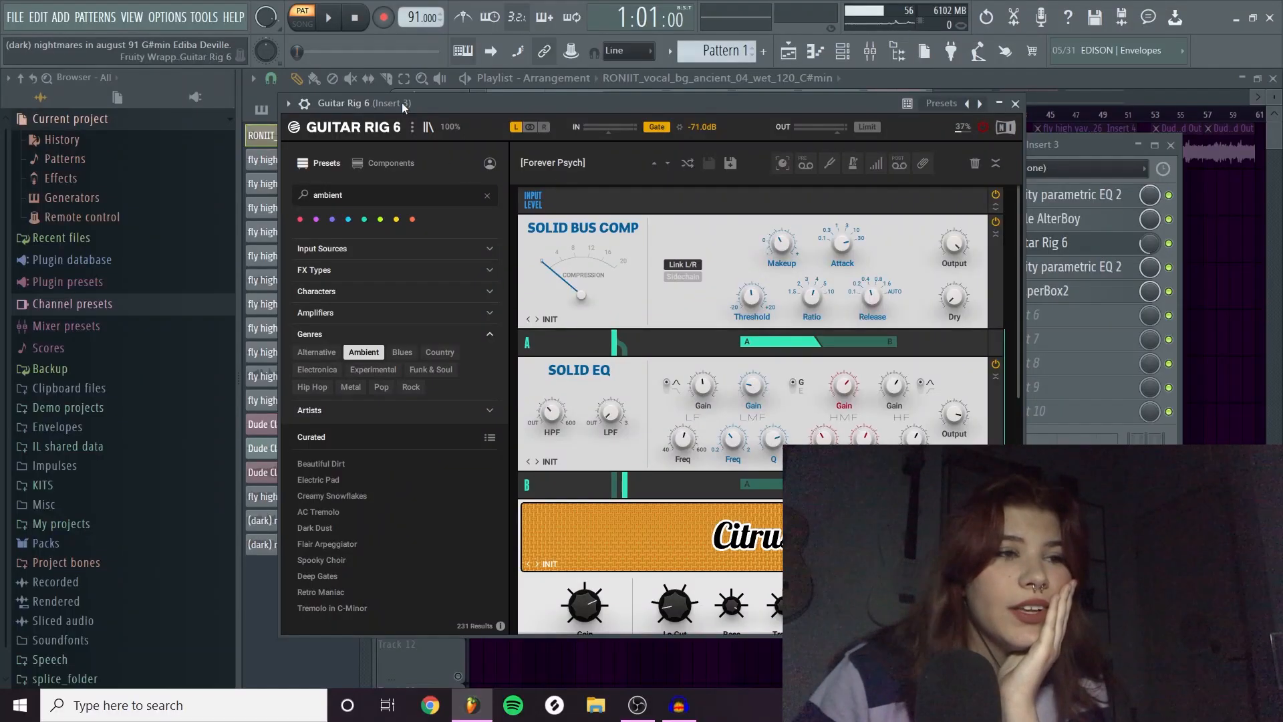
pyautogui.click(1016, 103)
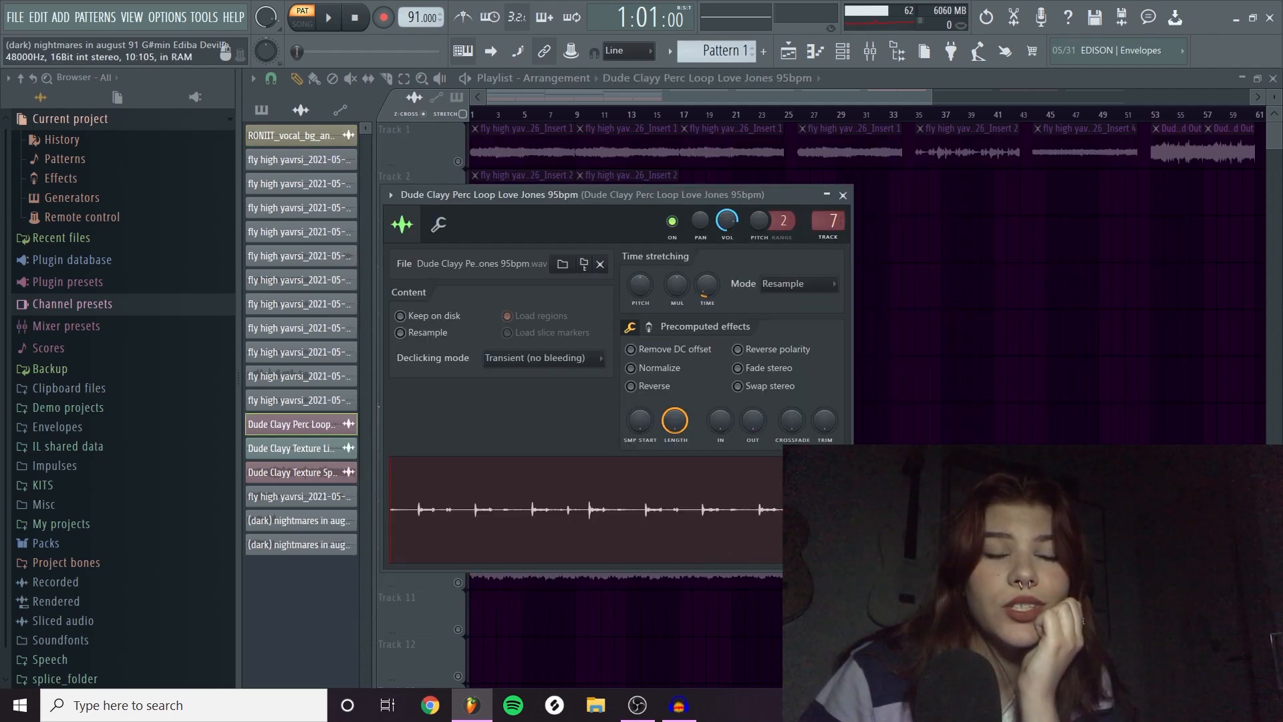
# Step: Close the Dude Clayy Perc Loop sample settings and view the playlist arrangement with the rendered master clip on Track 10
pyautogui.moveTo(645, 195); pyautogui.dragTo(679, 183)
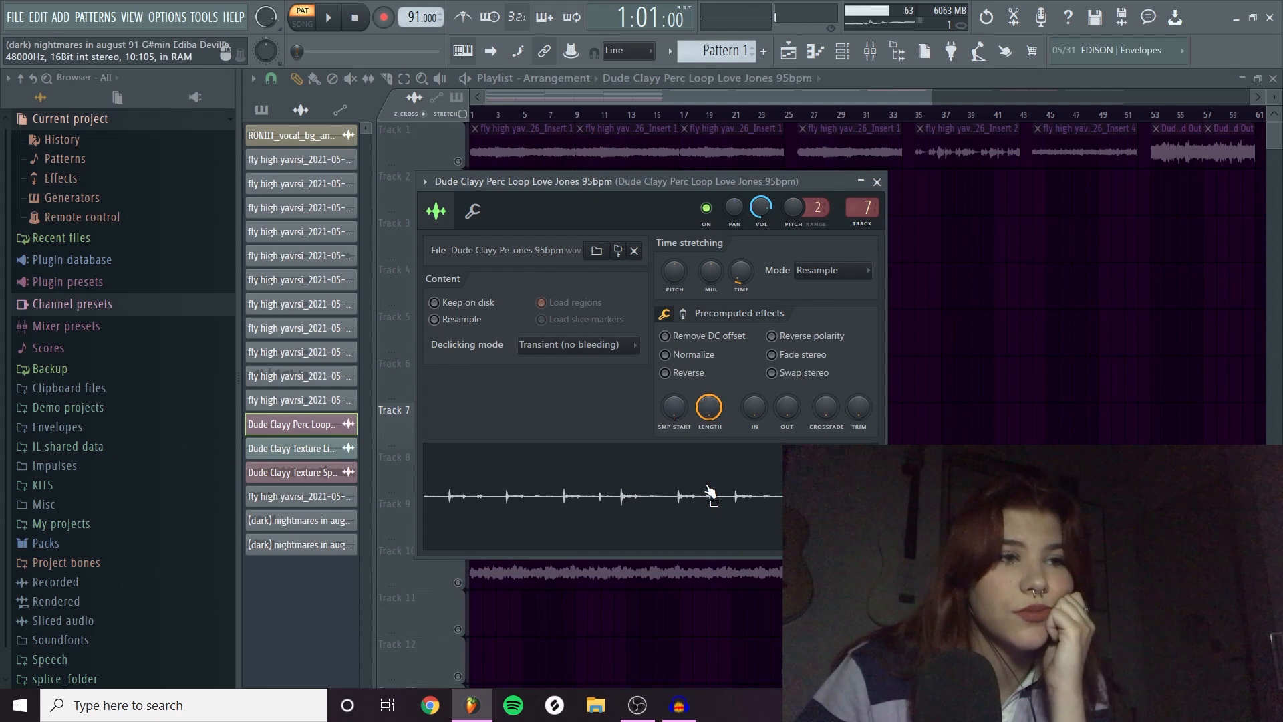
pyautogui.click(878, 182)
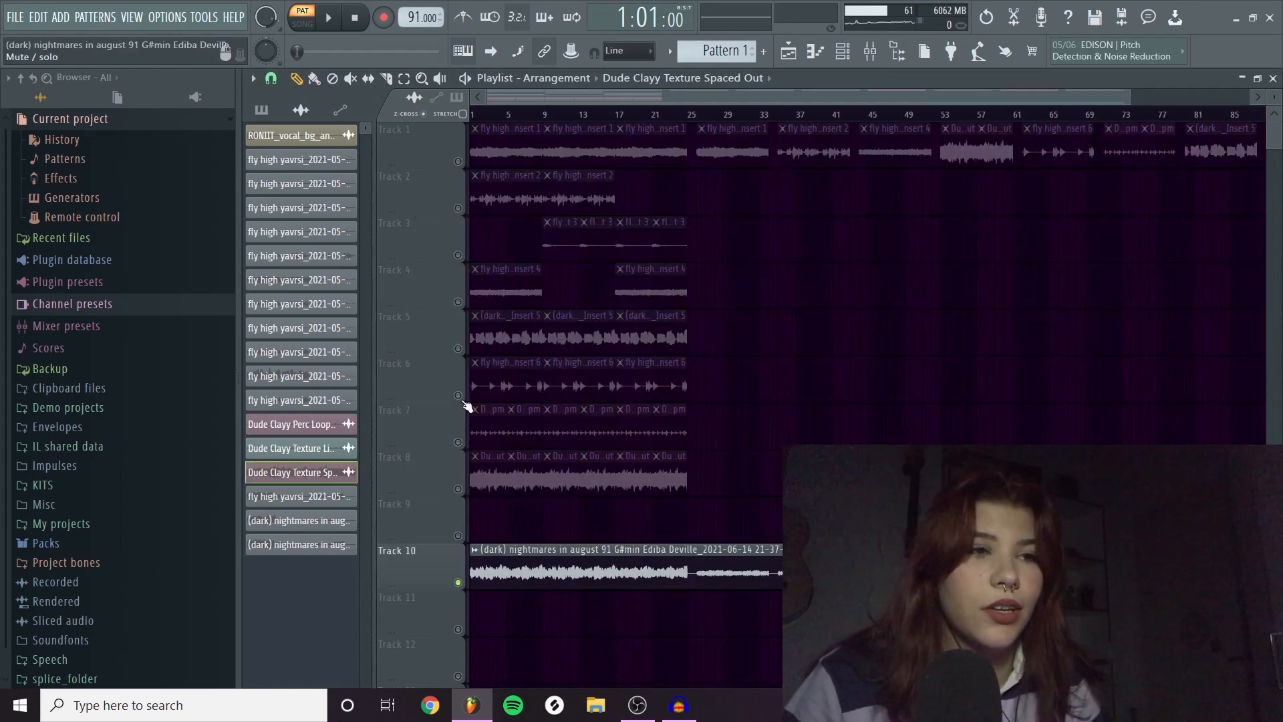
pyautogui.scroll(-1, 695, 160)
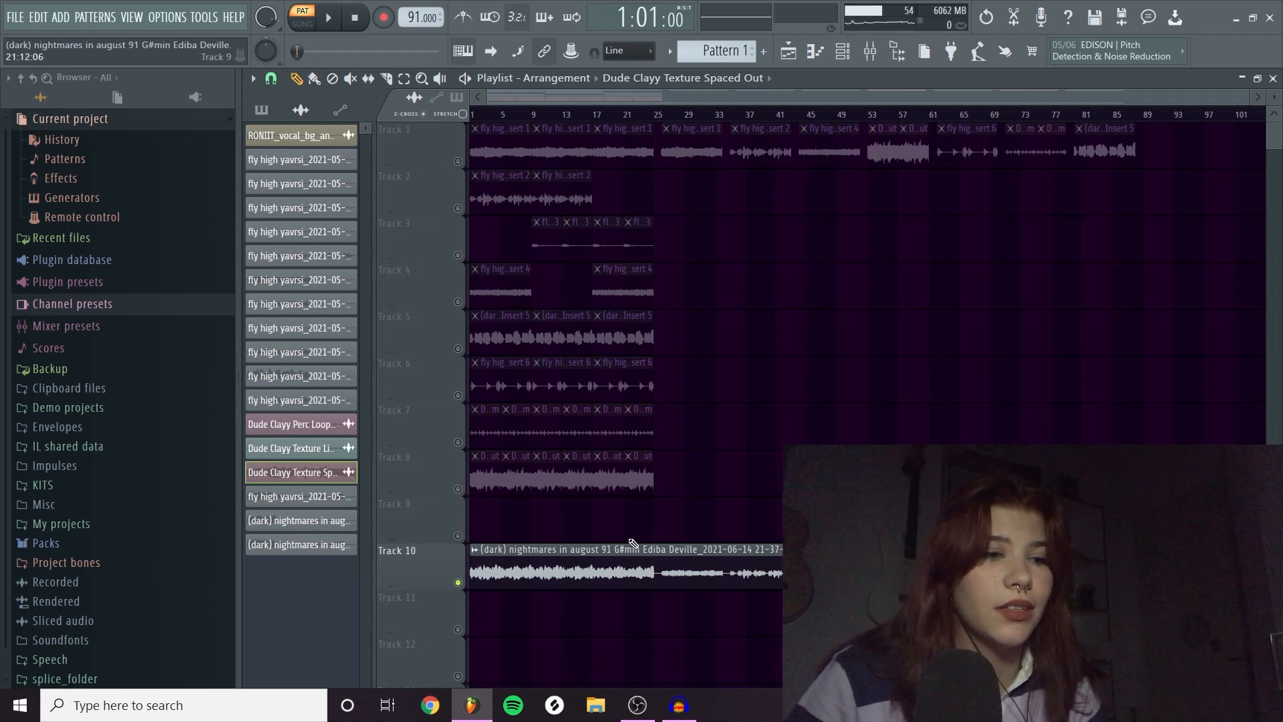
pyautogui.click(628, 544)
pyautogui.click(704, 134)
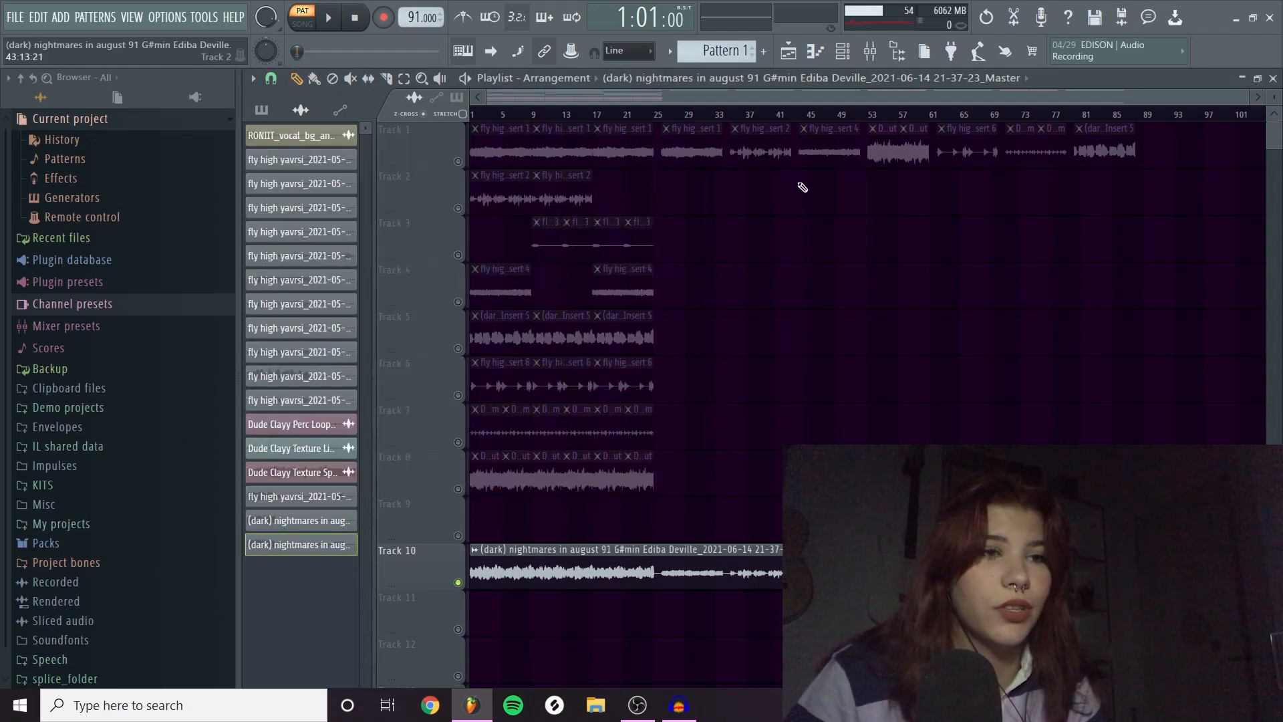
# Step: Open the mixer and inspect Fruity parametric EQ 2 and EffectRack's Color - Old Tape preset on the fly high yavrsi master insert
pyautogui.click(886, 52)
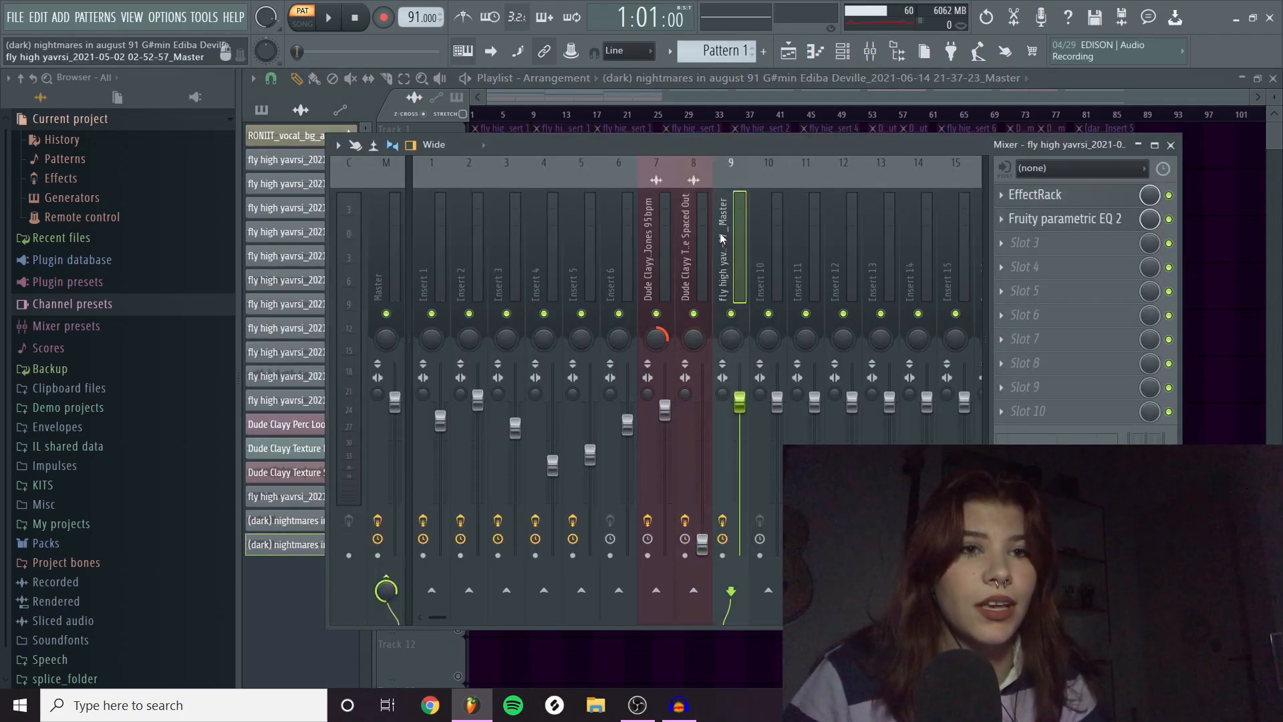
pyautogui.click(1050, 220)
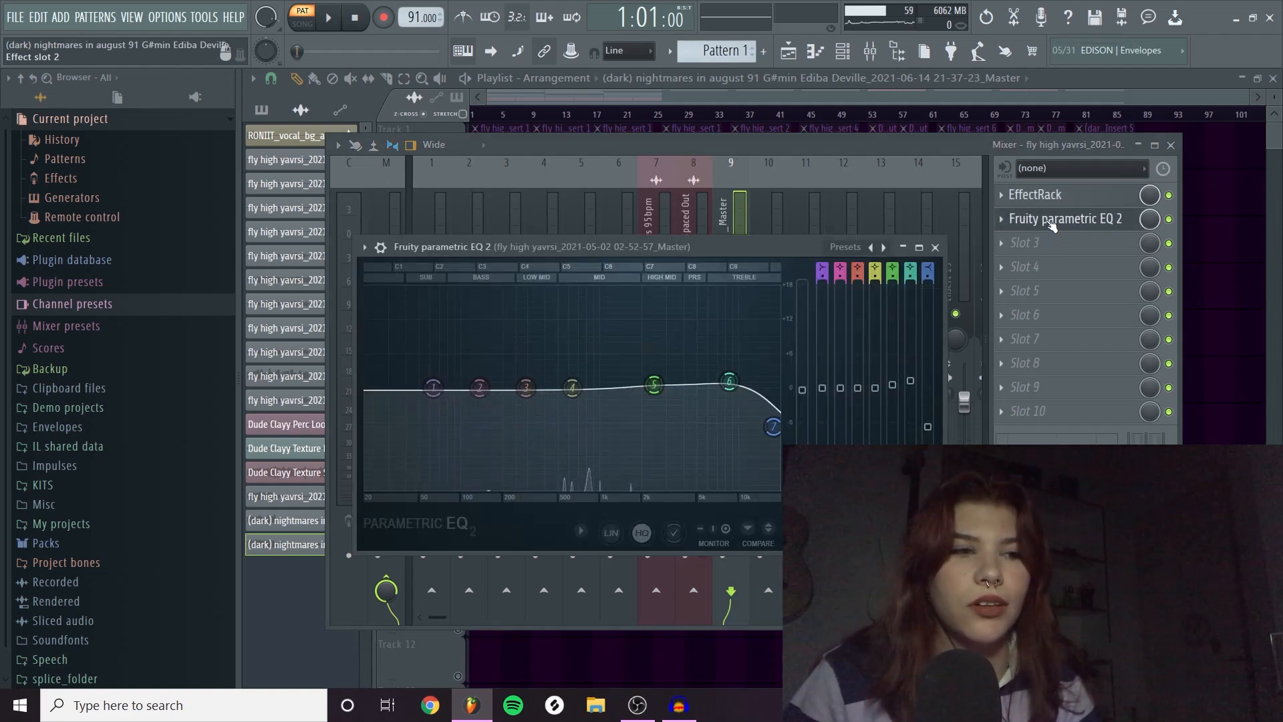
pyautogui.click(1051, 220)
pyautogui.click(1052, 221)
pyautogui.click(1052, 221)
pyautogui.click(1034, 194)
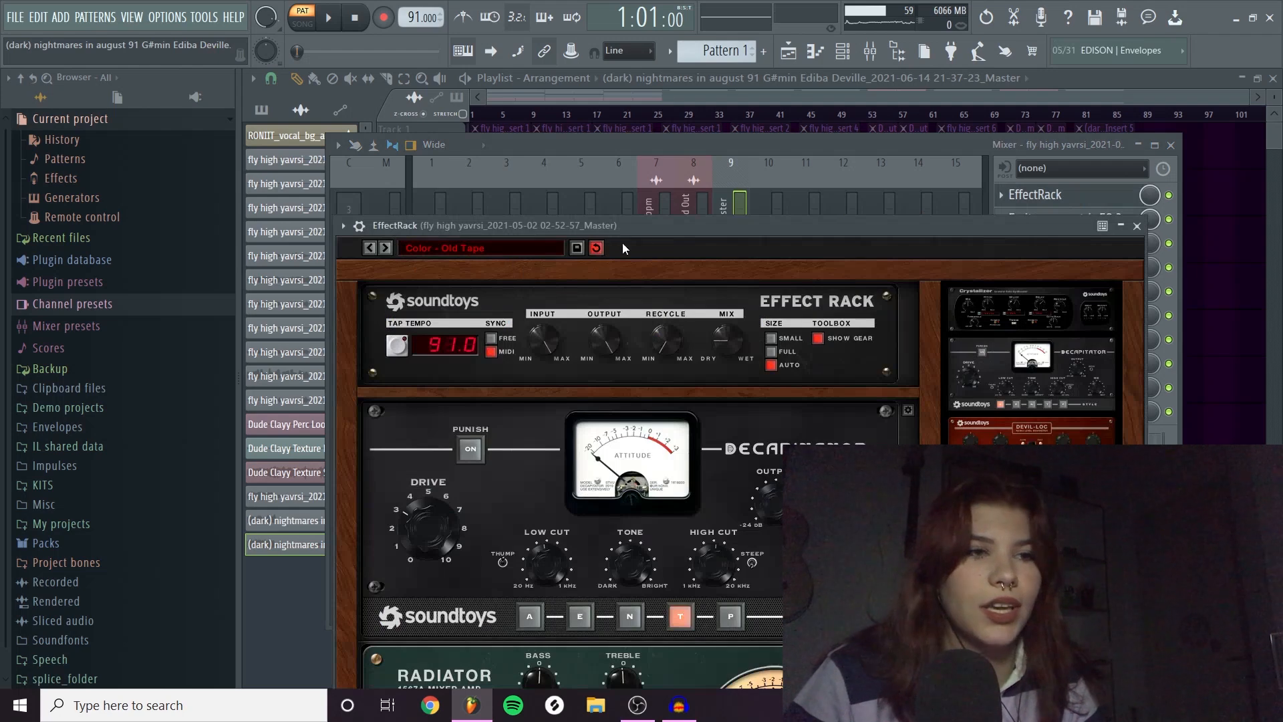
pyautogui.moveTo(675, 227); pyautogui.dragTo(681, 169)
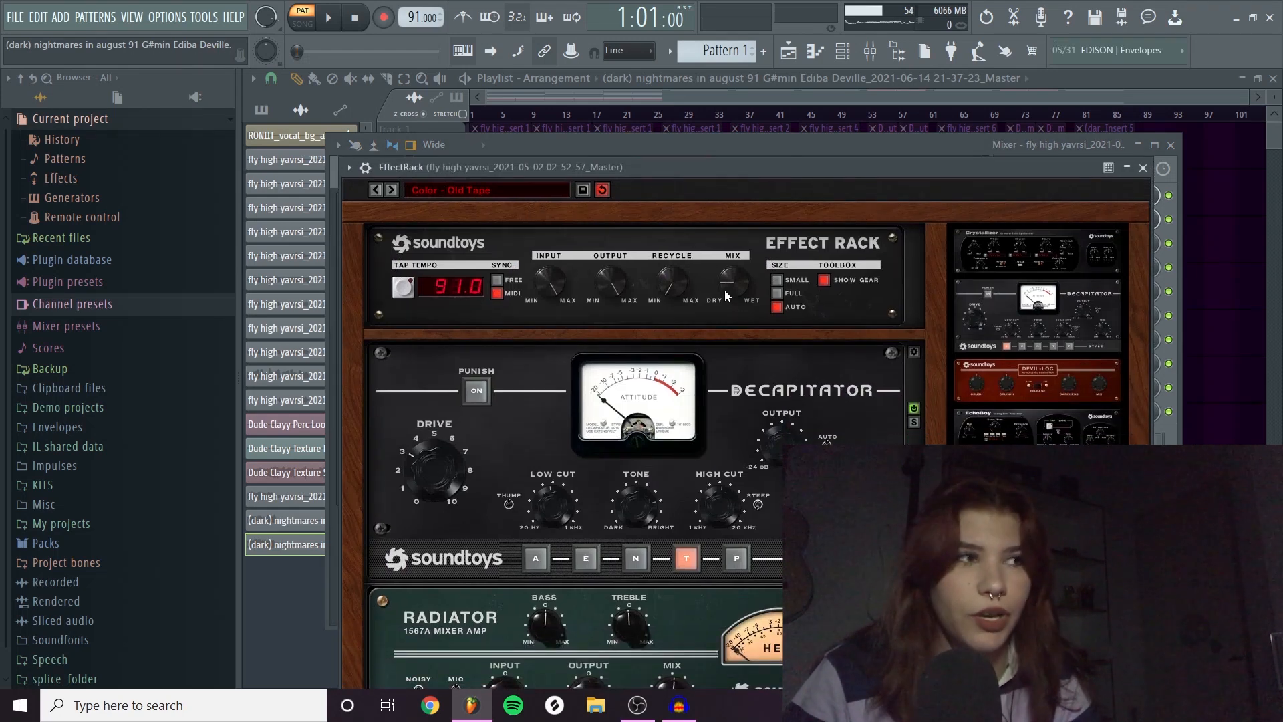
# Step: Play the song while setting EffectRack's Mix to 22%, then stop playback and close the plugin and mixer
pyautogui.click(332, 18)
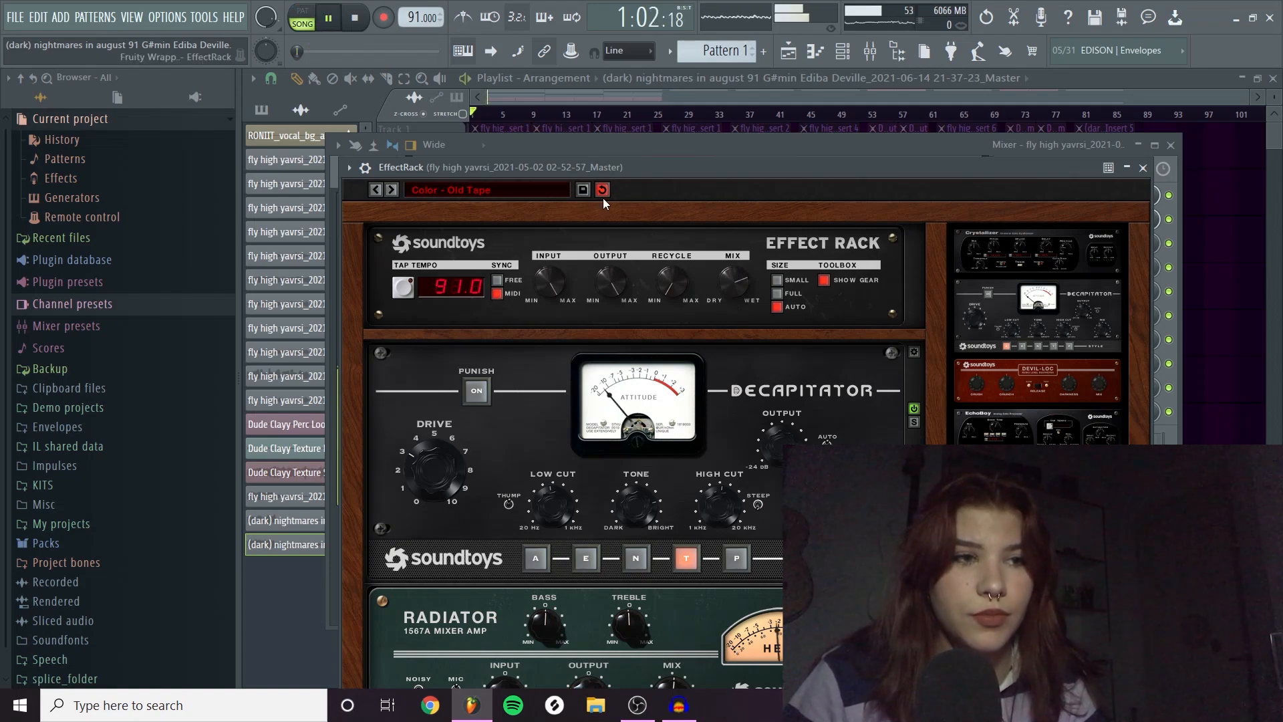
pyautogui.moveTo(737, 277); pyautogui.dragTo(726, 318)
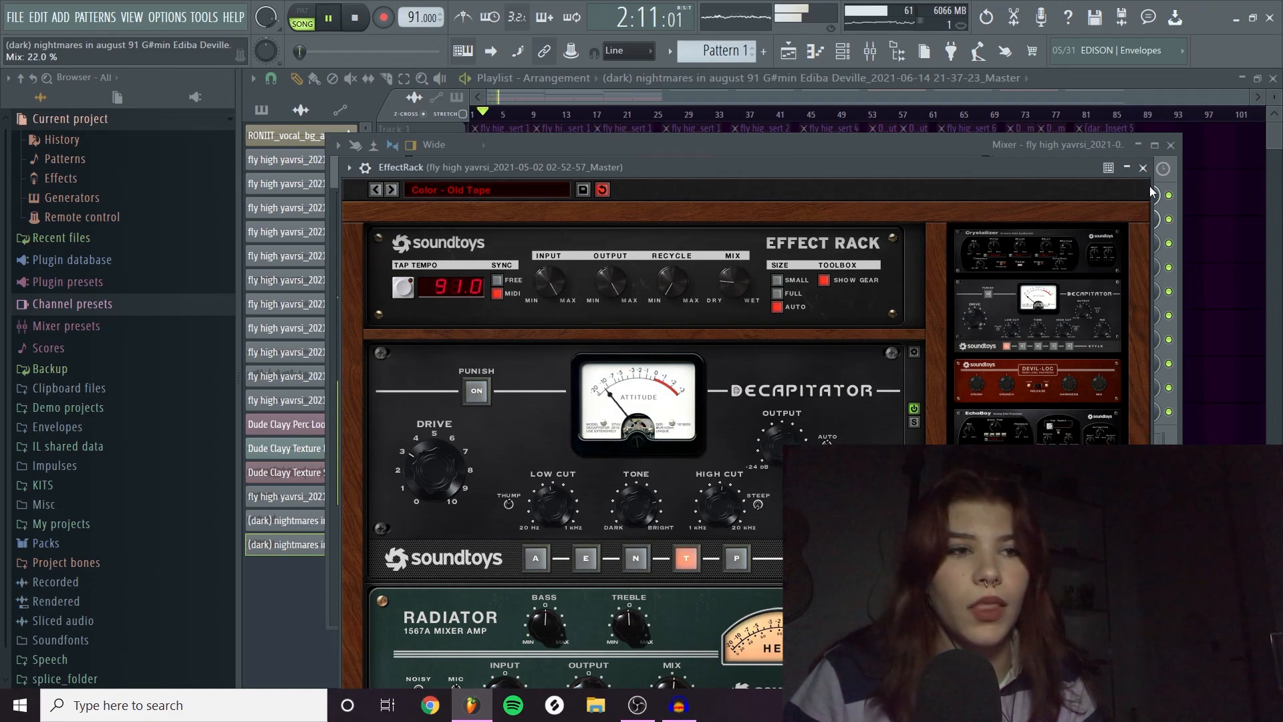
pyautogui.click(1142, 168)
pyautogui.press('space')
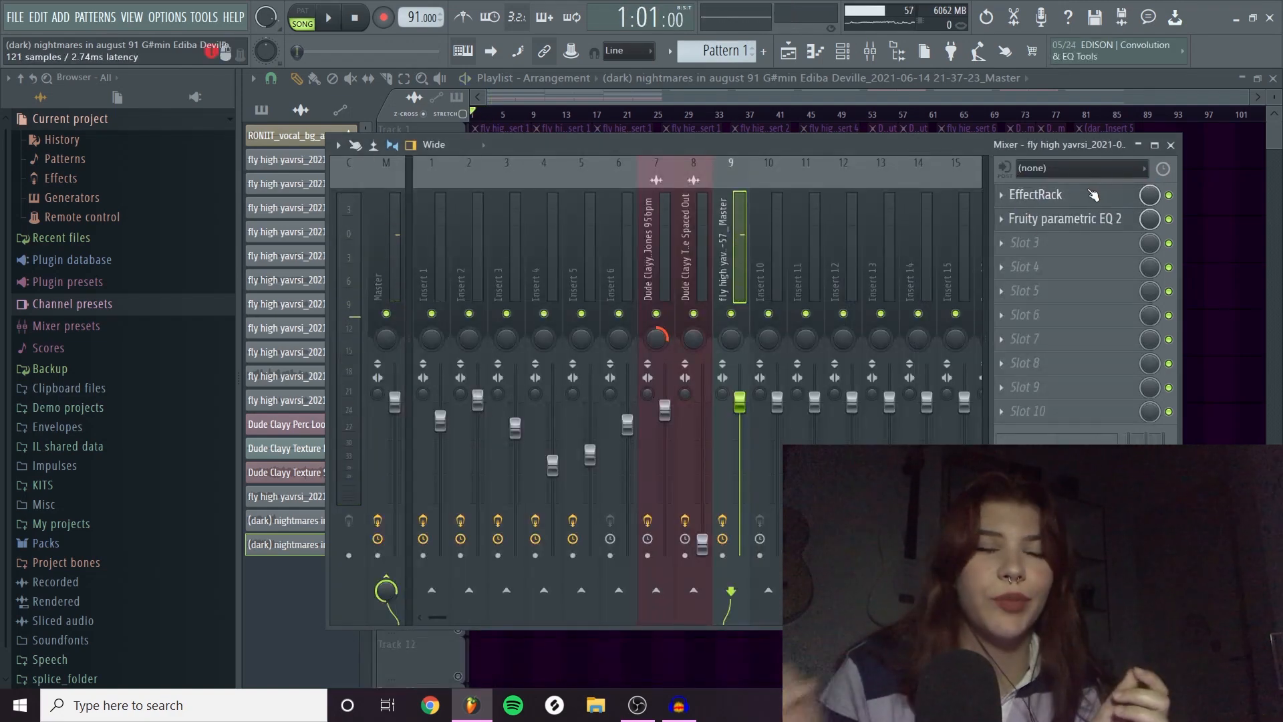
pyautogui.click(1171, 145)
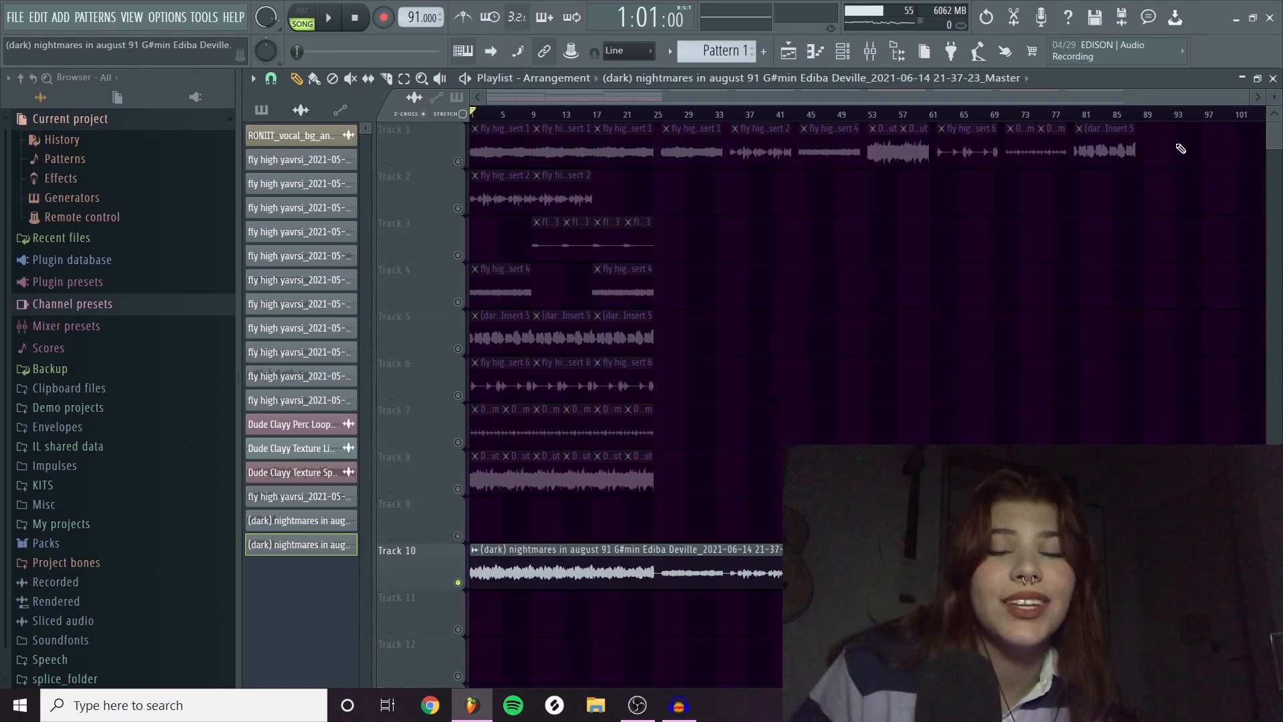